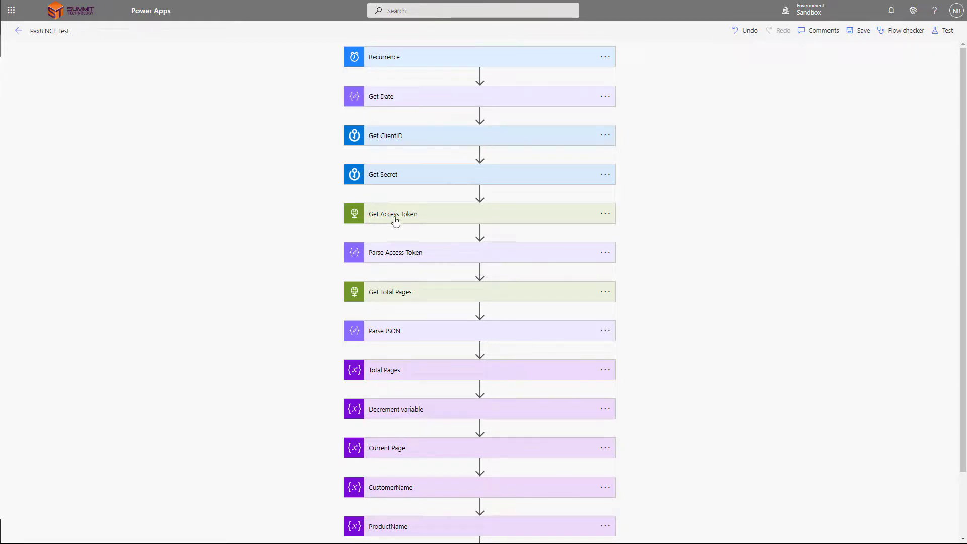
Step: Expand Loop Through Each Page and review the Pax8 NCE Test flow down to Create Ticket
scroll(431, 230, down, 2)
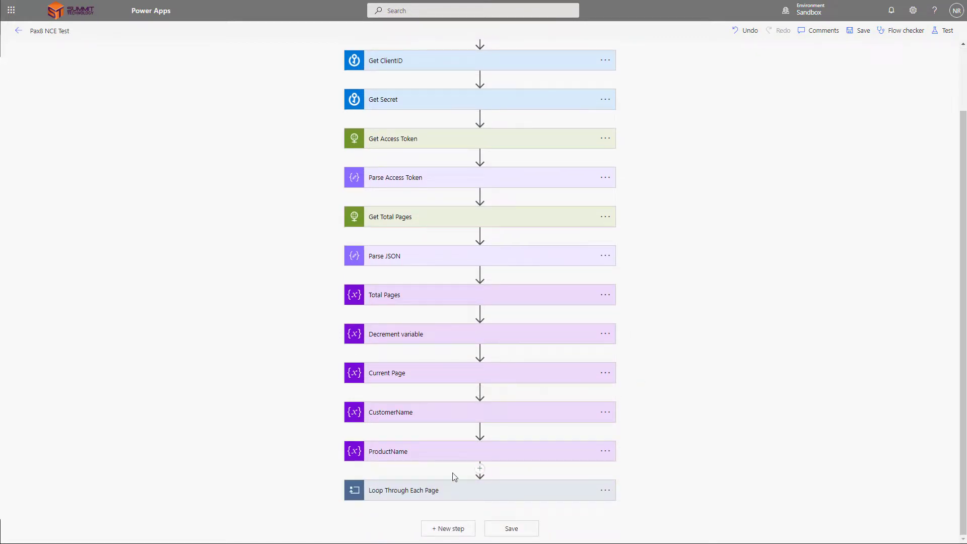
click(411, 489)
scroll(493, 383, down, 5)
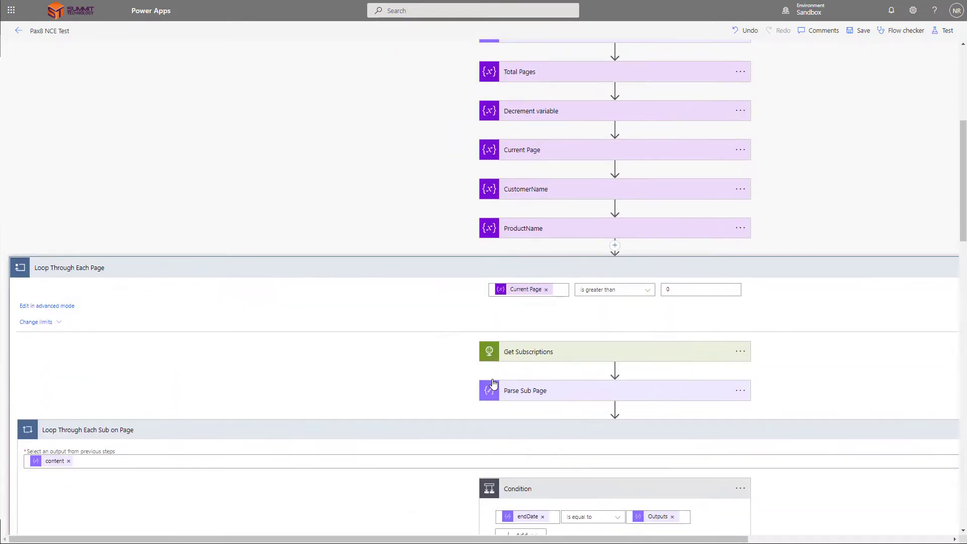
scroll(468, 349, down, 3)
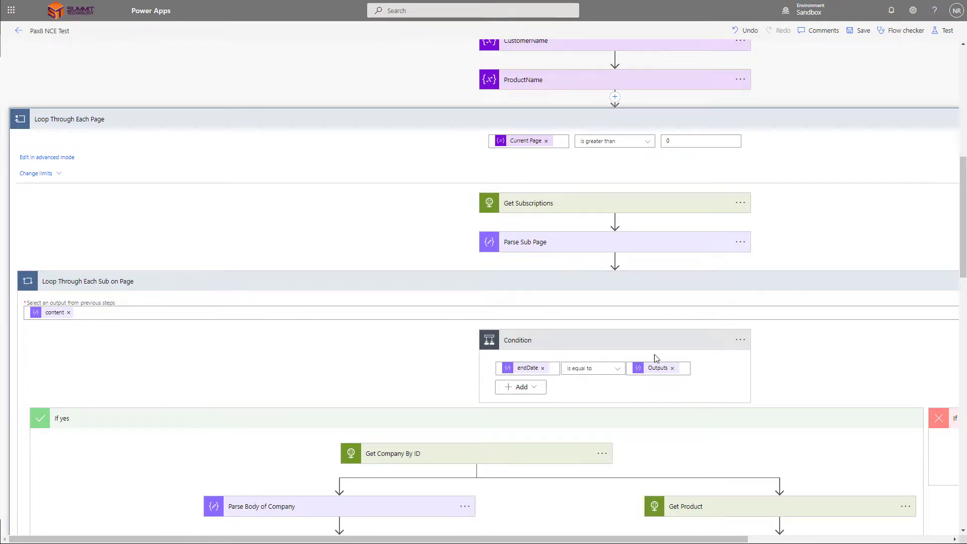
mouse_move(641, 372)
scroll(494, 349, down, 6)
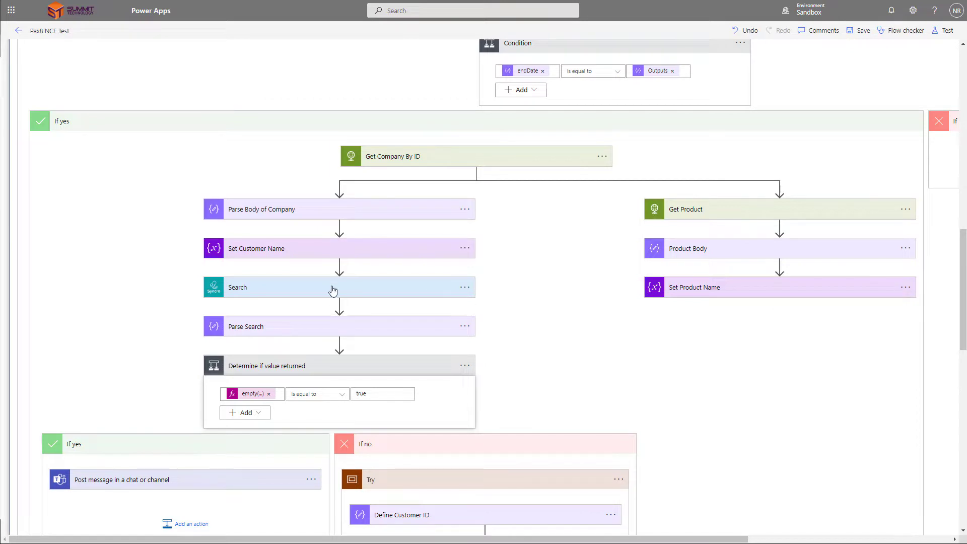
scroll(334, 287, down, 3)
scroll(349, 306, down, 3)
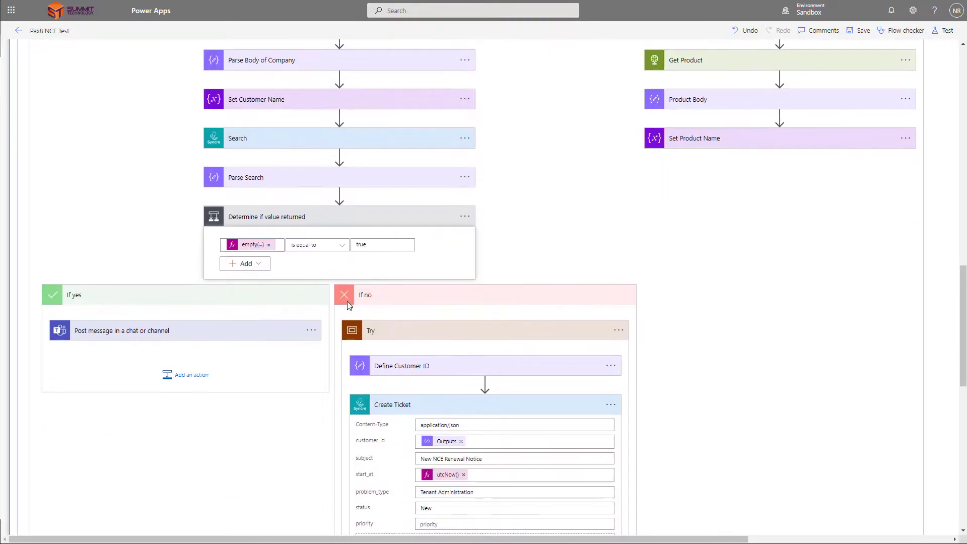
scroll(349, 304, down, 6)
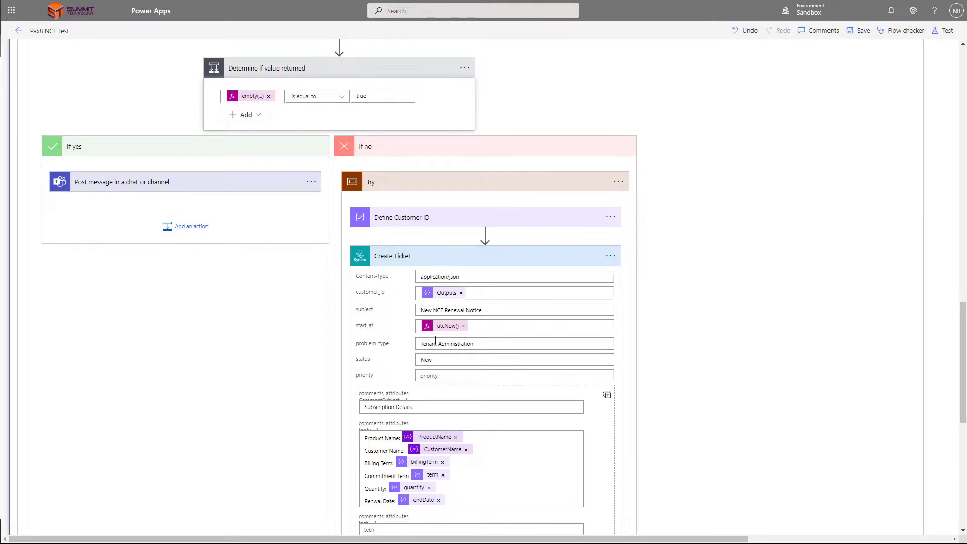
scroll(435, 340, down, 3)
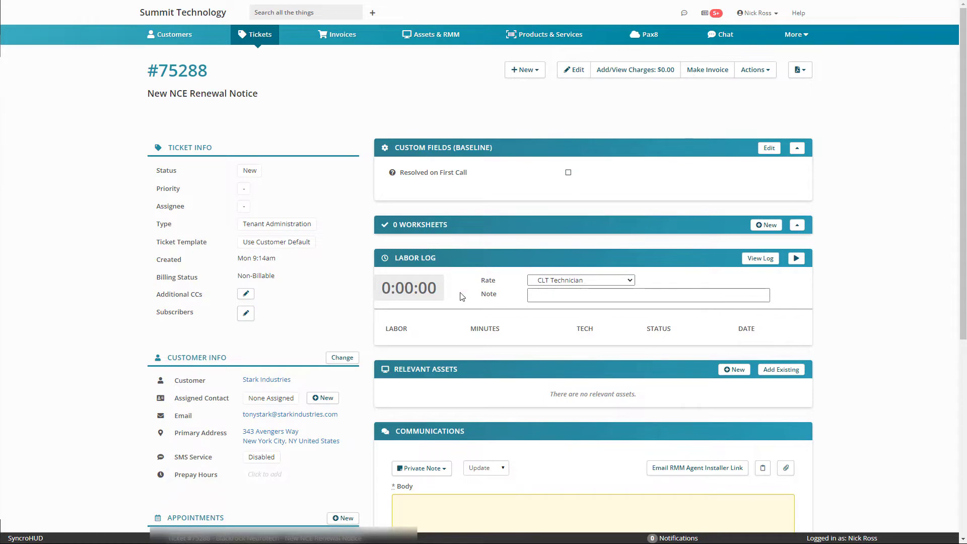
Step: Scroll to the ticket's communications and select the System Subscription Details note
scroll(555, 277, down, 6)
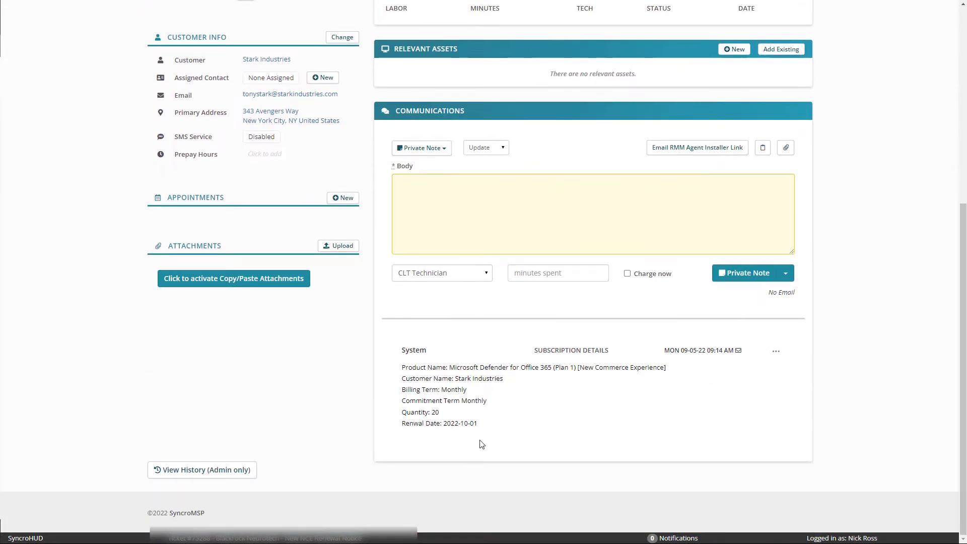
triple_click(483, 424)
click(472, 363)
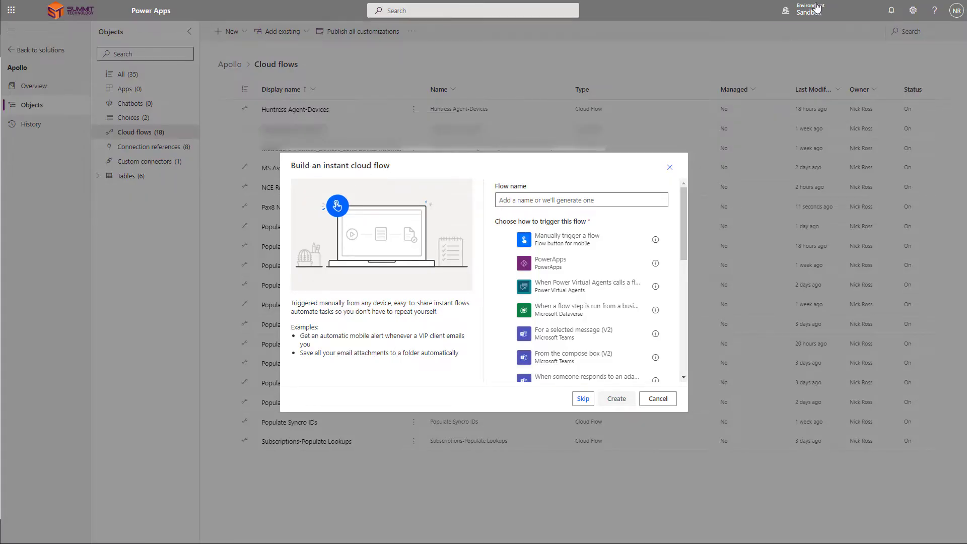
Step: Create a manually triggered instant flow named 'NCE Renewal Notice'
click(563, 241)
click(553, 199)
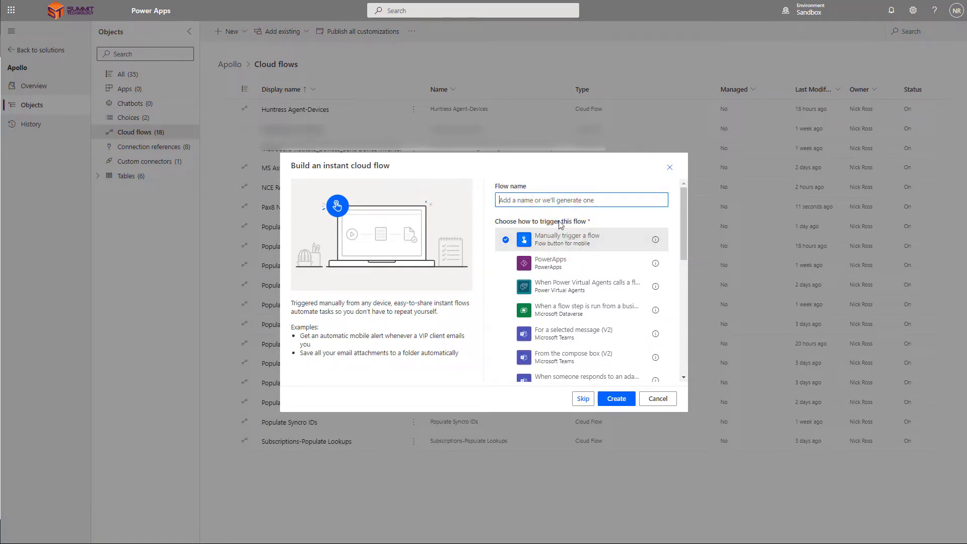
text(NCE Renewal Notice)
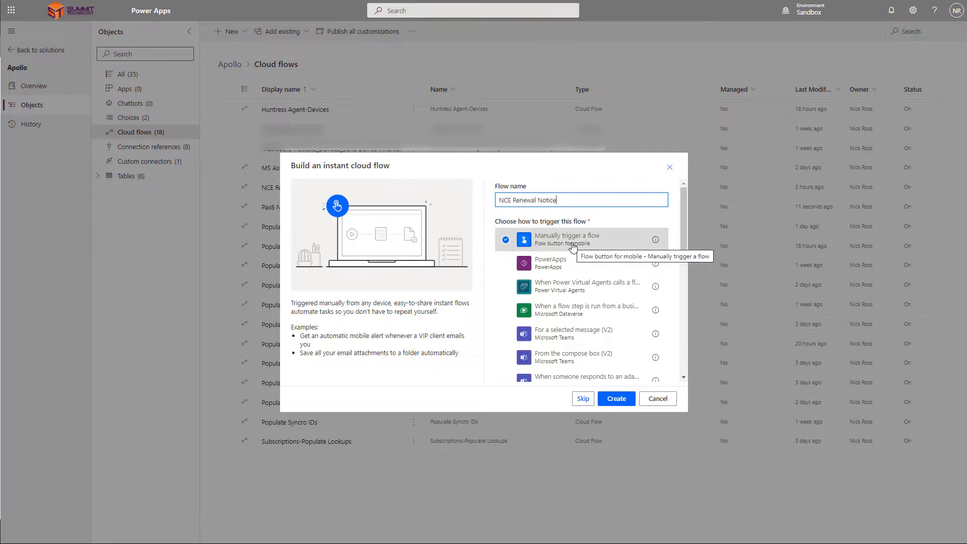
click(617, 399)
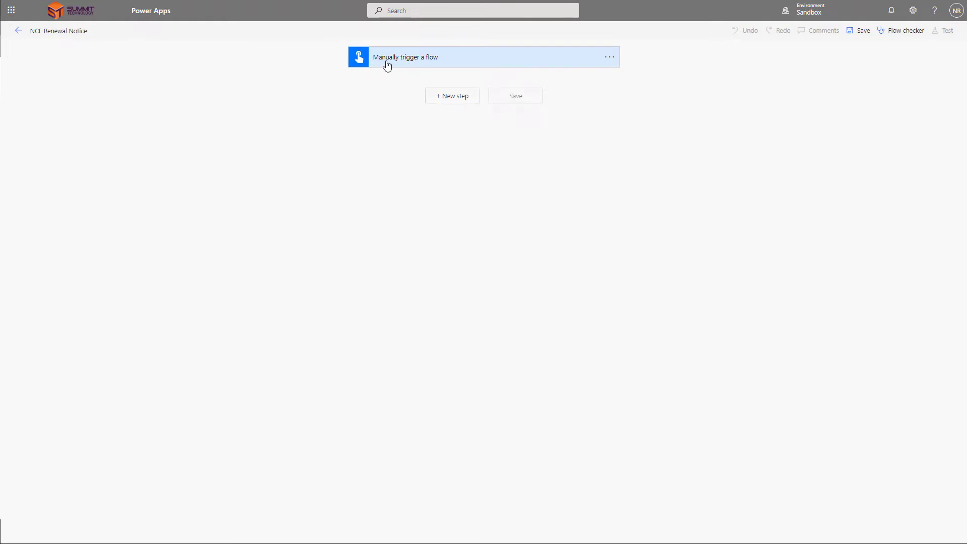
Step: Add a Compose data operation after the manual trigger and focus its Inputs field
click(460, 96)
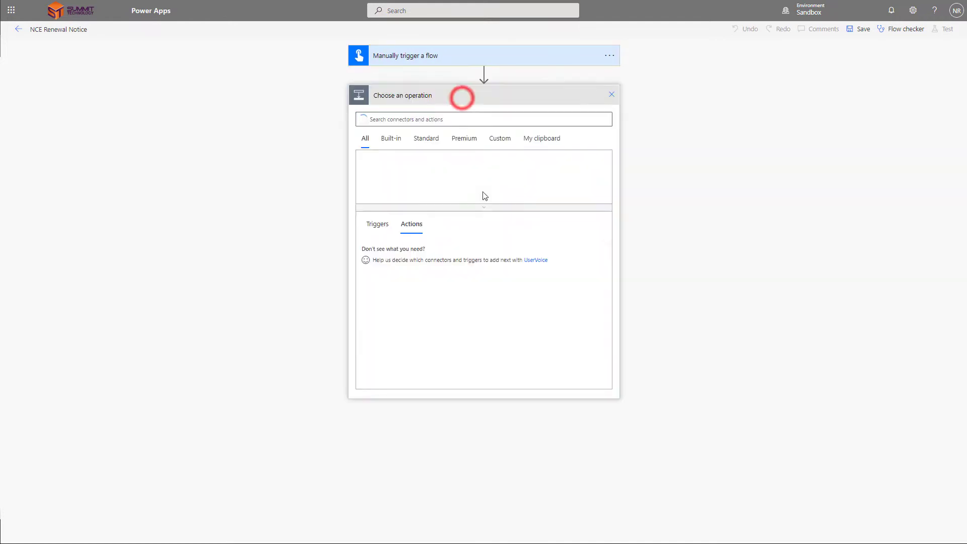
text(compose)
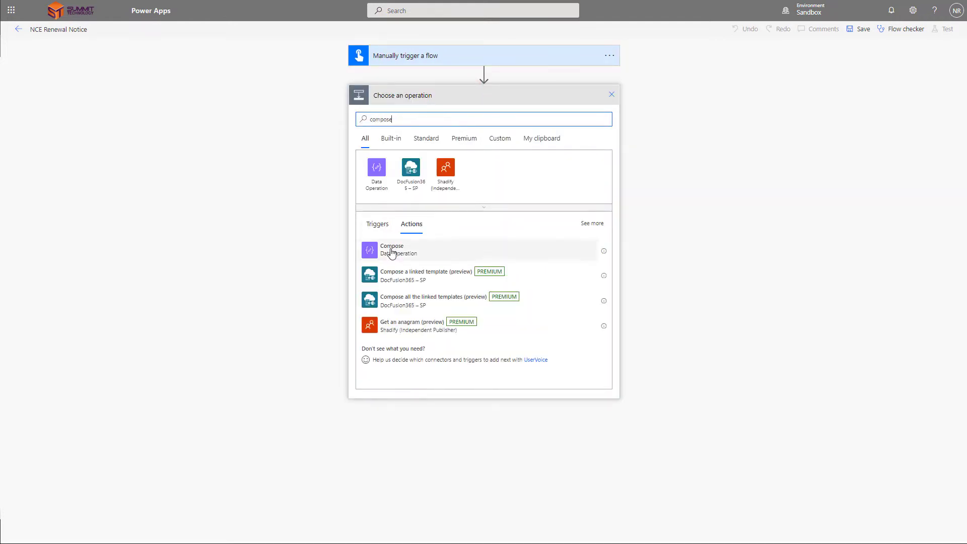
click(392, 250)
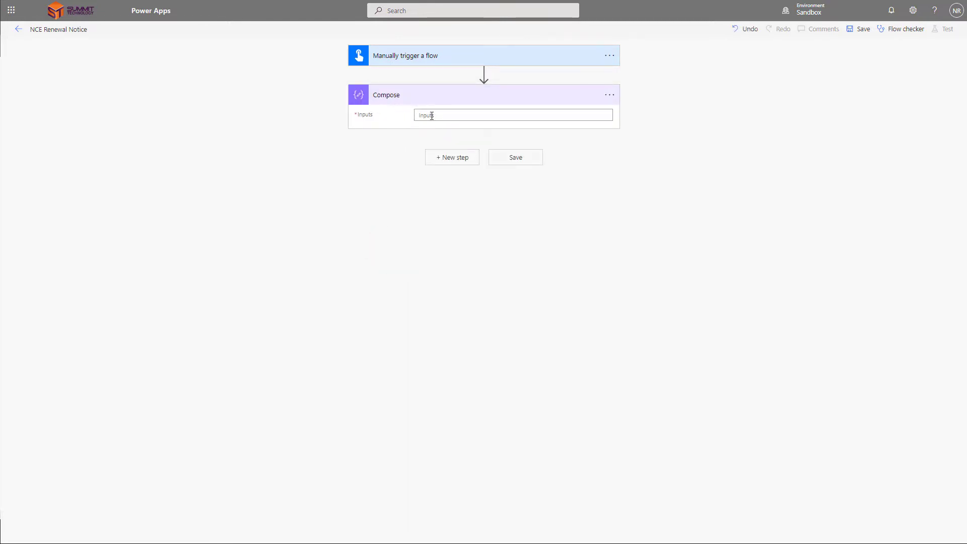
click(430, 115)
Step: Paste formatDateTime(addDays(utcNow(),3),'yyyy-MM-dd') as the Compose step's expression
click(711, 166)
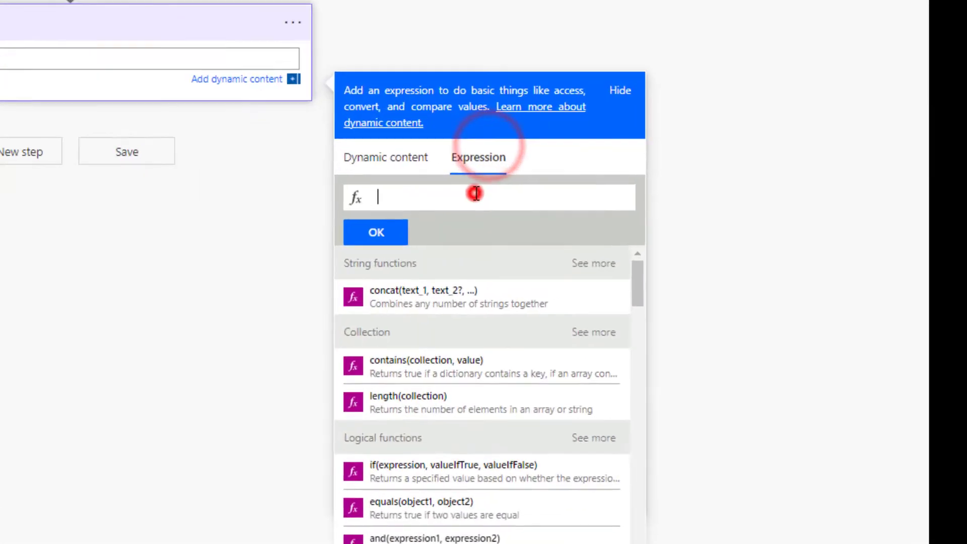
text(formatDateTime(addDays(utcNow(),26), 'yyyy-MM-dd'))
drag(465, 197, 332, 204)
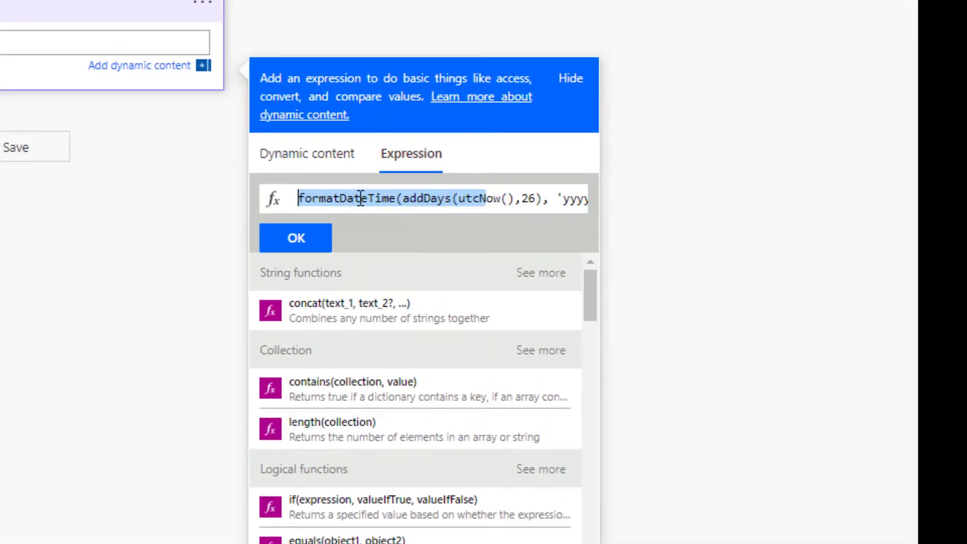
click(334, 194)
click(359, 204)
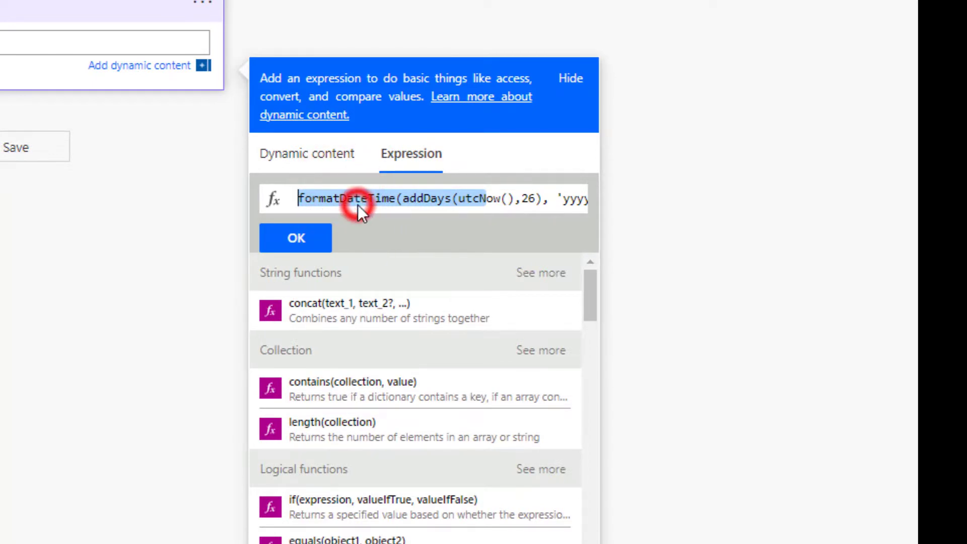
click(410, 203)
click(443, 204)
click(501, 206)
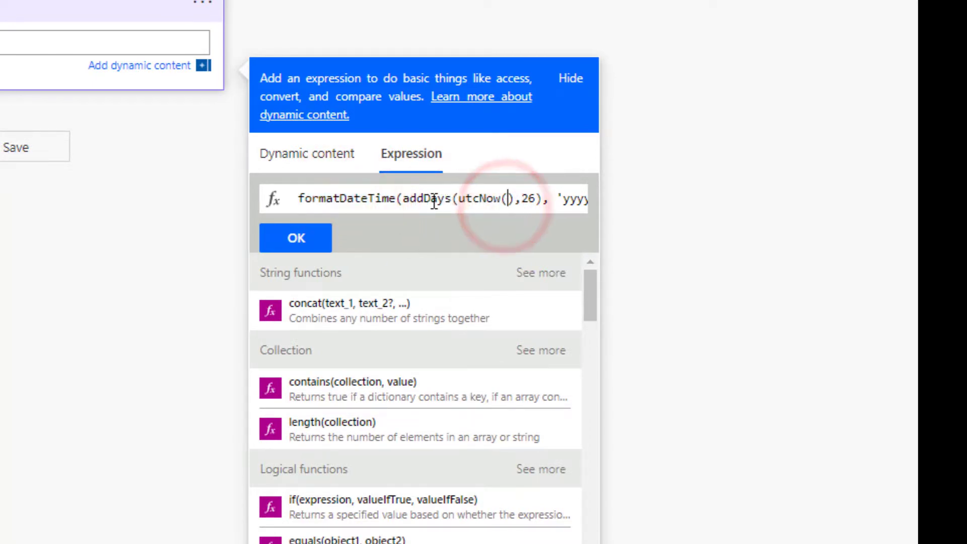
double_click(491, 198)
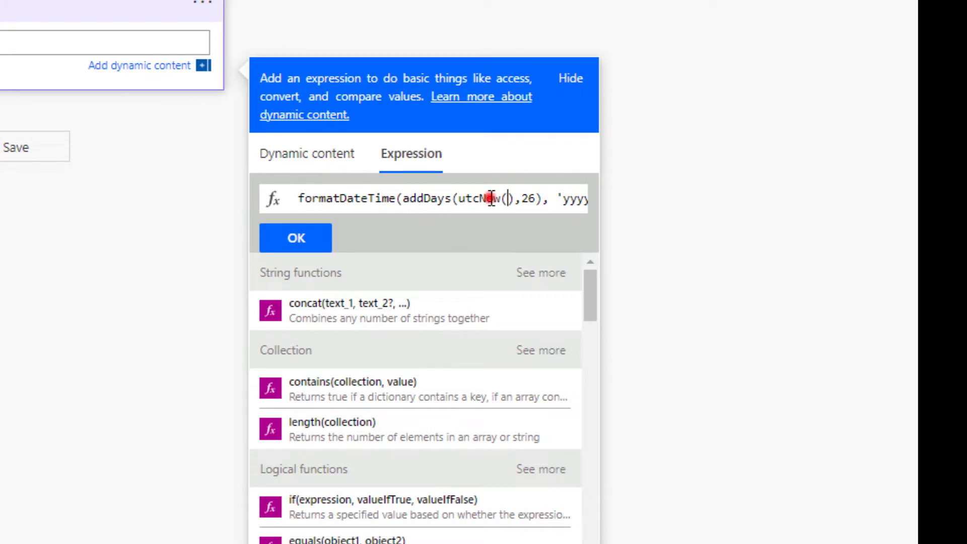
drag(507, 201, 571, 199)
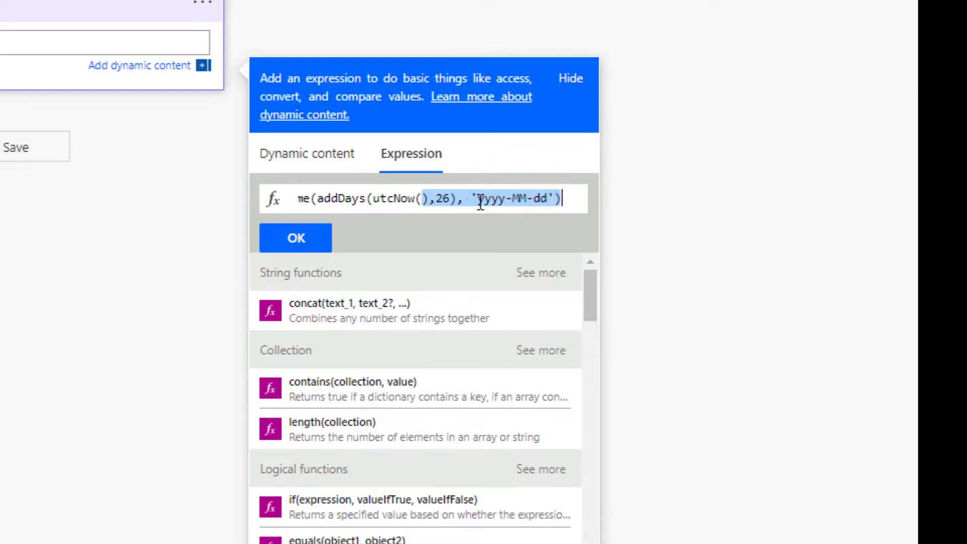
click(476, 198)
click(550, 193)
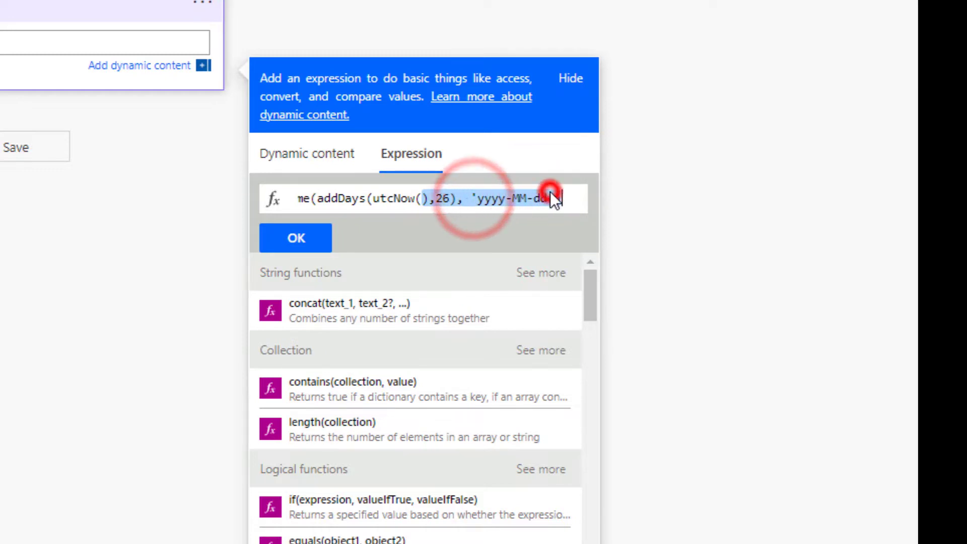
Step: Check the expression's utcNow and 3-day offset parts, then start renaming the Compose step
click(418, 199)
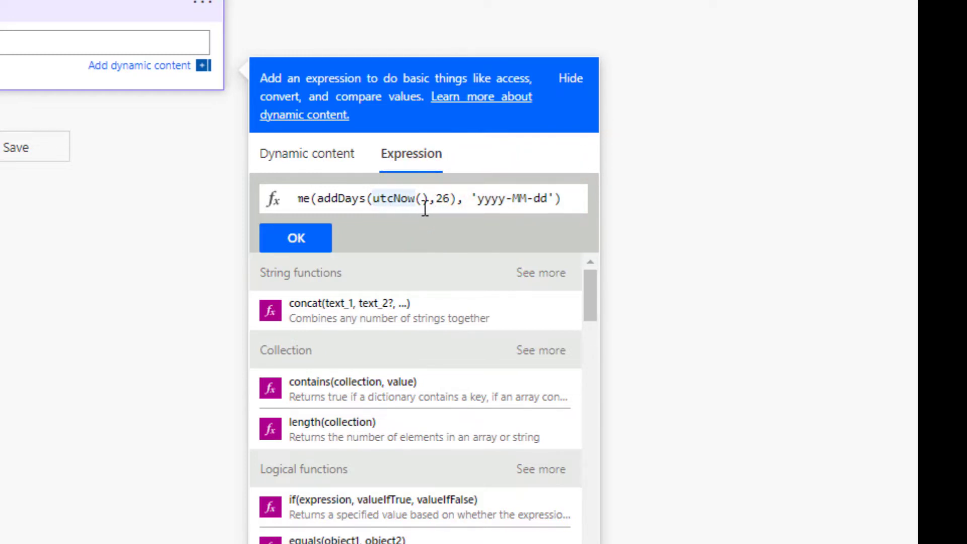
key(End)
shift+click(381, 199)
click(323, 198)
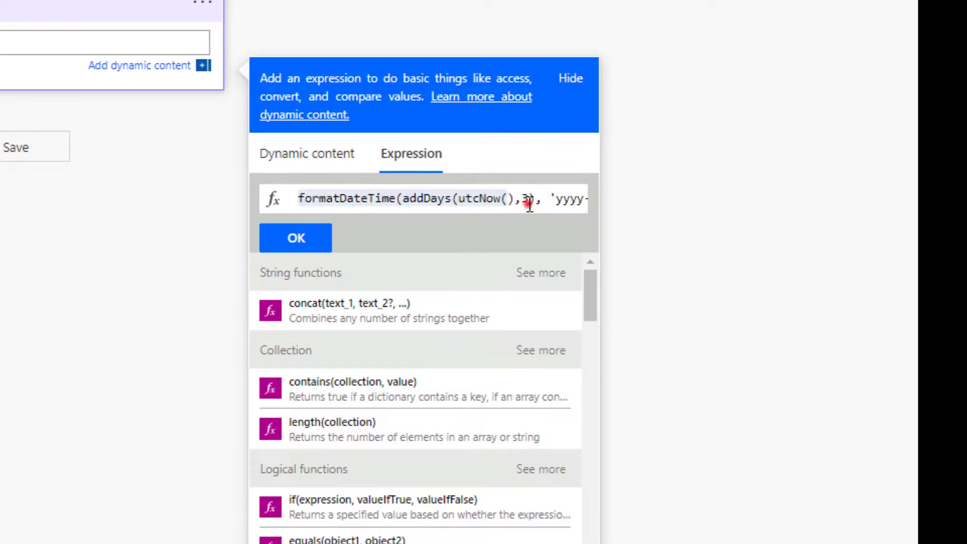
click(532, 199)
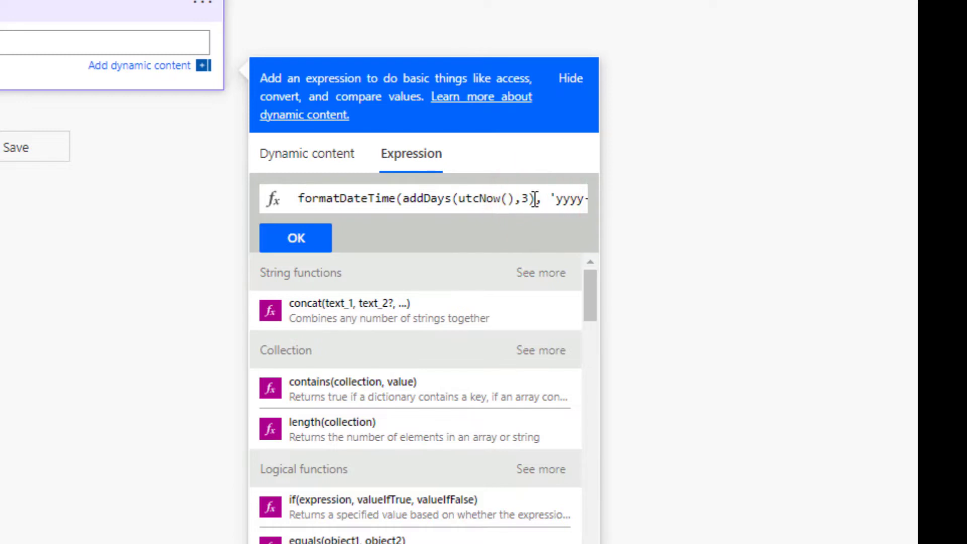
click(526, 198)
click(532, 200)
click(524, 200)
click(526, 201)
drag(368, 198, 423, 198)
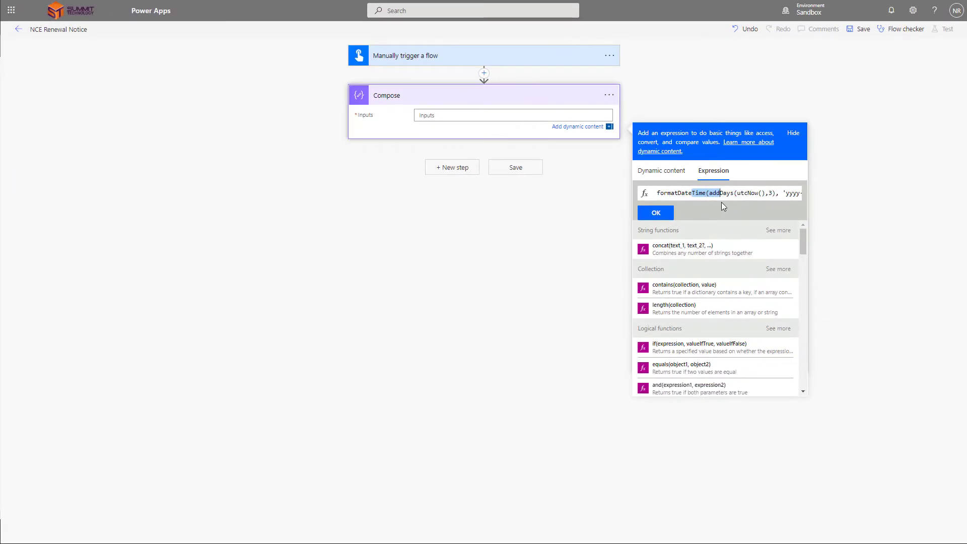
click(608, 94)
click(633, 108)
Step: Name the Compose step 'Get Date' and add an Azure Key Vault Get secret action
text(Get )
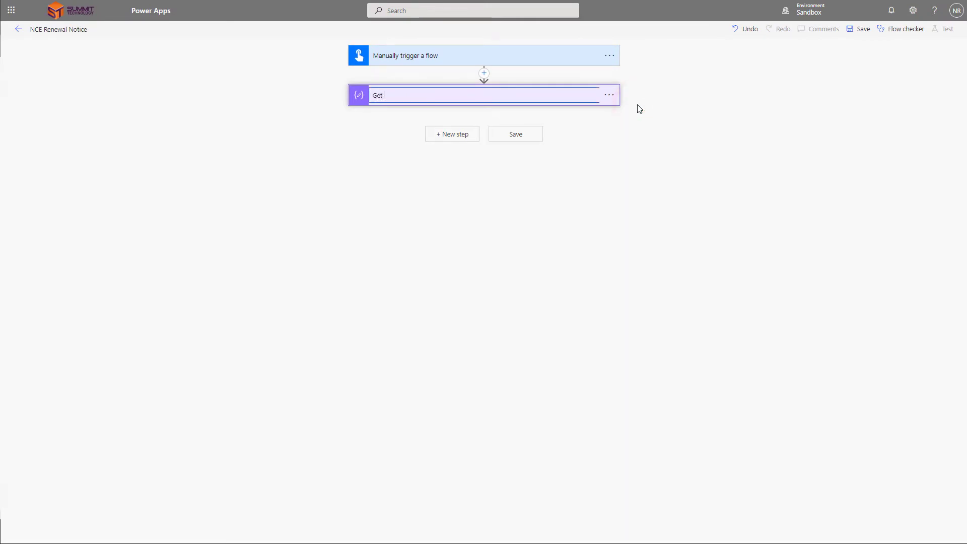
text(Date)
click(452, 134)
click(443, 160)
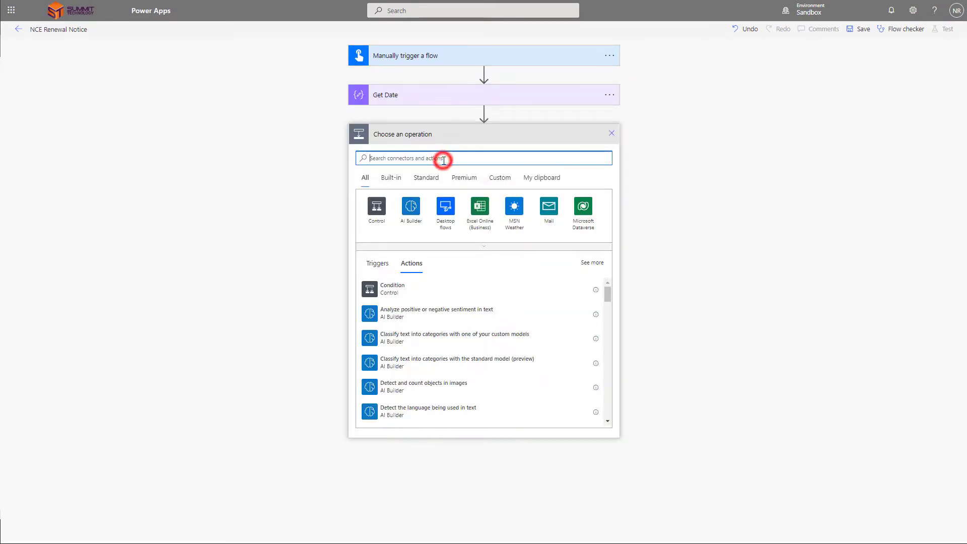
text(Auzre )
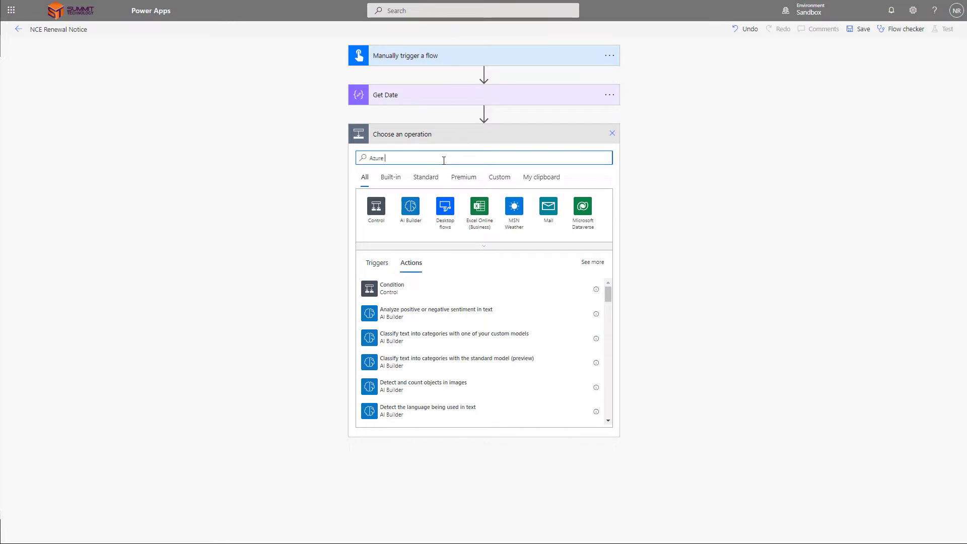
text(Key)
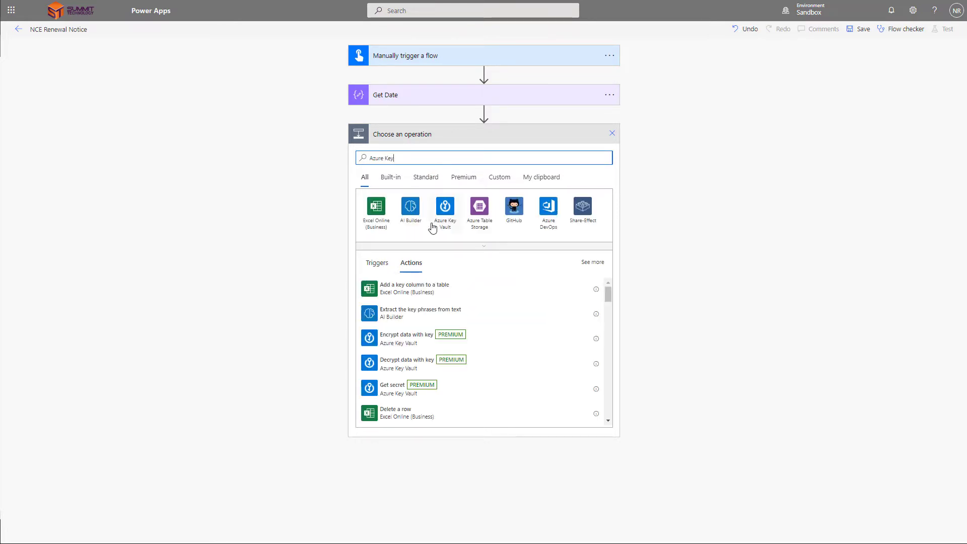
click(447, 212)
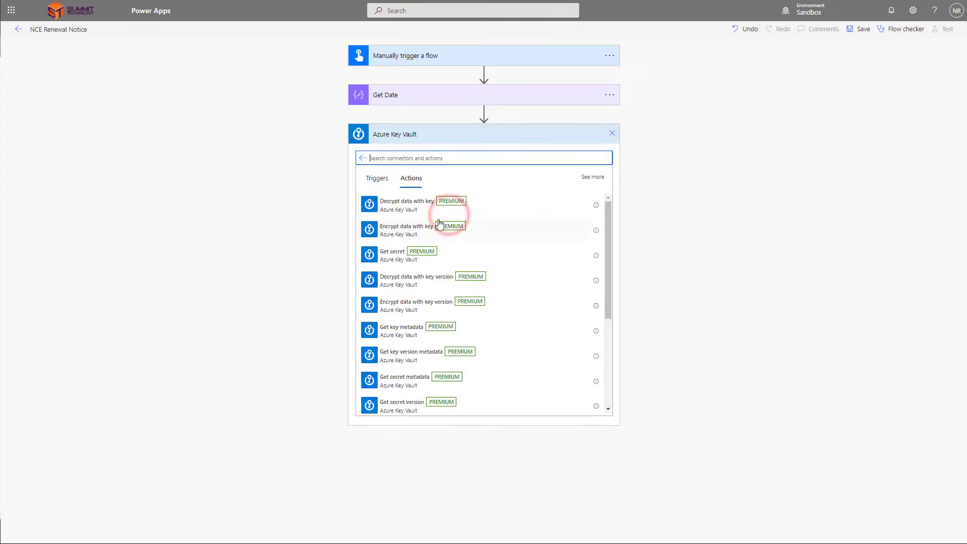
click(404, 253)
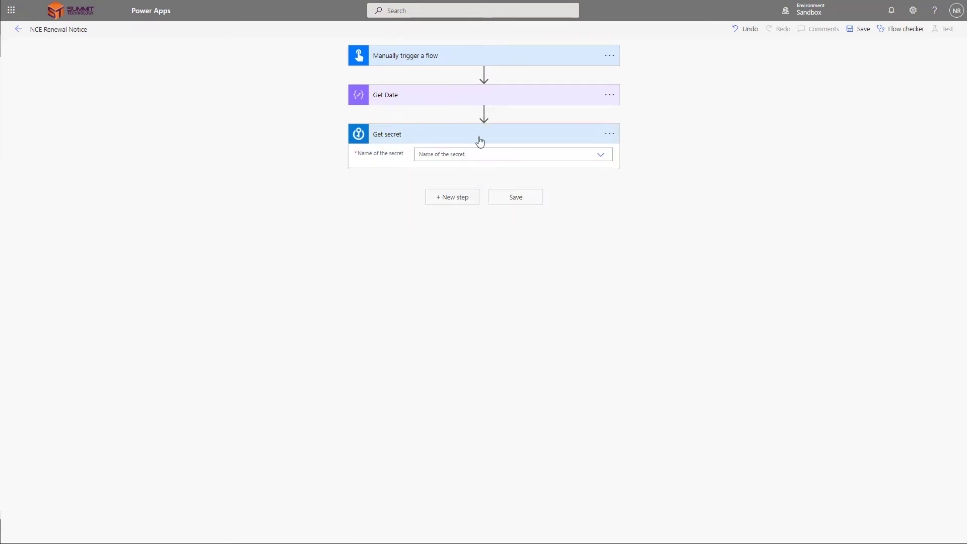
Step: Rename the secret step 'Get ClientID' and have it read the Pax8ClientID secret
click(497, 146)
click(608, 134)
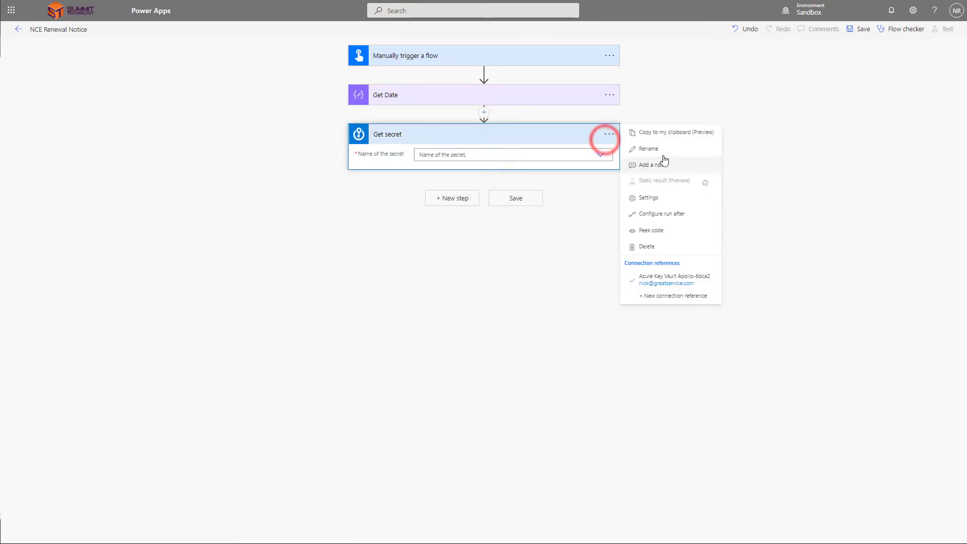
click(663, 149)
text(Get Cli)
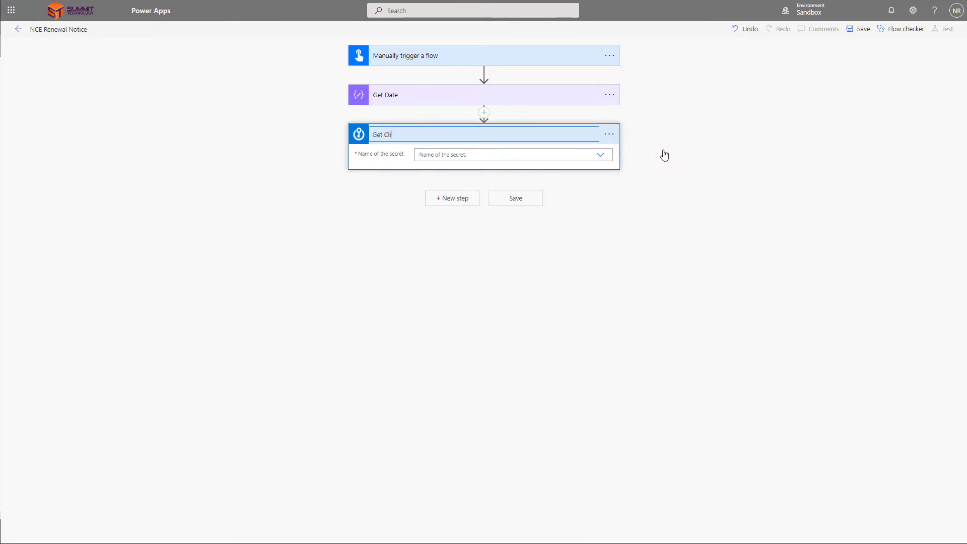
text(entID)
click(591, 159)
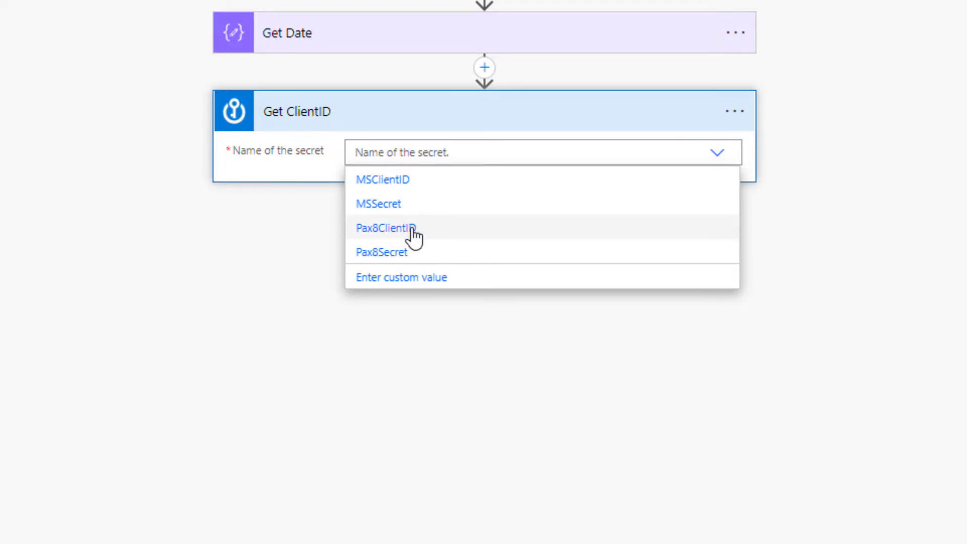
click(411, 229)
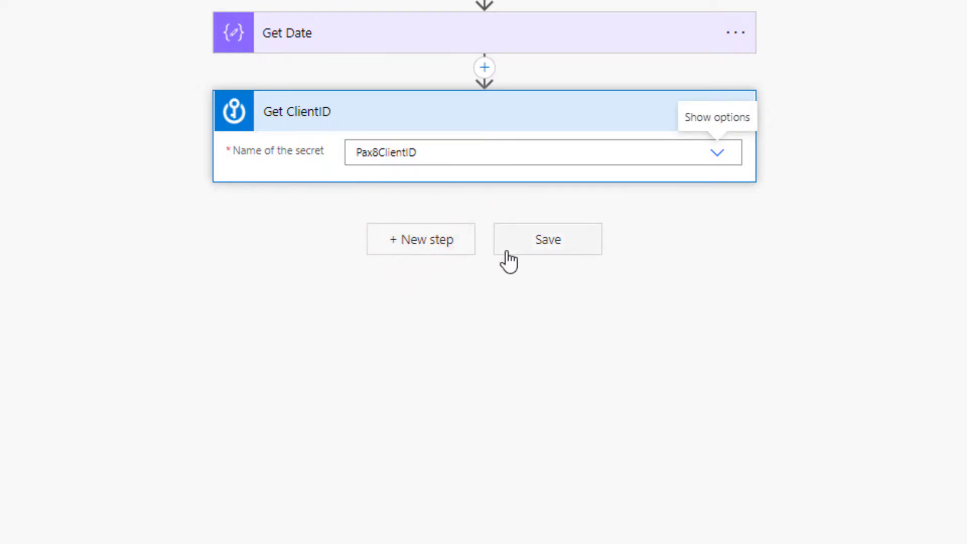
click(454, 241)
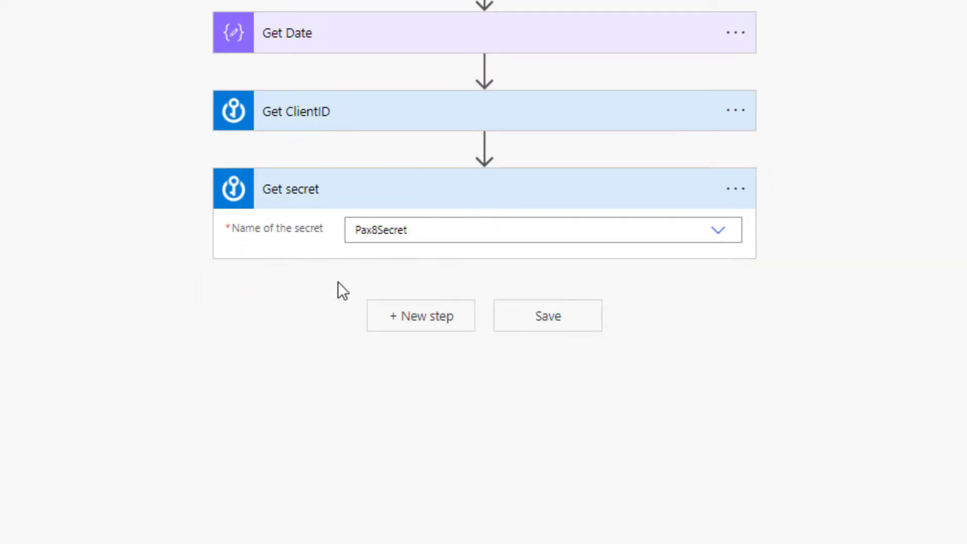
click(393, 316)
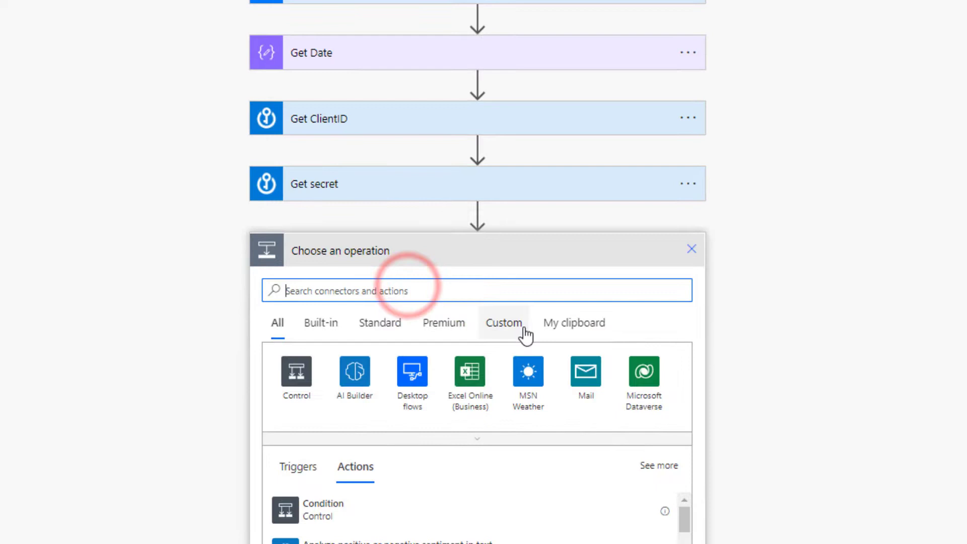
click(526, 292)
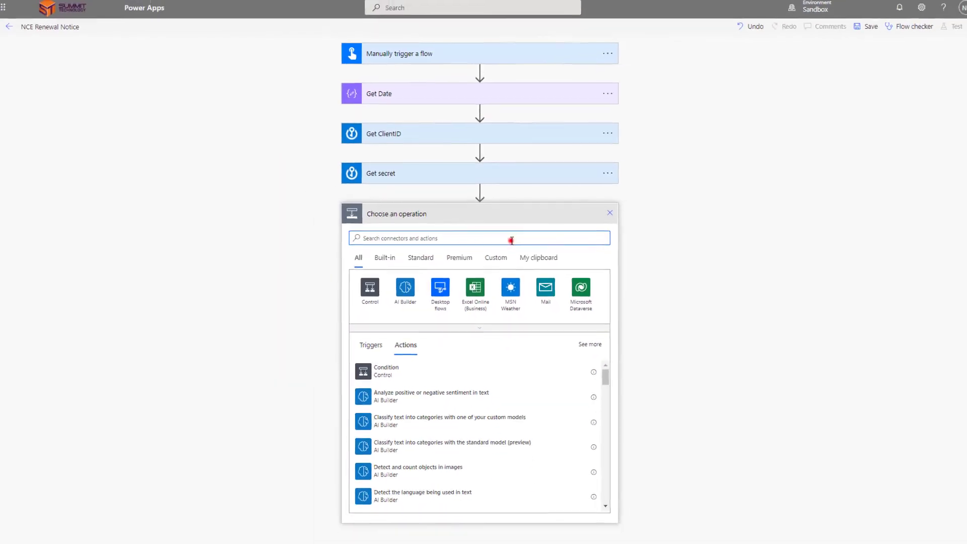
text(http)
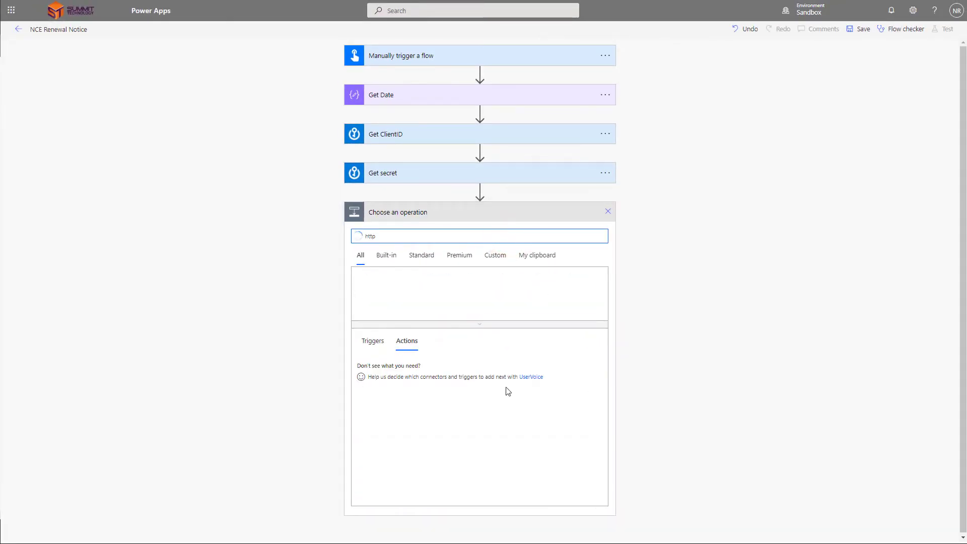
click(465, 438)
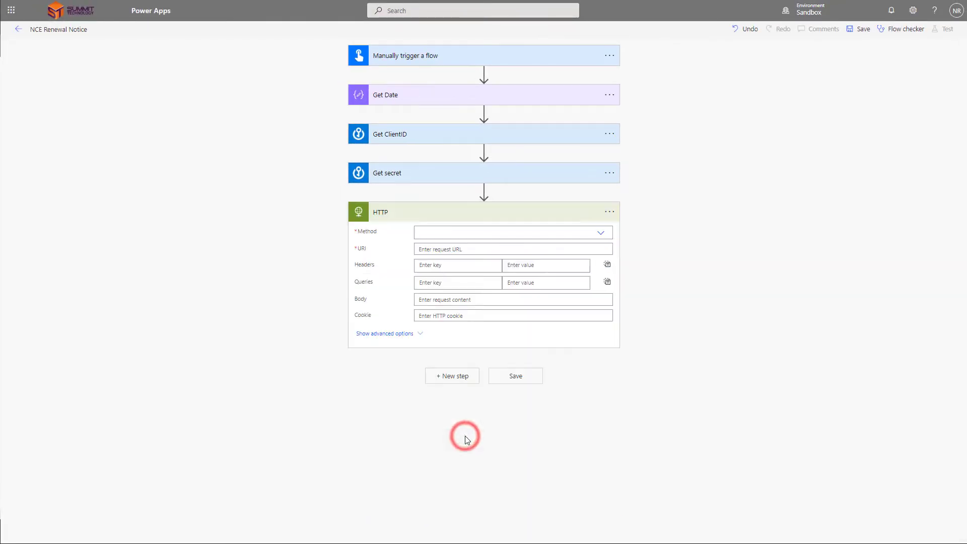
click(468, 229)
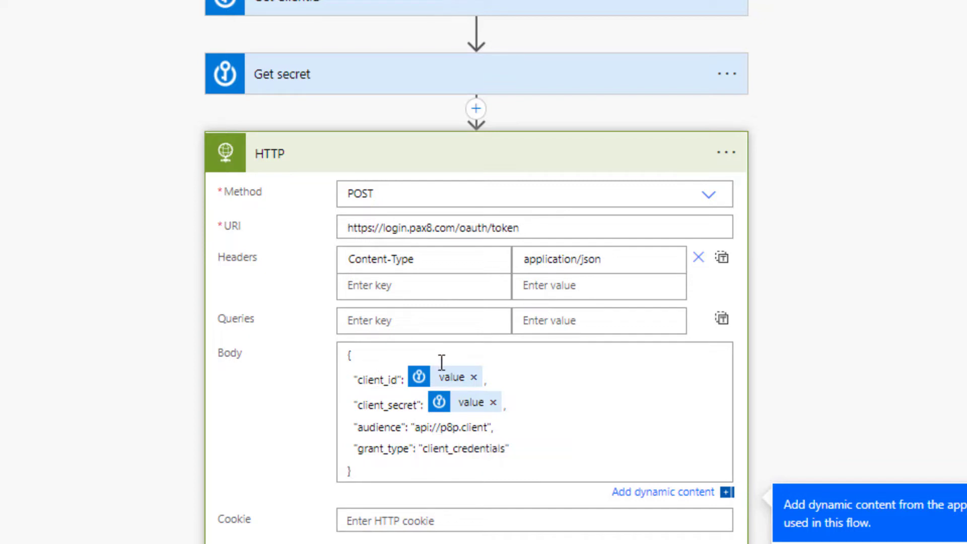
scroll(445, 382, down, 4)
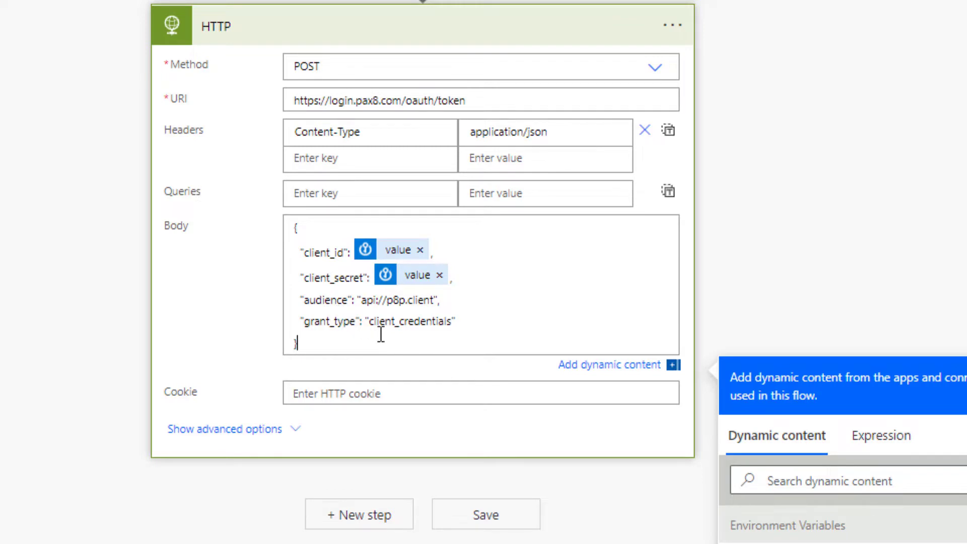
click(691, 16)
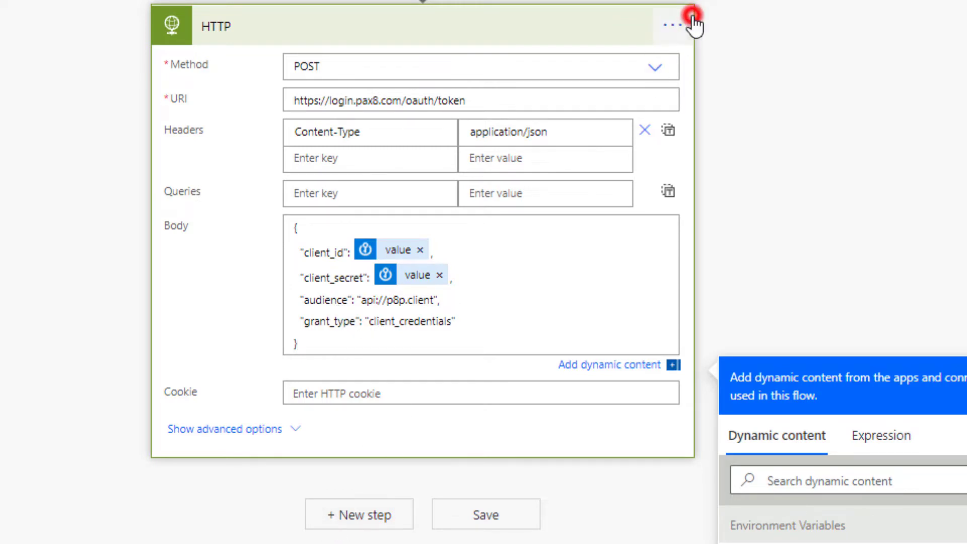
scroll(723, 71, up, 3)
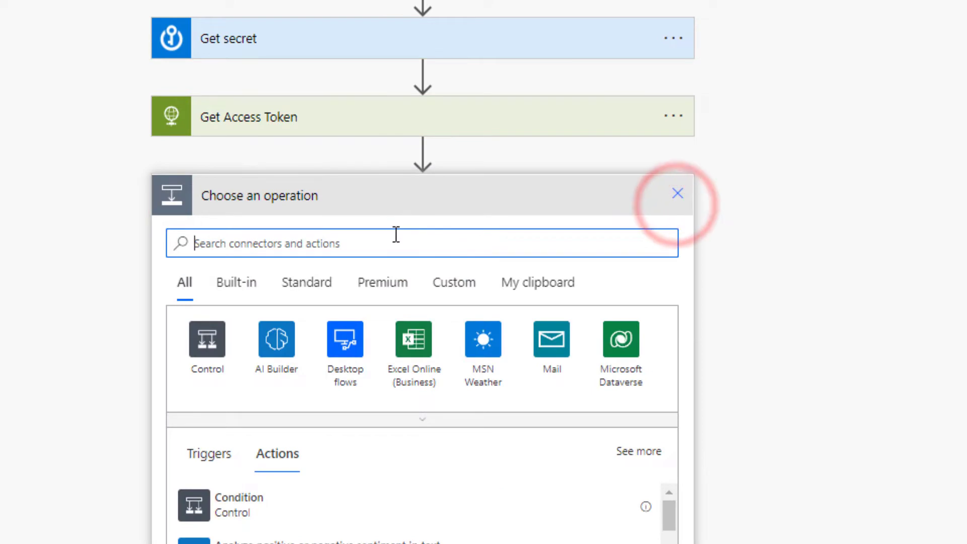
Step: Add a Parse JSON step using Get Access Token's Body as its content
text(Parse )
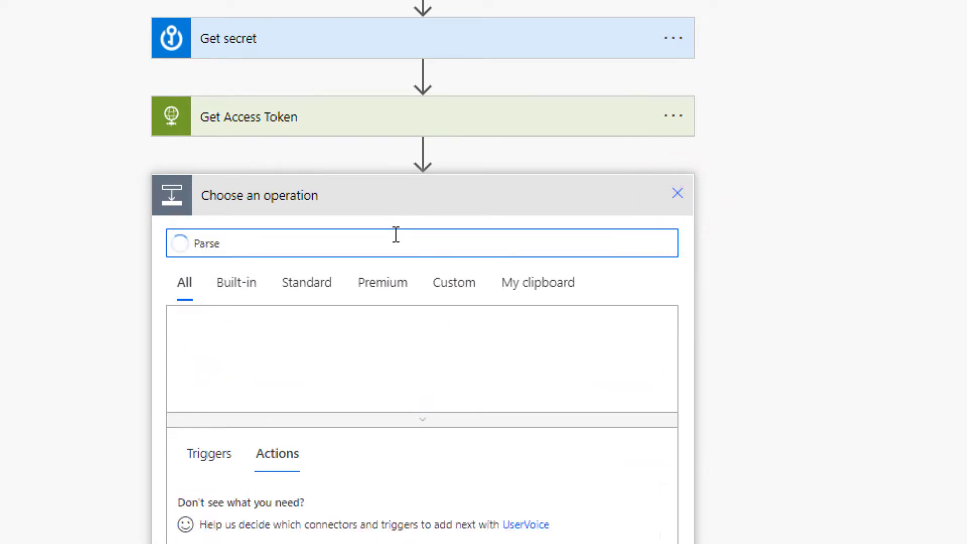
text(JSON)
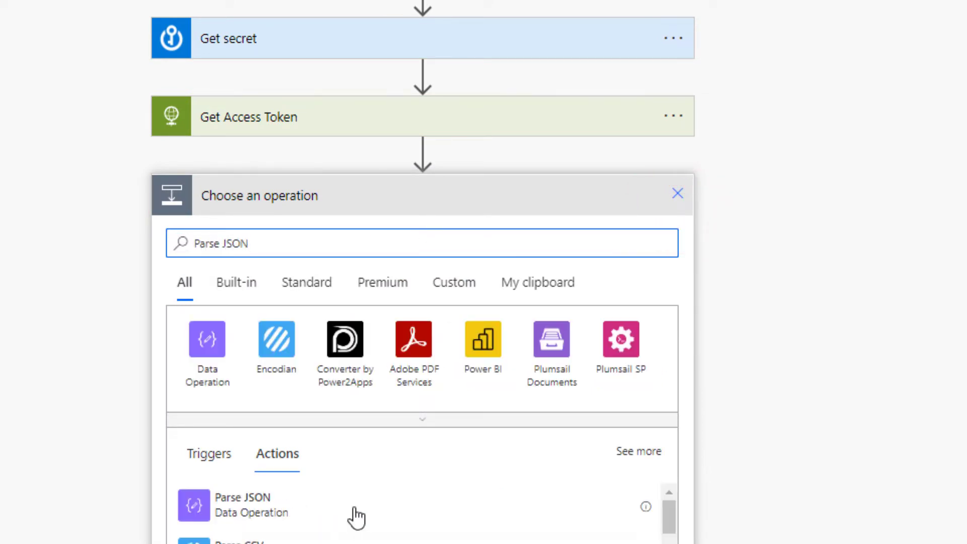
click(313, 506)
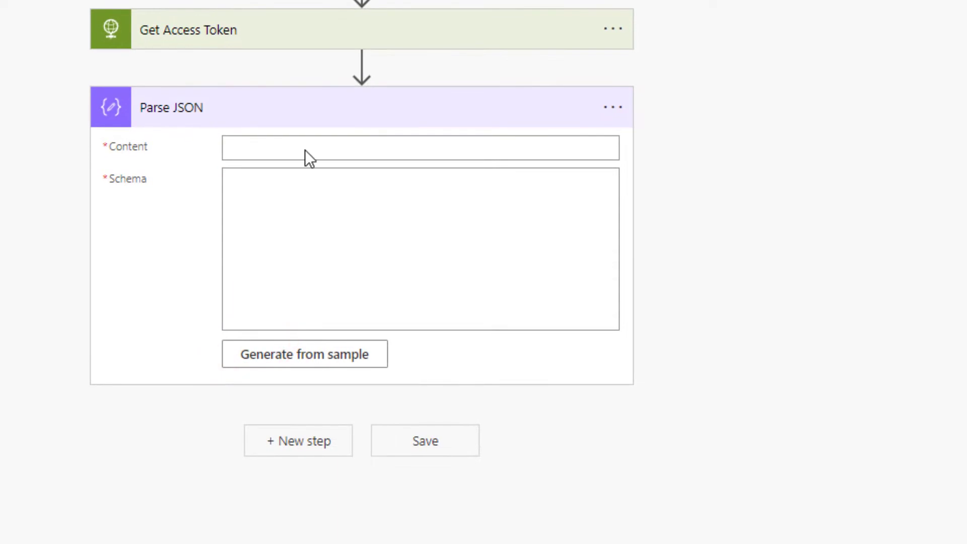
click(306, 147)
click(776, 463)
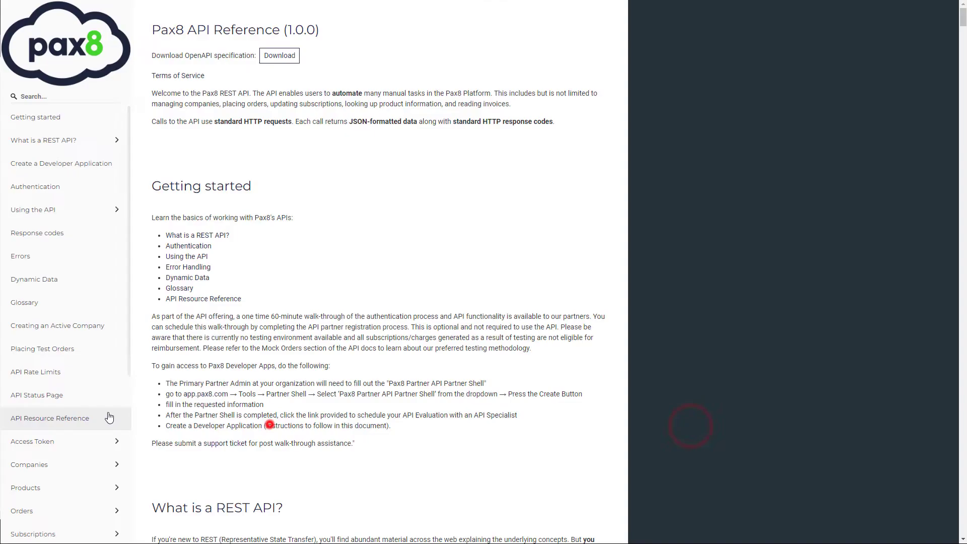
click(269, 423)
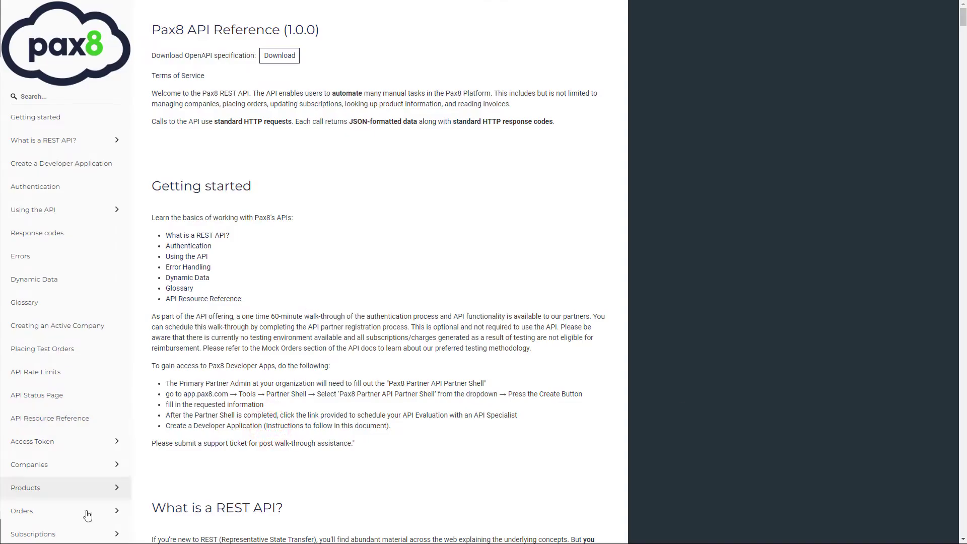
Step: Show the Pax8 Access Token documentation and select its JSON response sample
click(104, 447)
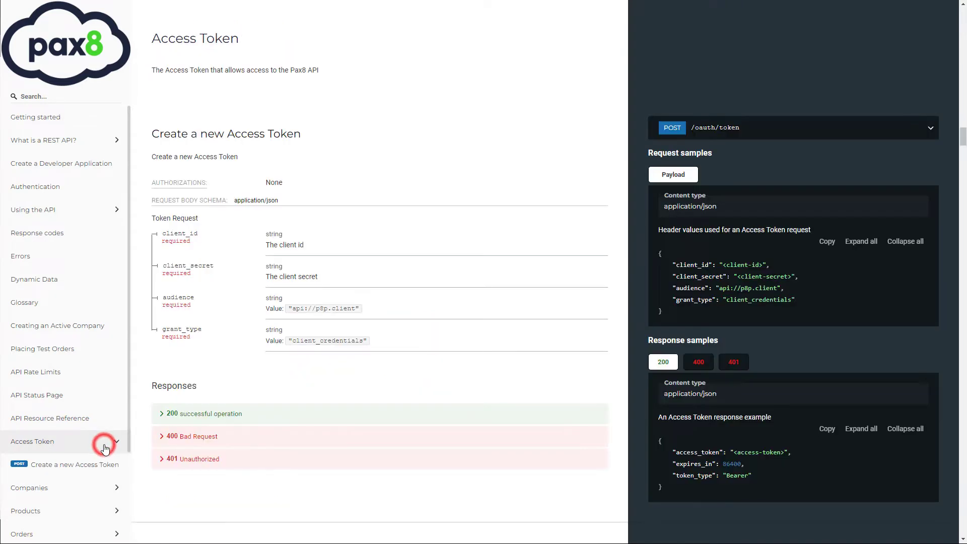
triple_click(683, 489)
key(ctrl+c)
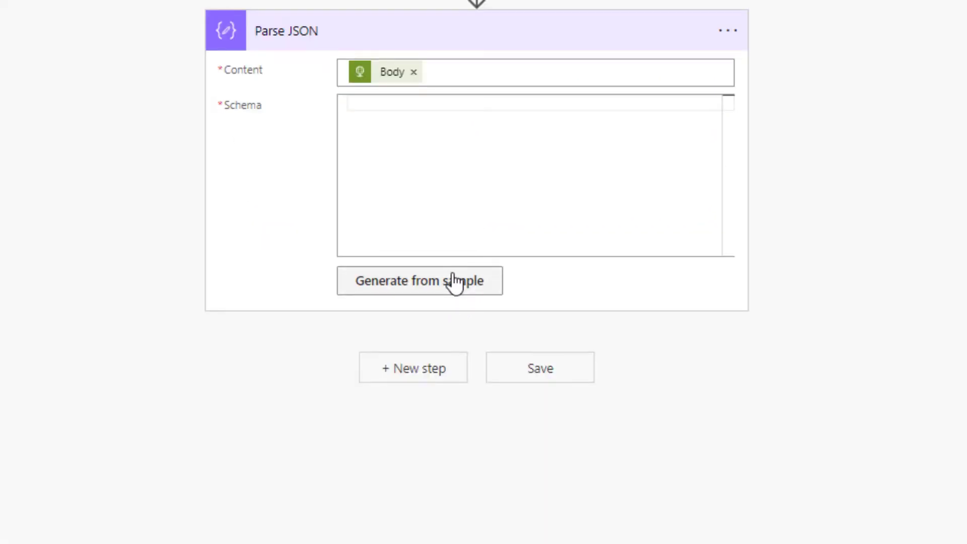
Step: Generate the Parse JSON schema from the pasted access-token response sample
click(451, 280)
click(354, 93)
key(ctrl+v)
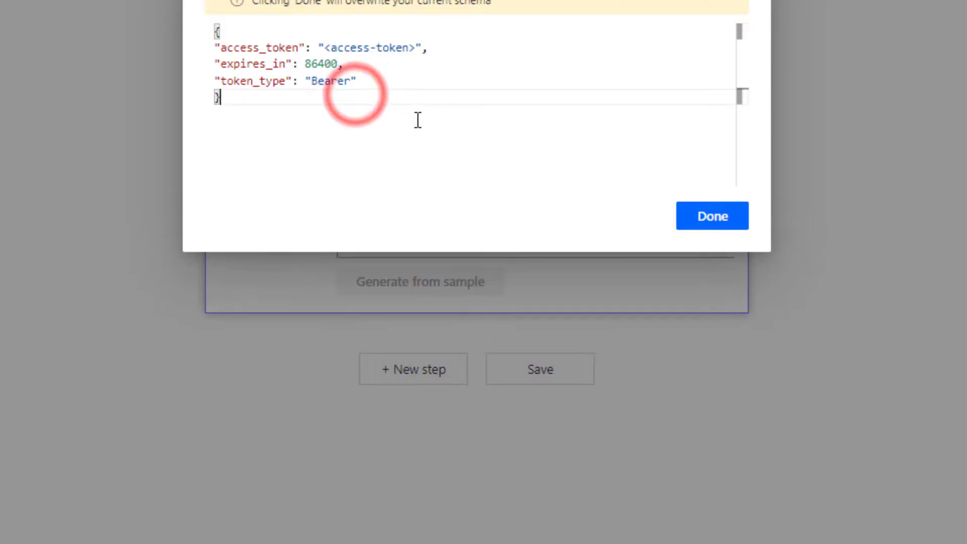
click(691, 221)
click(514, 166)
key(ctrl+a)
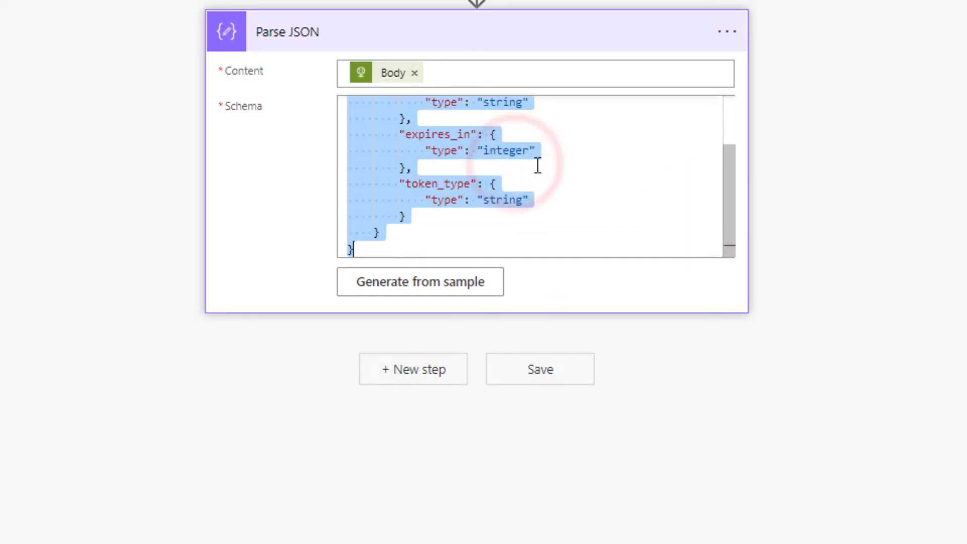
Step: Rename the Parse JSON step to 'Parse Access Token'
click(723, 31)
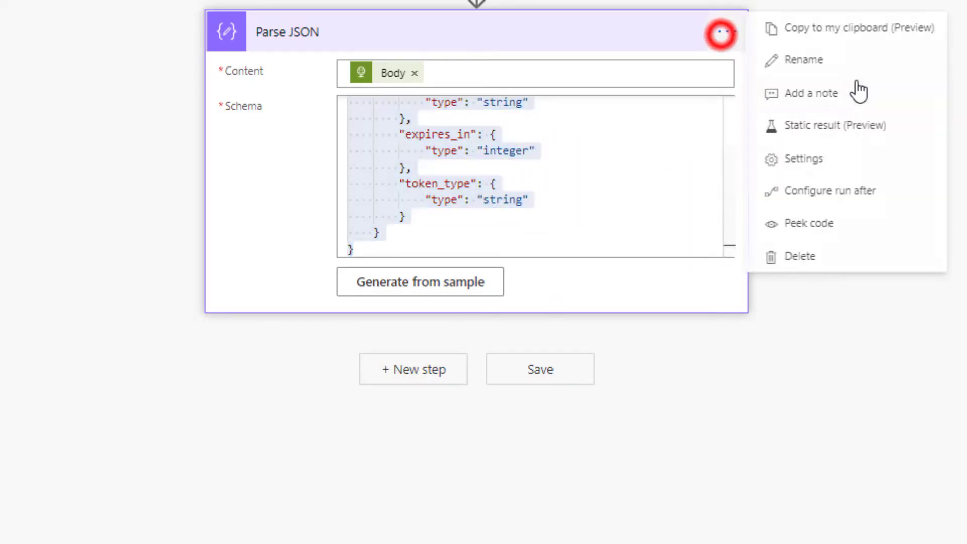
click(857, 61)
text(P)
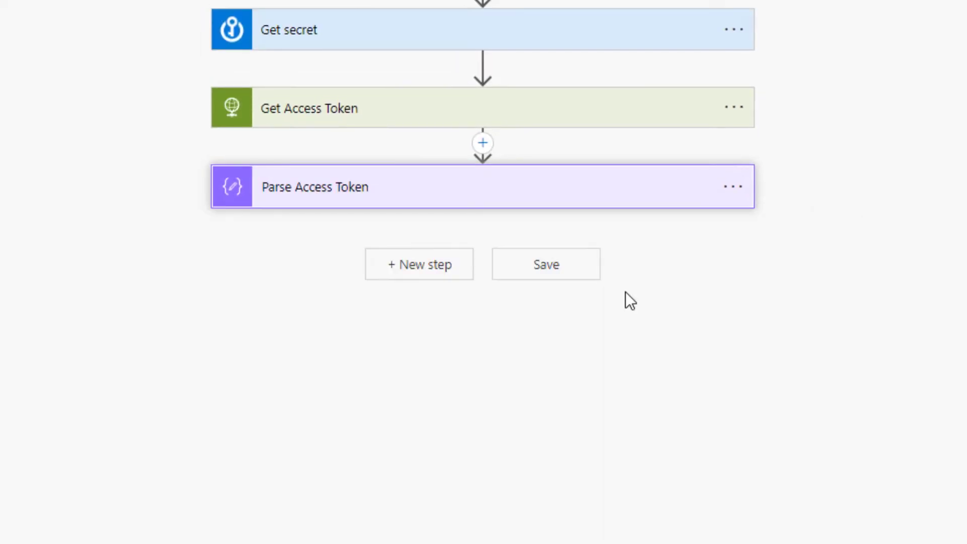
click(442, 261)
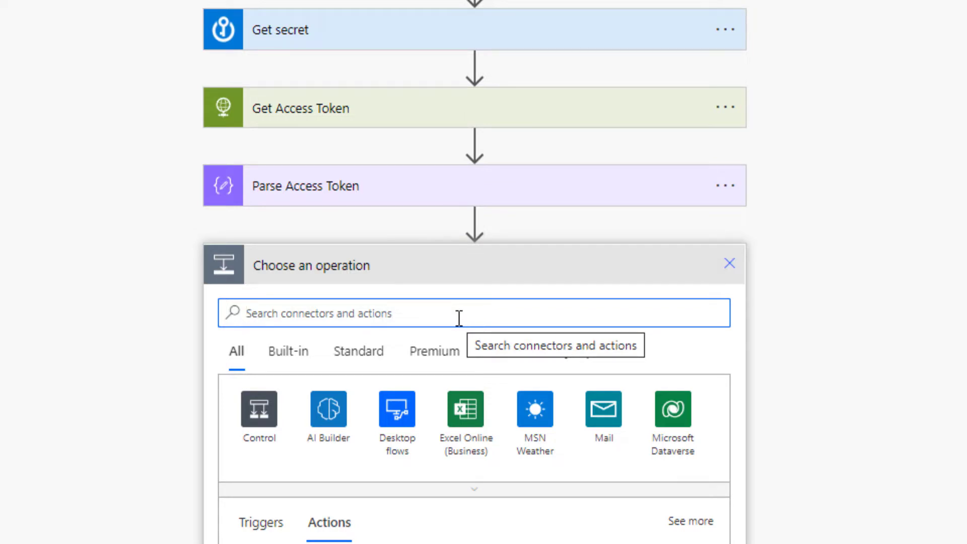
text(Http)
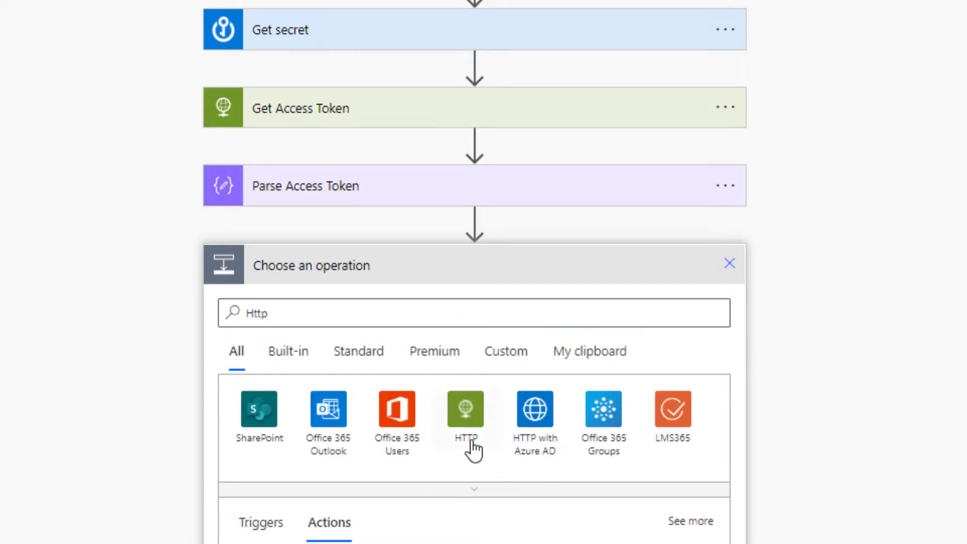
click(473, 449)
click(345, 420)
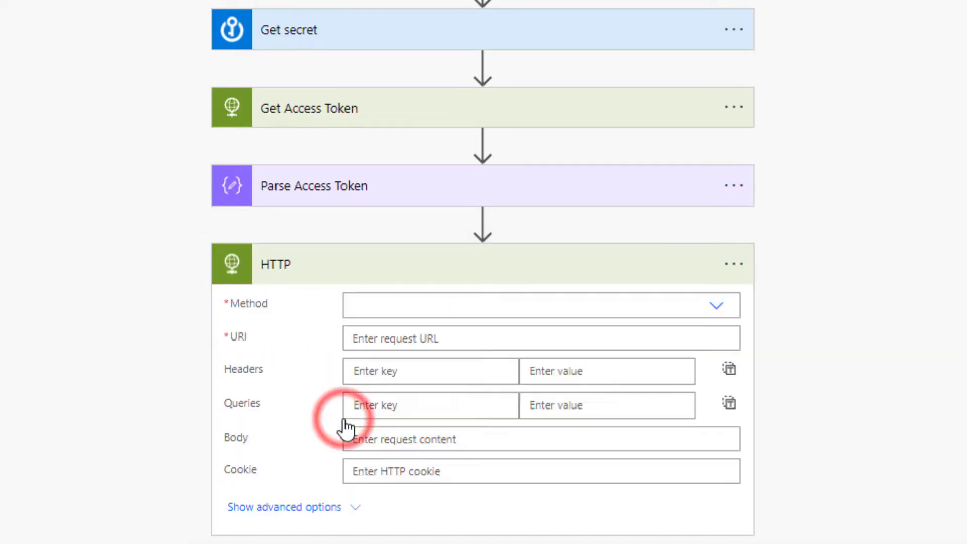
click(406, 308)
click(405, 334)
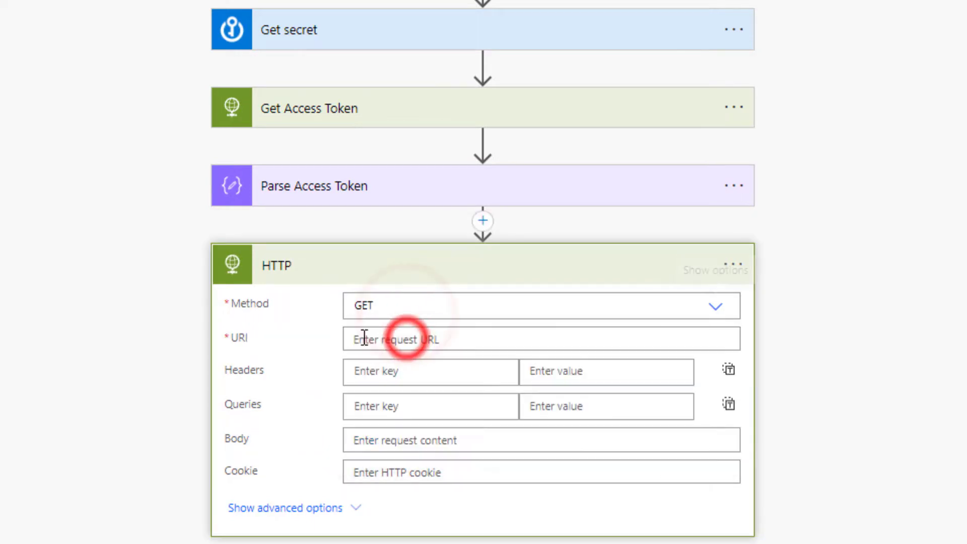
click(367, 338)
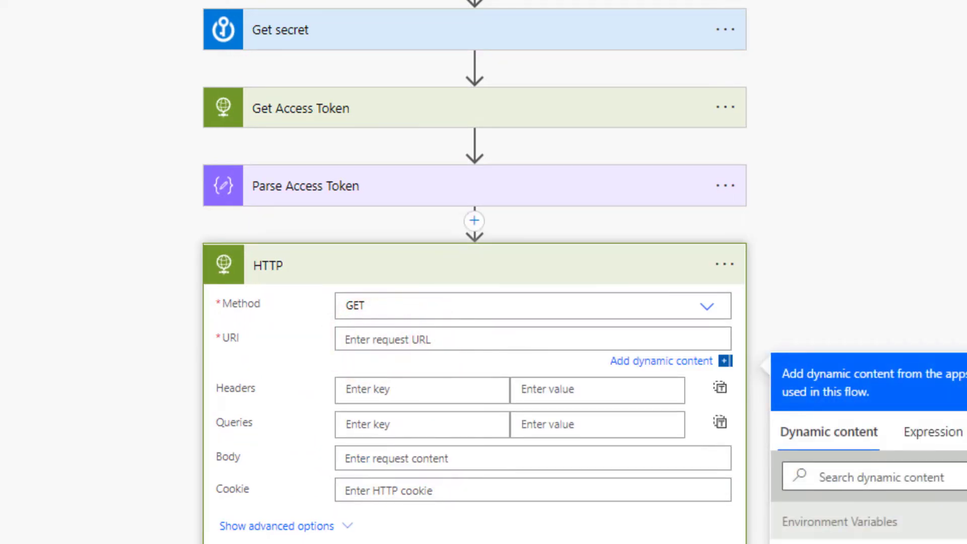
click(446, 337)
text(https://api.pax8.com/v1/subscriptions)
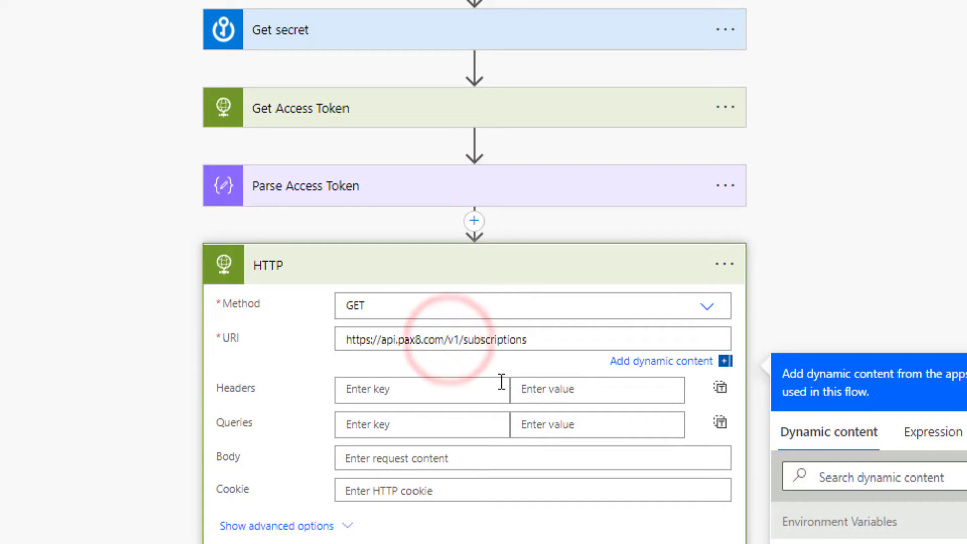
text(?status=Active)
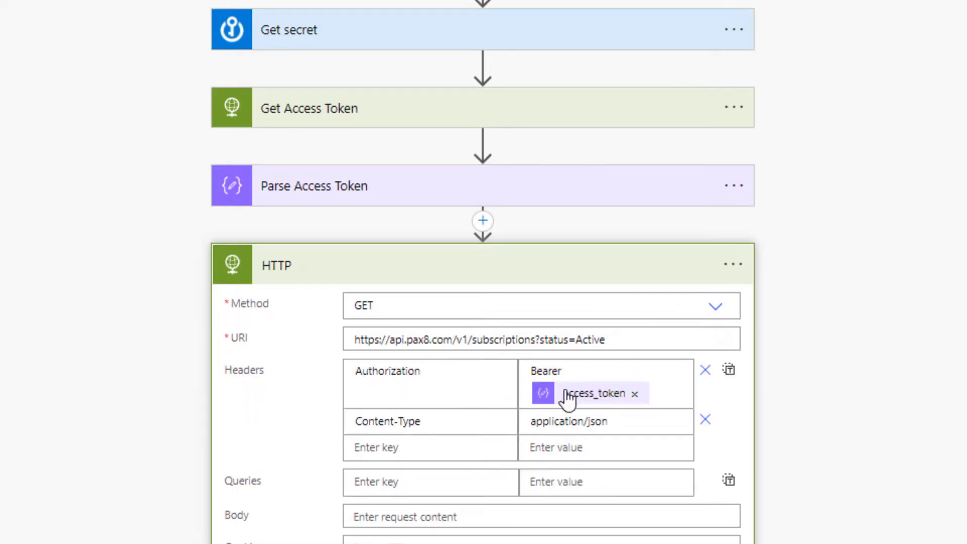
Step: Rename the HTTP action to 'Get Total Pages'
mouse_move(599, 401)
click(725, 265)
click(839, 323)
text(Get Total PAg)
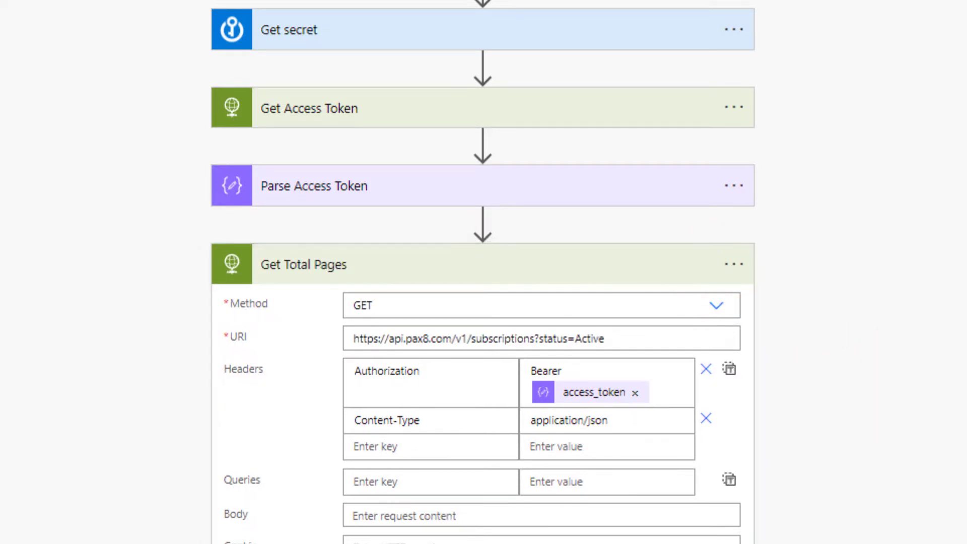
Step: Add a Parse JSON action whose Content is the Get Total Pages Body
text(Par)
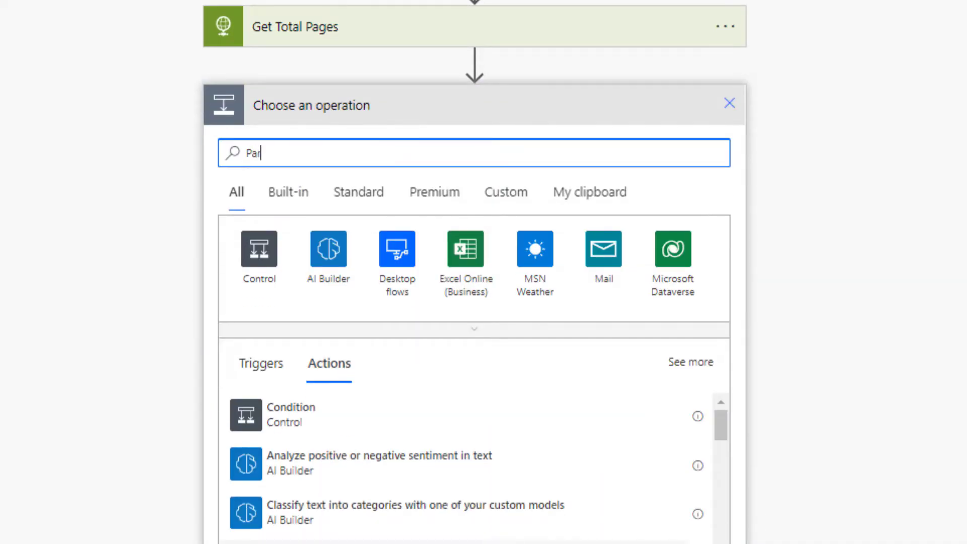
text(se JH)
key(BackSpace)
key(BackSpace)
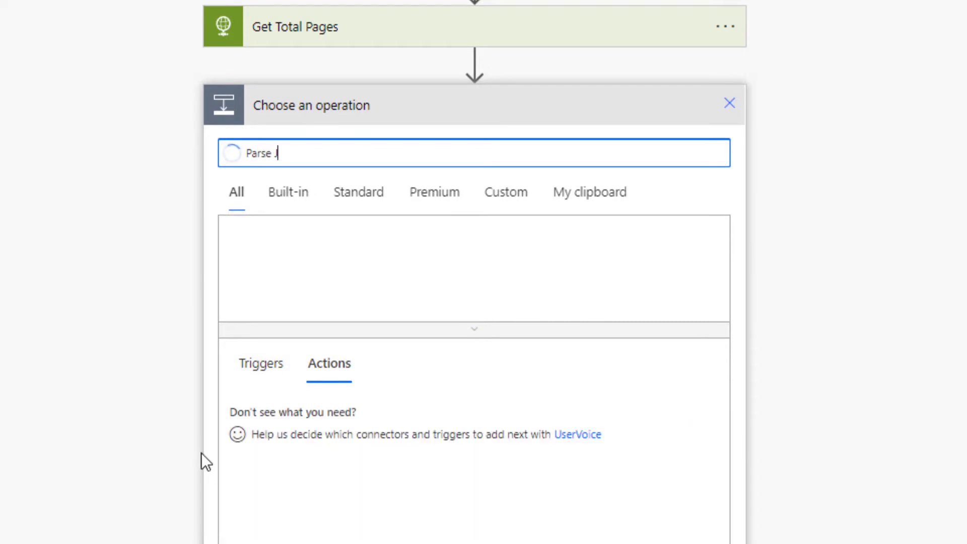
text(J)
click(364, 467)
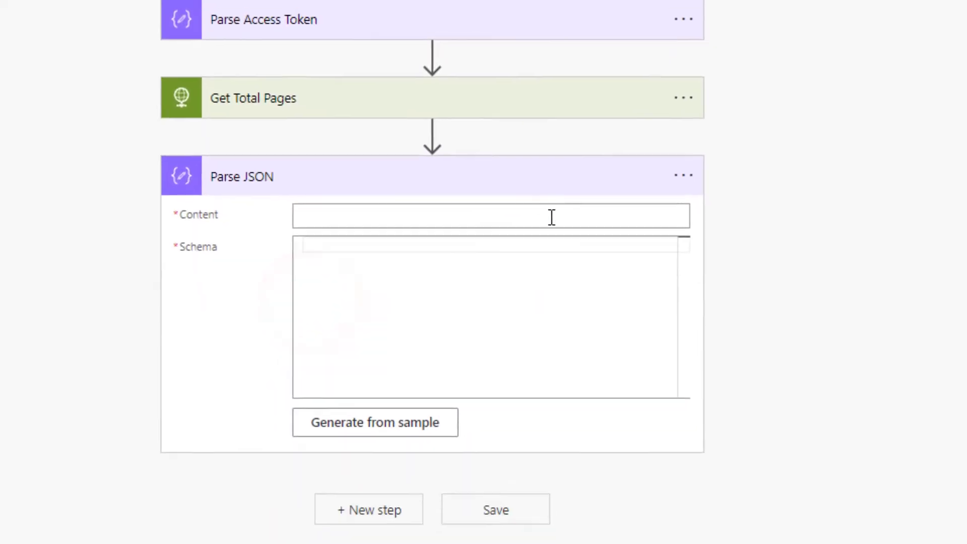
click(515, 150)
click(789, 455)
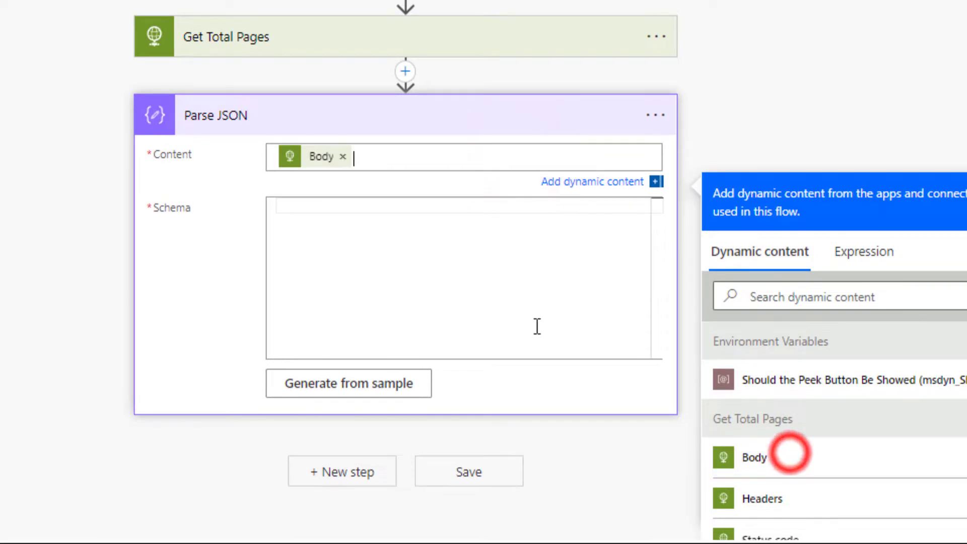
Step: Paste the subscriptions JSON schema into Schema and save the flow
click(535, 325)
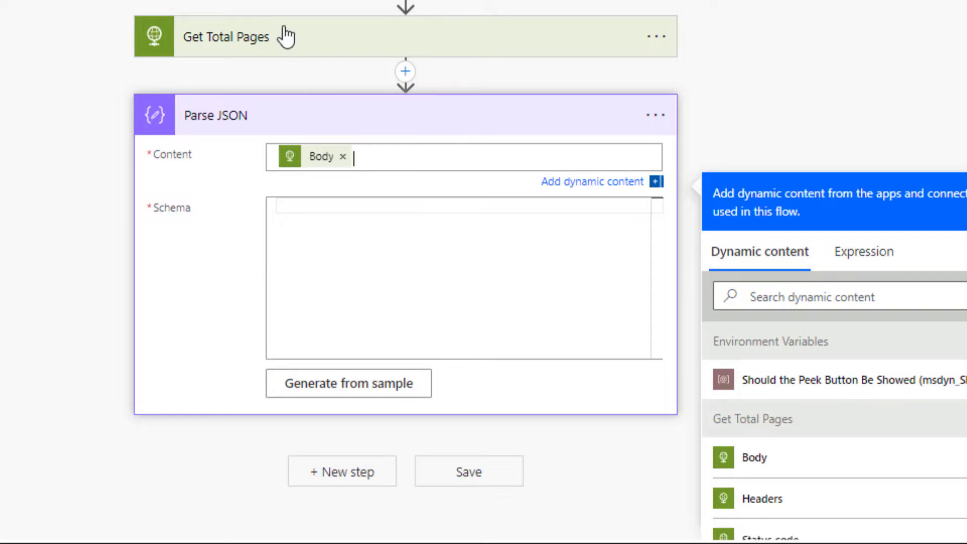
click(429, 280)
key(ctrl+v)
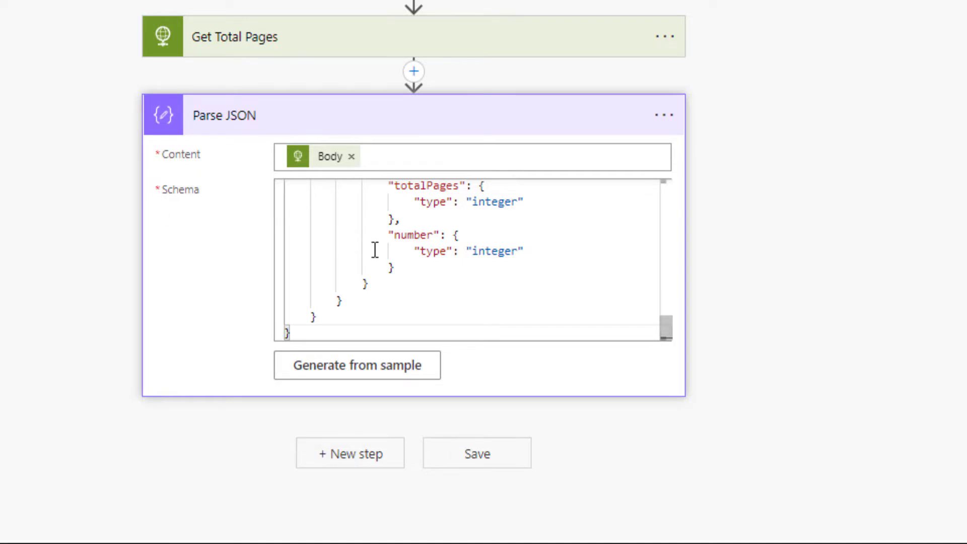
scroll(386, 257, up, 10)
click(503, 188)
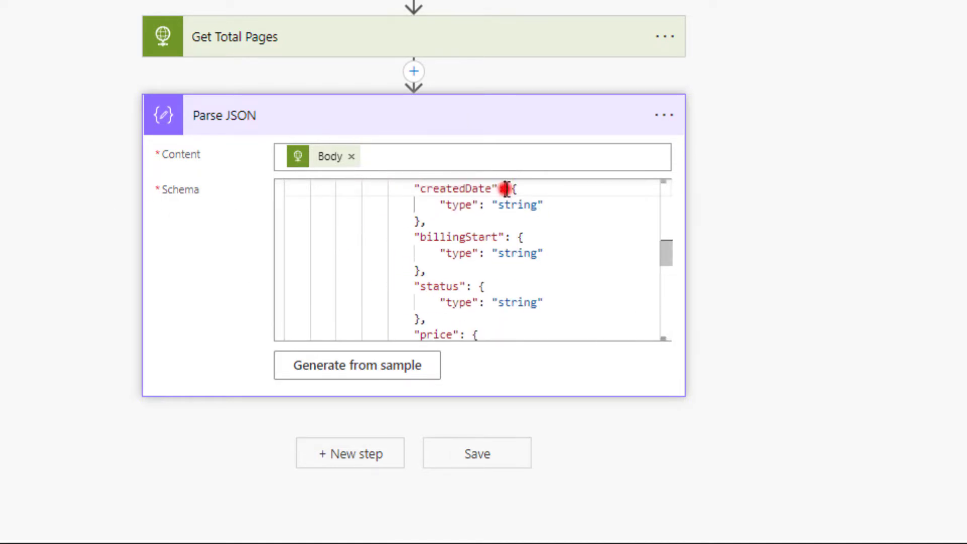
scroll(565, 260, up, 10)
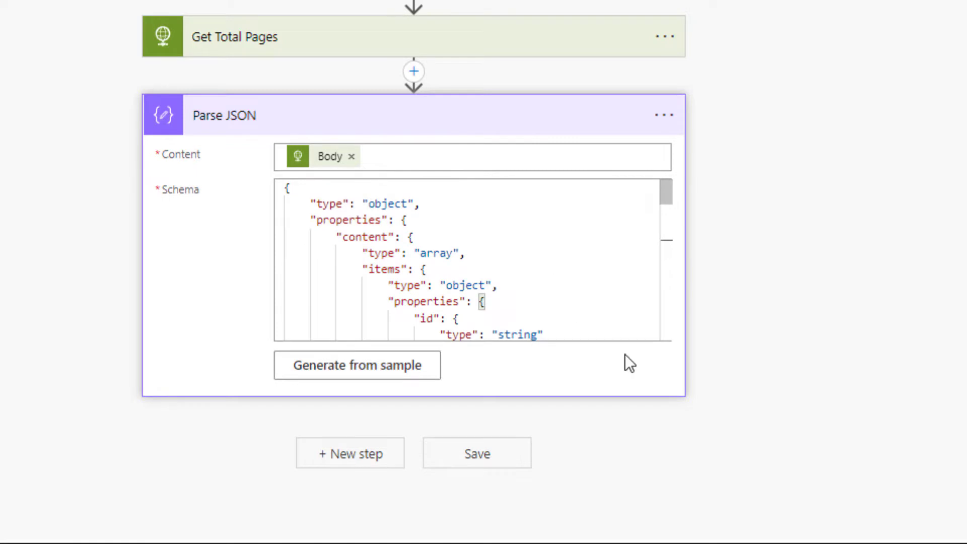
scroll(608, 304, down, 6)
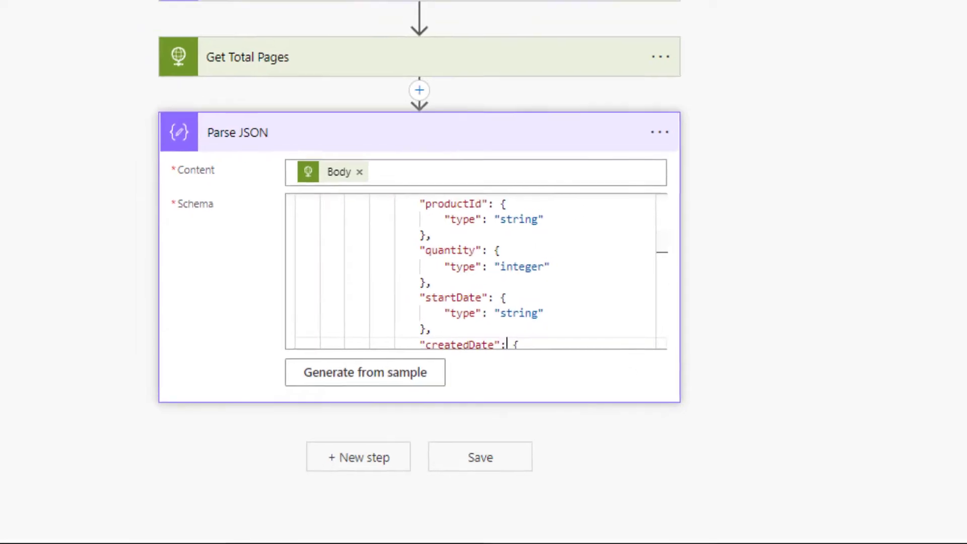
click(859, 30)
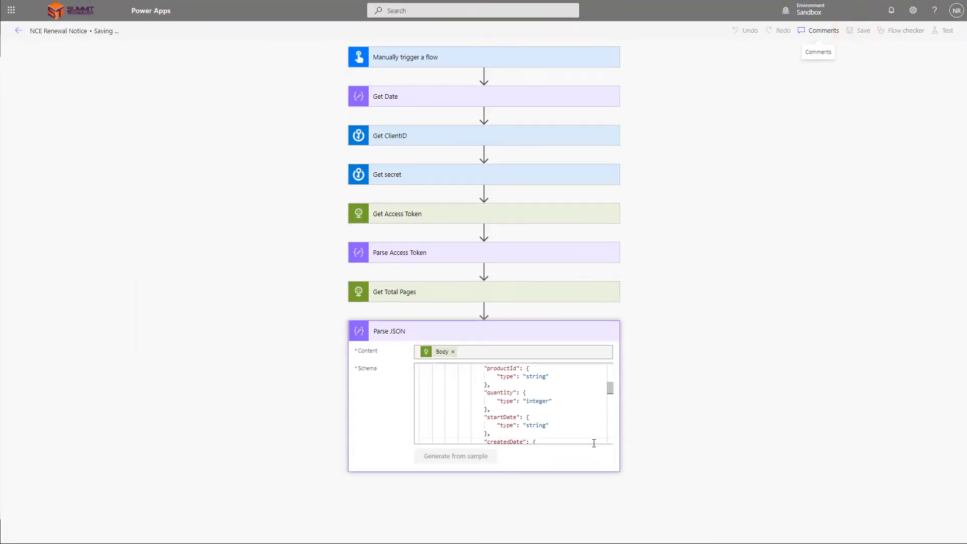
Step: Run a manual test of the flow and open the failed Parse JSON step
click(944, 31)
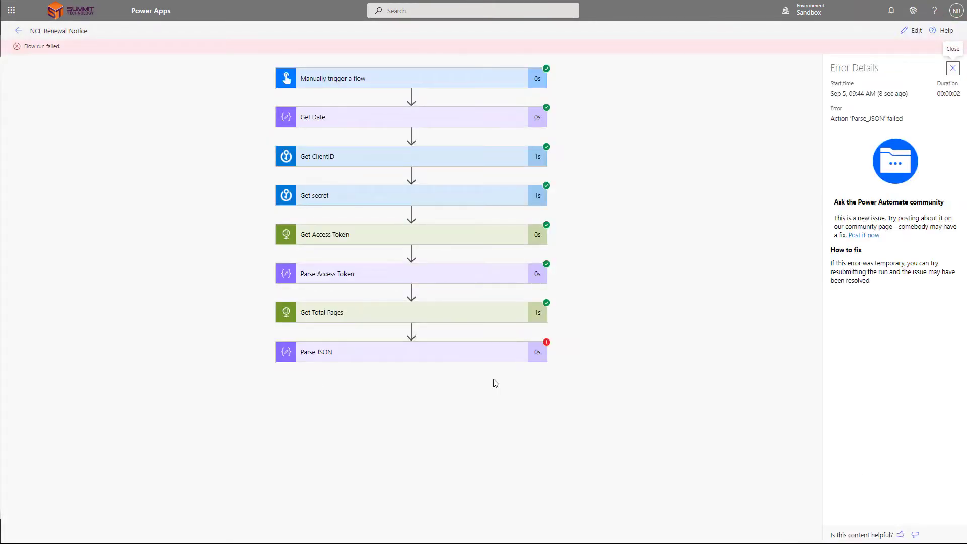
click(484, 353)
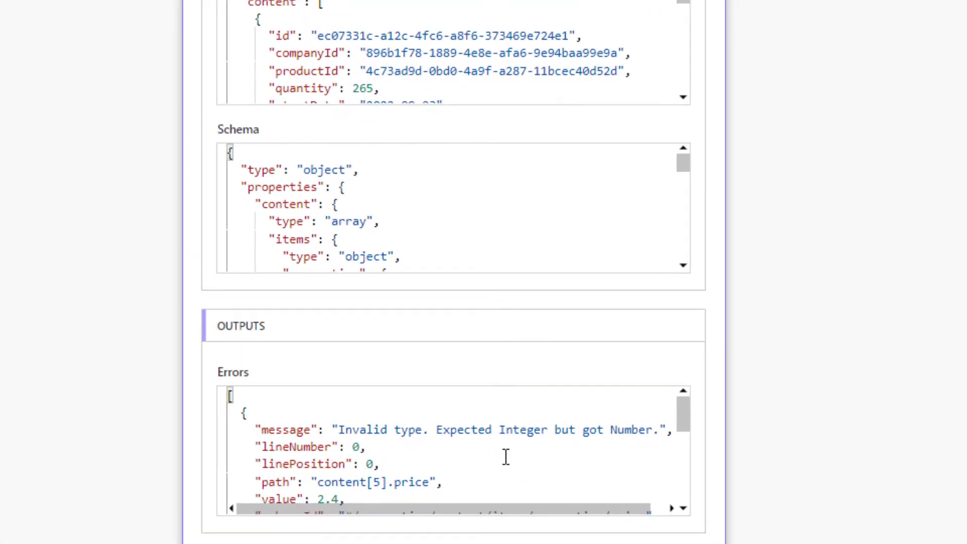
scroll(533, 453, down, 2)
scroll(579, 473, up, 2)
Step: Read the error showing price 2.4 is a number, not the expected integer
drag(355, 432, 636, 429)
scroll(512, 440, down, 3)
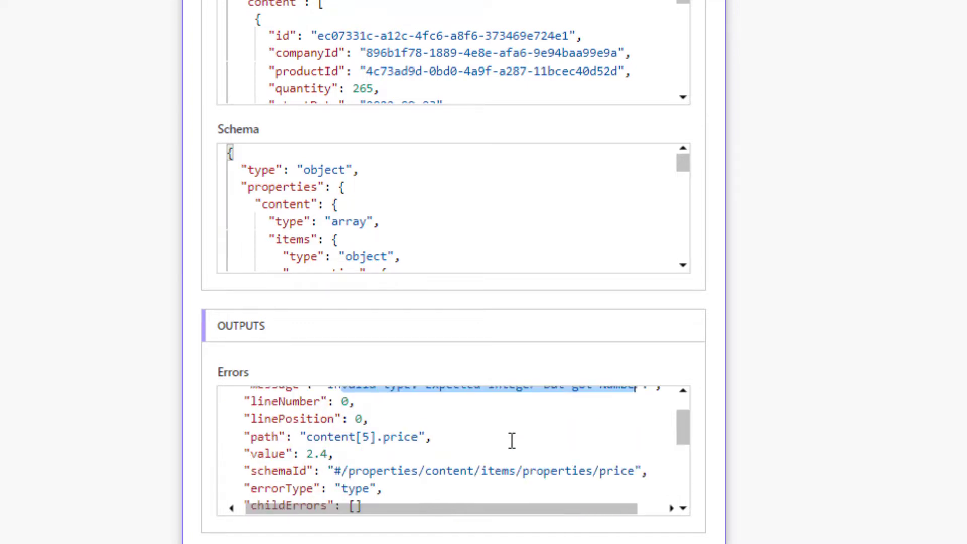
scroll(511, 440, up, 1)
click(563, 424)
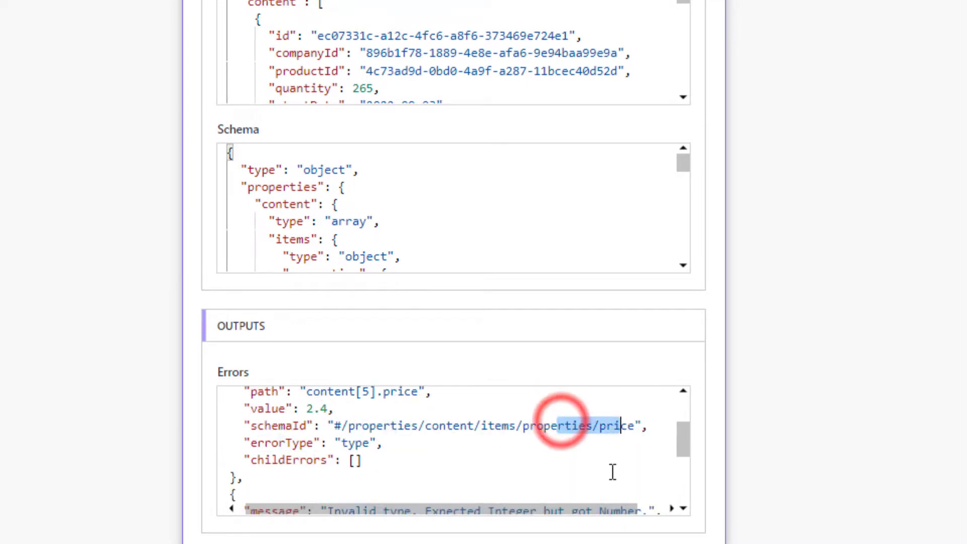
double_click(613, 425)
scroll(546, 437, down, 1)
scroll(546, 437, down, 2)
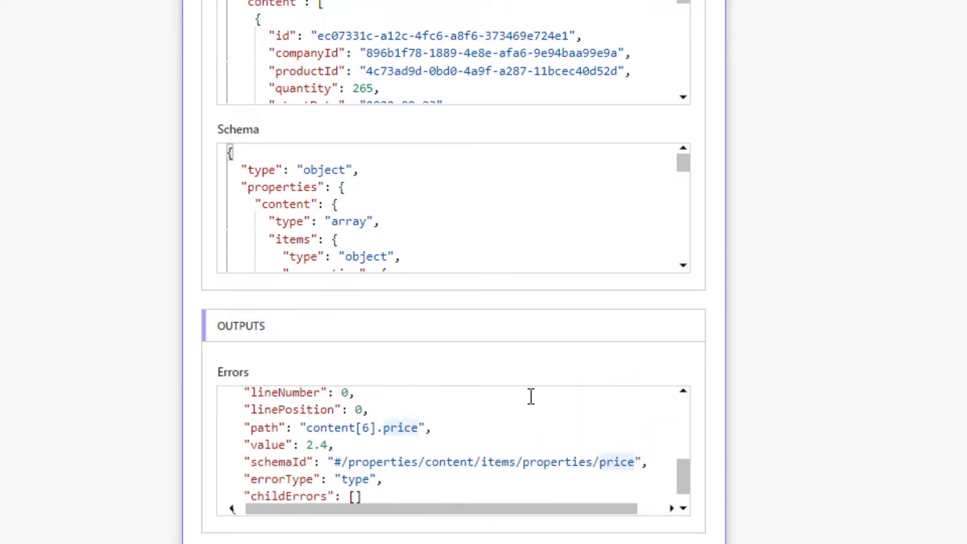
scroll(554, 438, up, 2)
scroll(556, 438, down, 1)
scroll(508, 429, down, 1)
scroll(614, 448, down, 1)
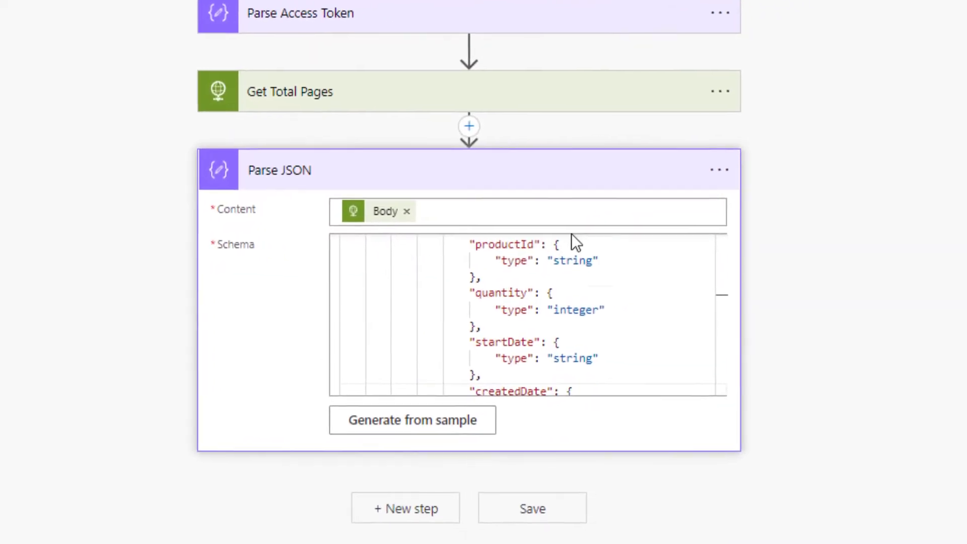
scroll(574, 266, up, 5)
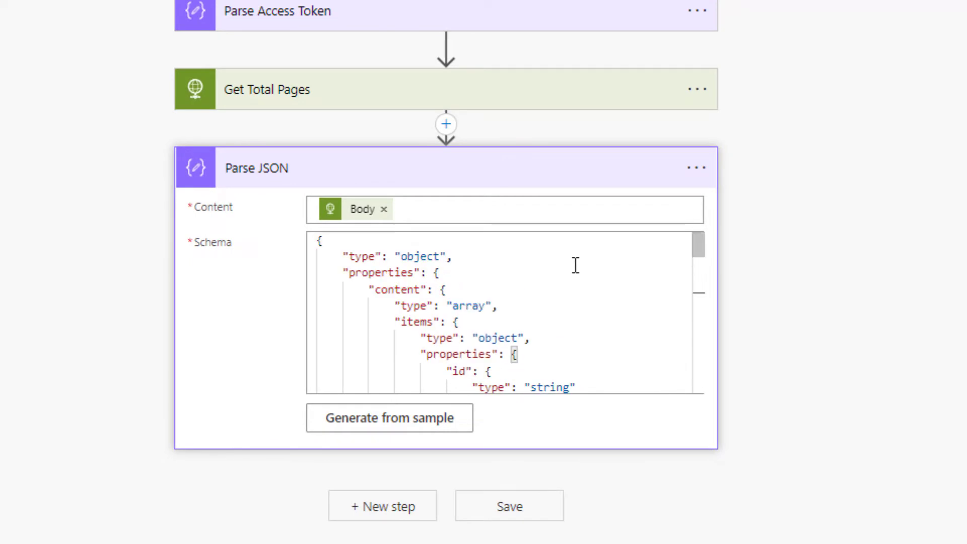
Step: Change the price type in the schema to ["integer", "number"]
scroll(575, 265, down, 10)
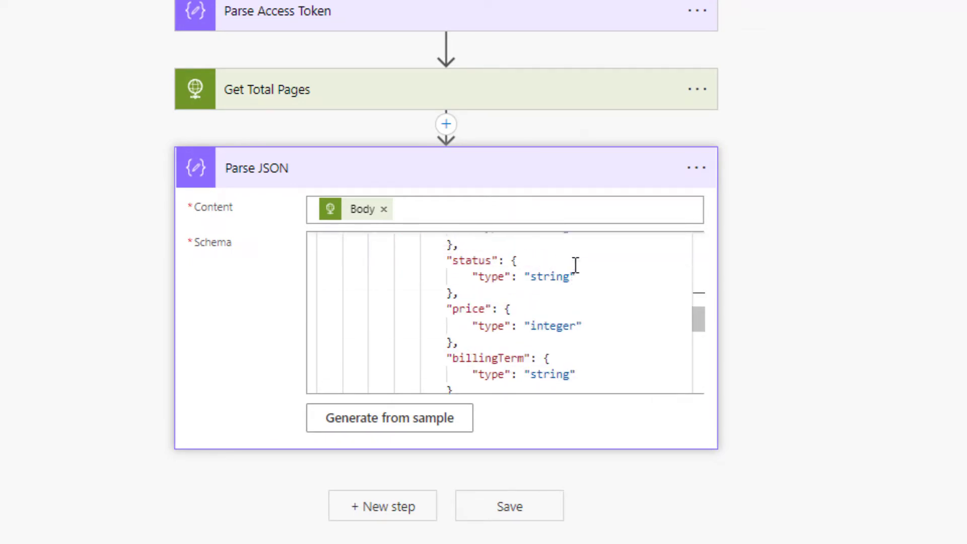
scroll(574, 268, down, 2)
scroll(567, 320, up, 2)
click(524, 318)
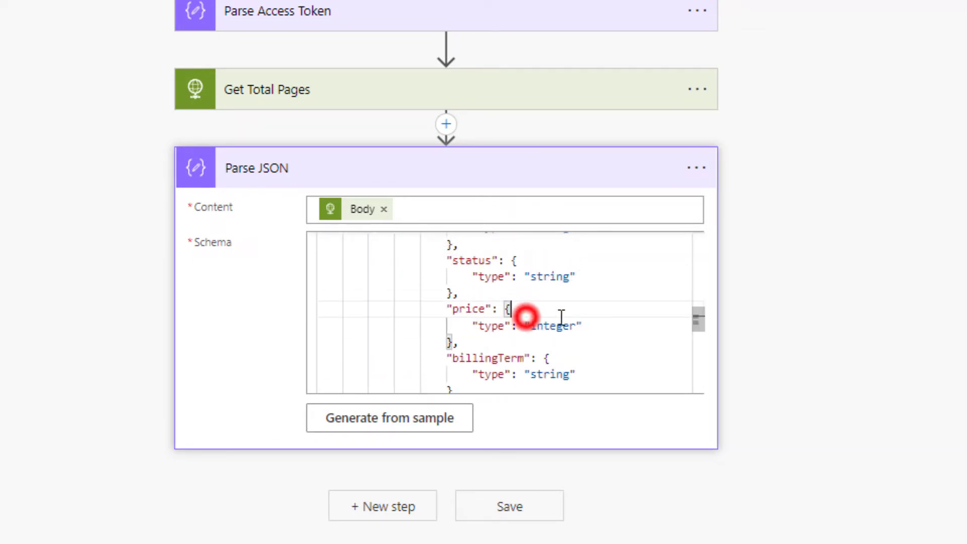
click(524, 324)
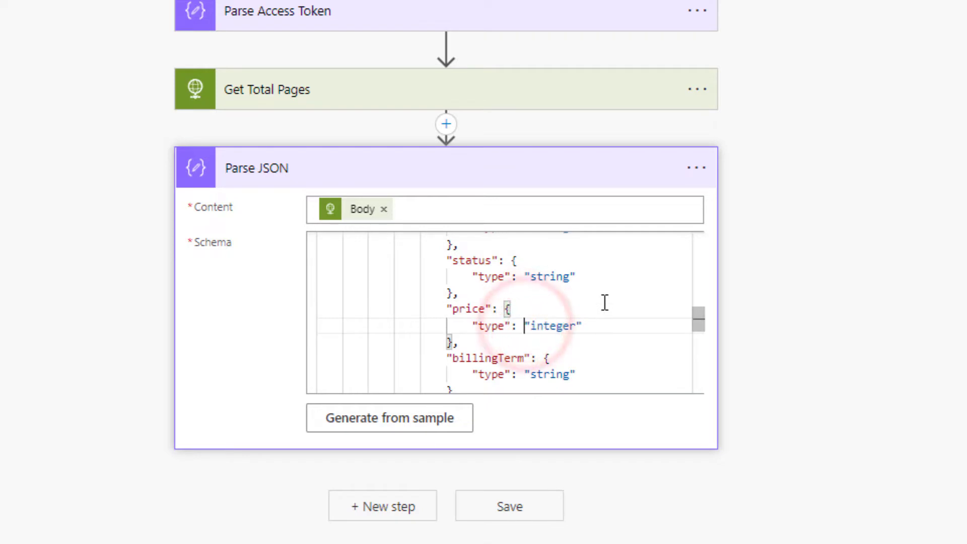
text([)
key(Right)
key(Right)
key(Right)
key(Right)
key(Right)
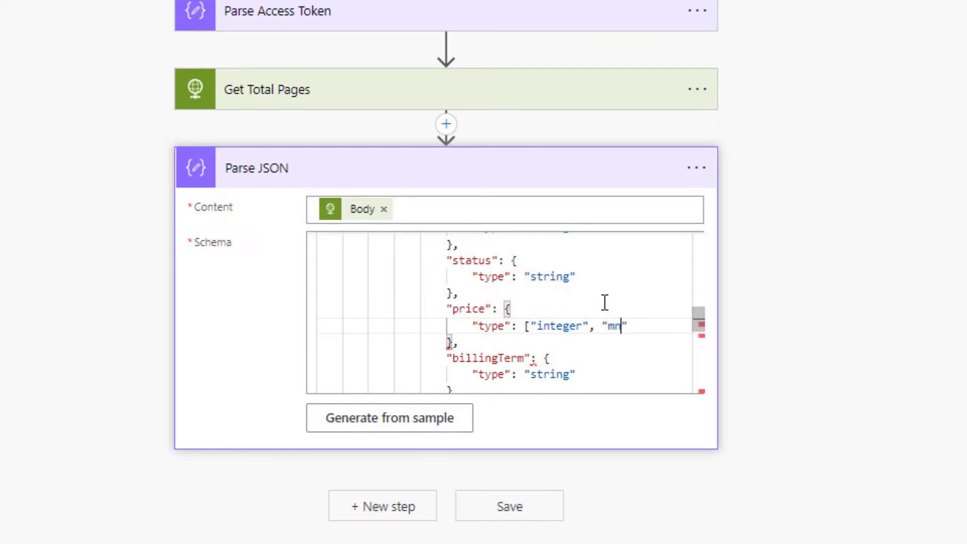
text(, "mn)
key(BackSpace)
key(BackSpace)
text(number"])
Step: Save and retest the flow so every step passes, then return to editing
scroll(605, 302, down, 5)
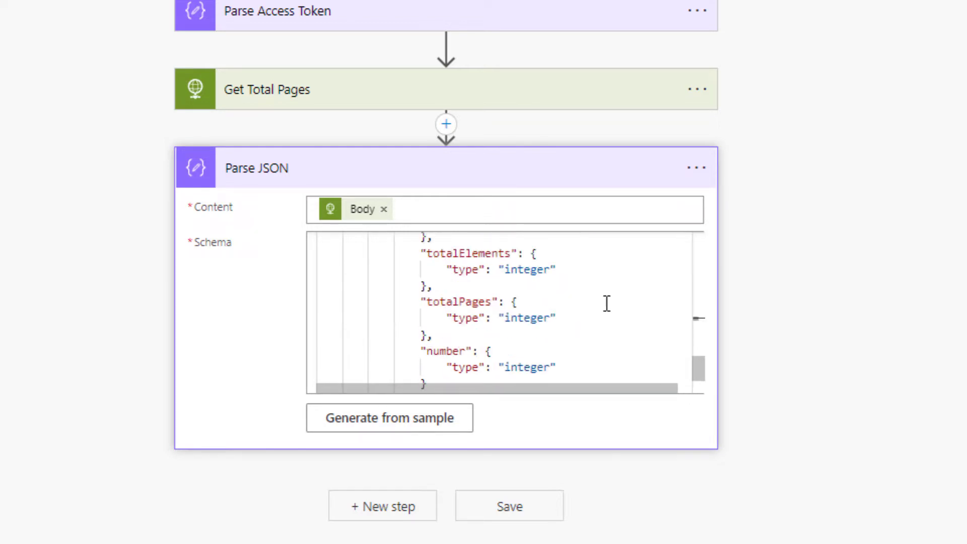
scroll(607, 303, up, 4)
key(ctrl+s)
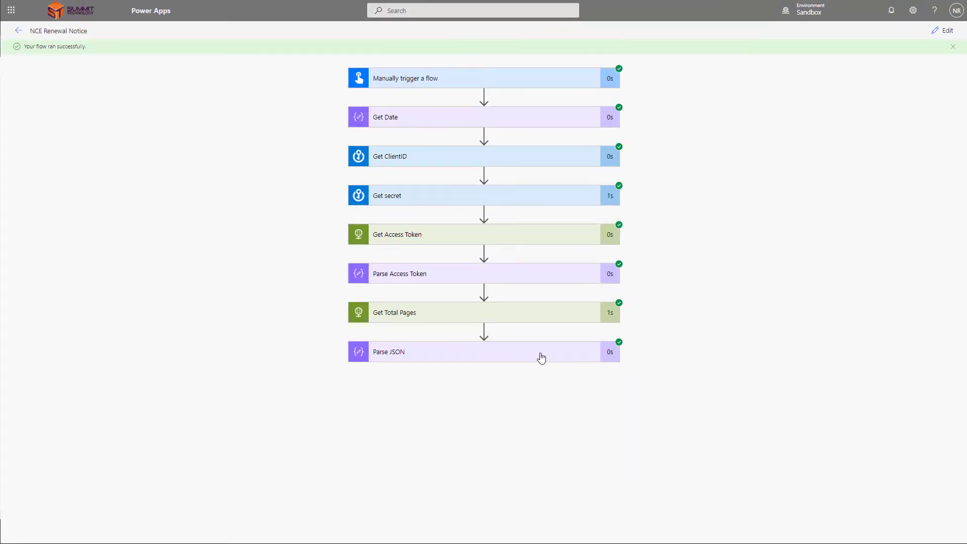
click(946, 31)
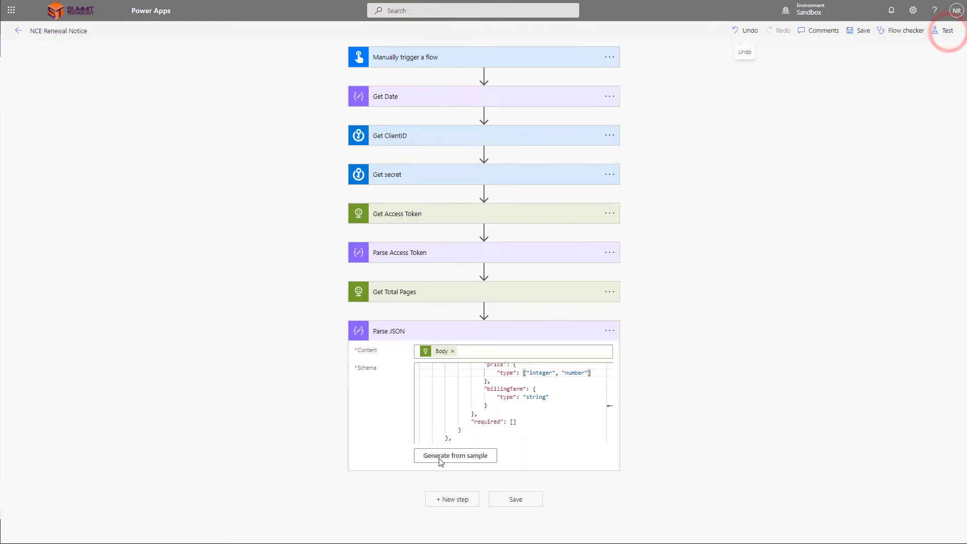
Step: Add an Initialize variable step titled 'Total Pages'
click(453, 499)
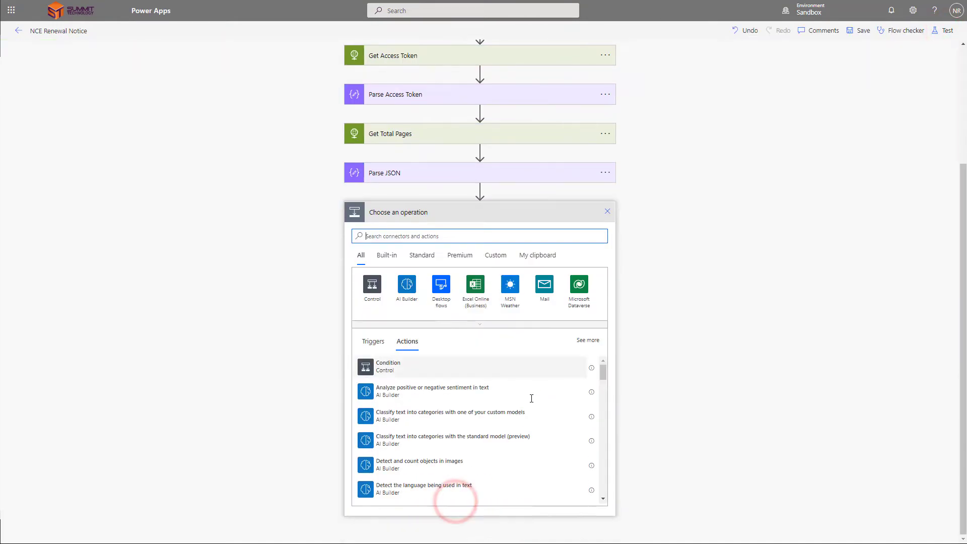
text(var)
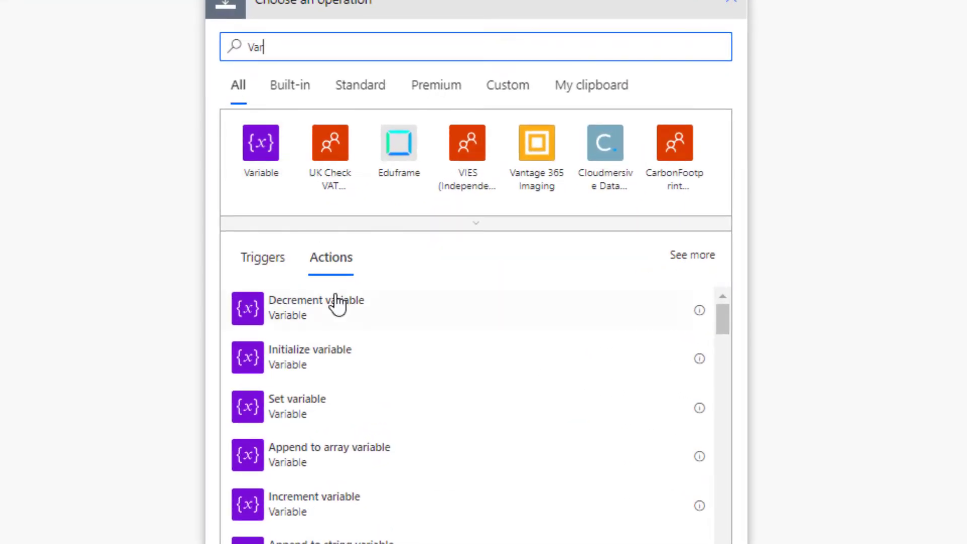
click(346, 351)
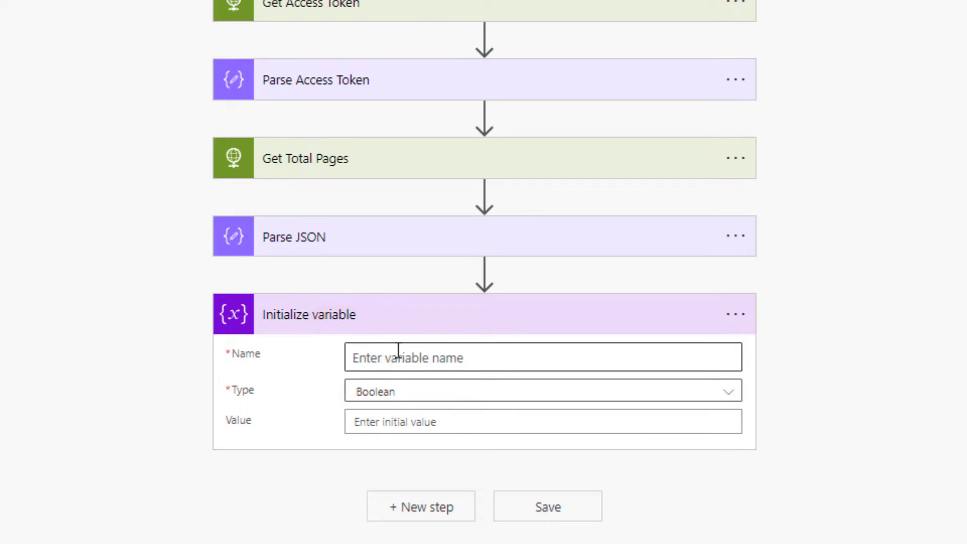
click(735, 314)
click(833, 377)
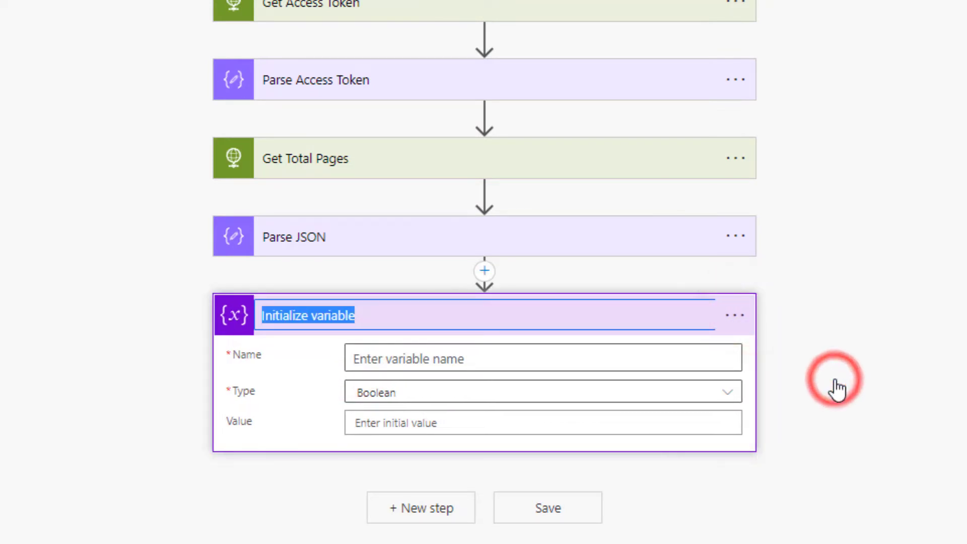
text(Total Pages)
Step: Make Total Pages an Integer whose value is Parse JSON's totalPages
click(649, 395)
click(527, 457)
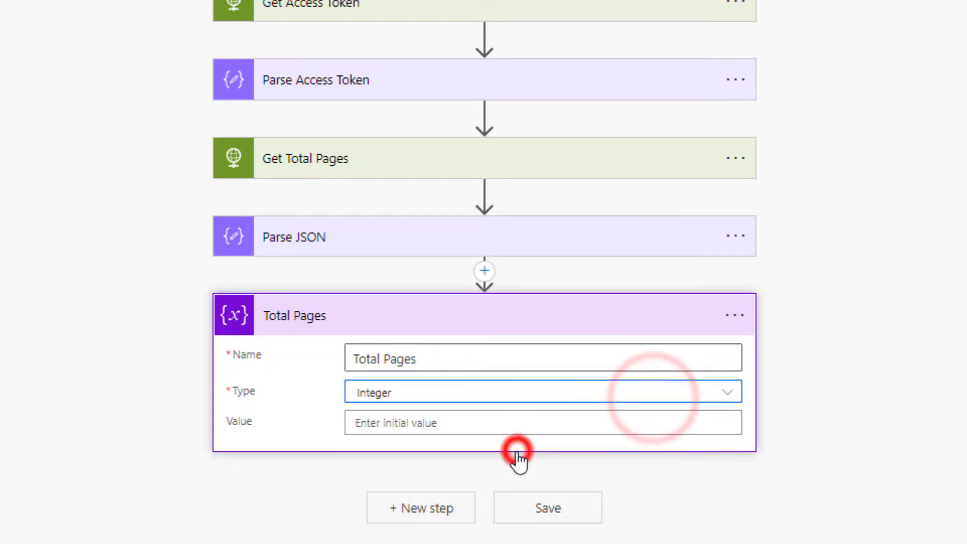
click(459, 415)
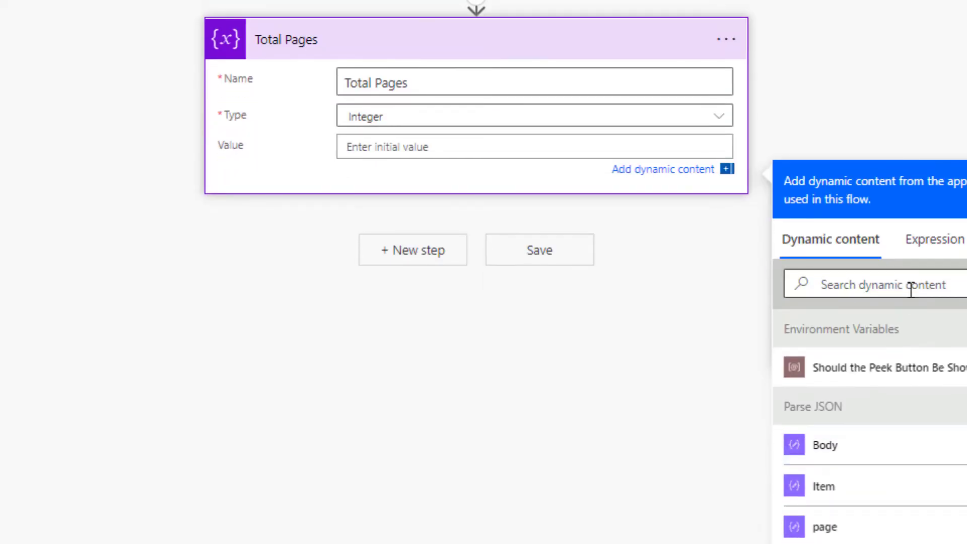
click(908, 287)
text(total)
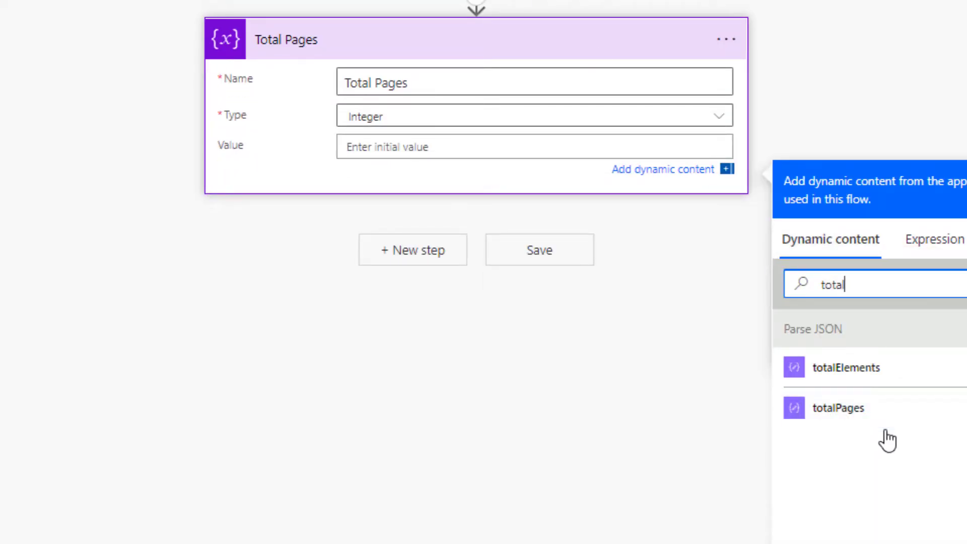
click(878, 409)
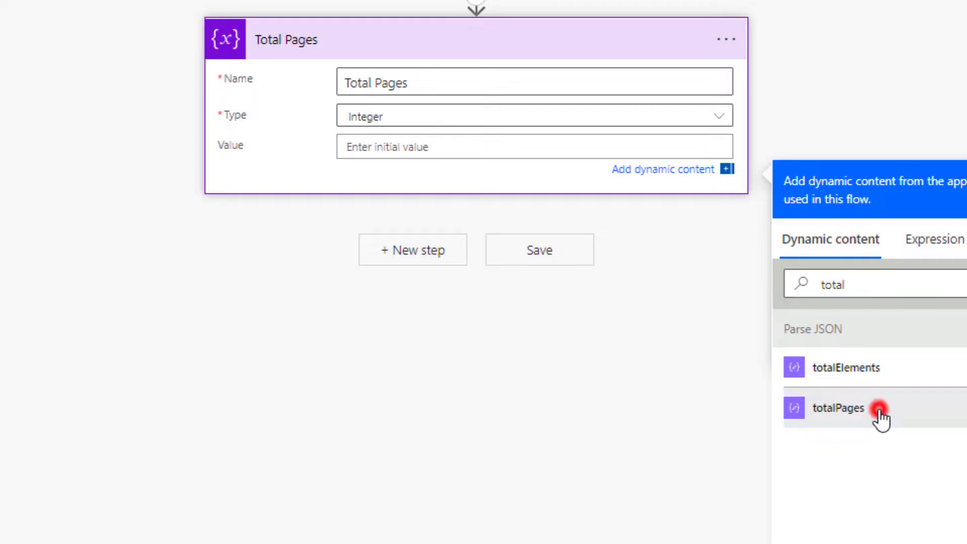
click(436, 254)
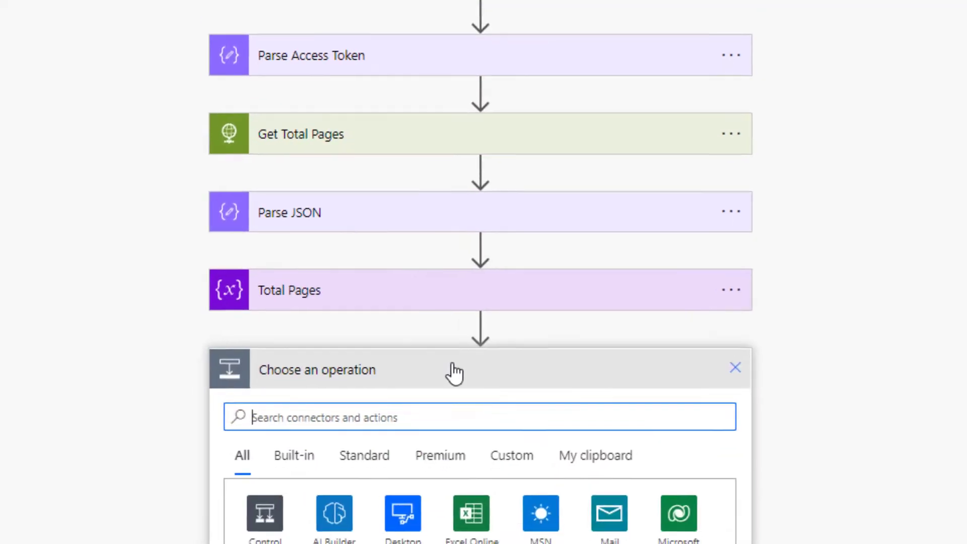
Step: Add a 'Current Page' Integer variable initialization step
text(var)
scroll(468, 302, down, 6)
click(445, 265)
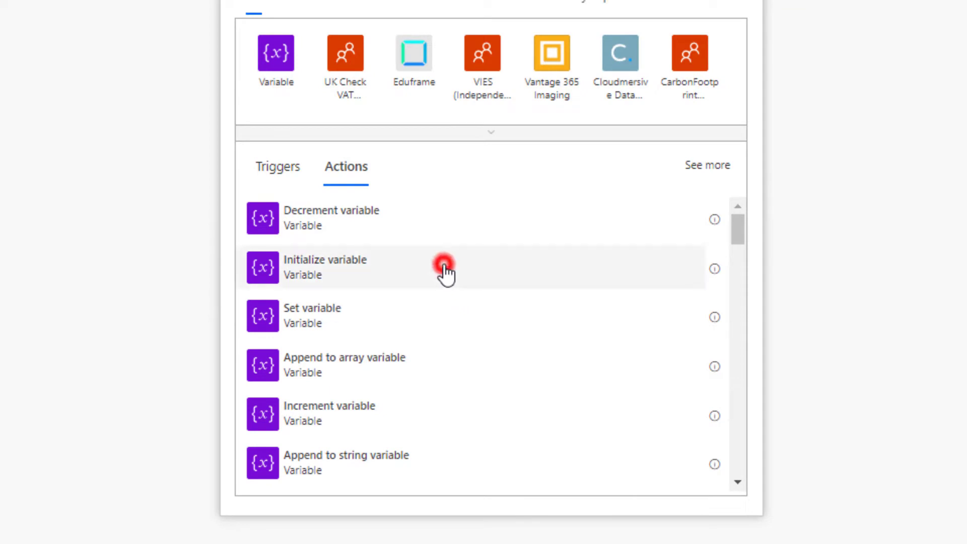
click(743, 310)
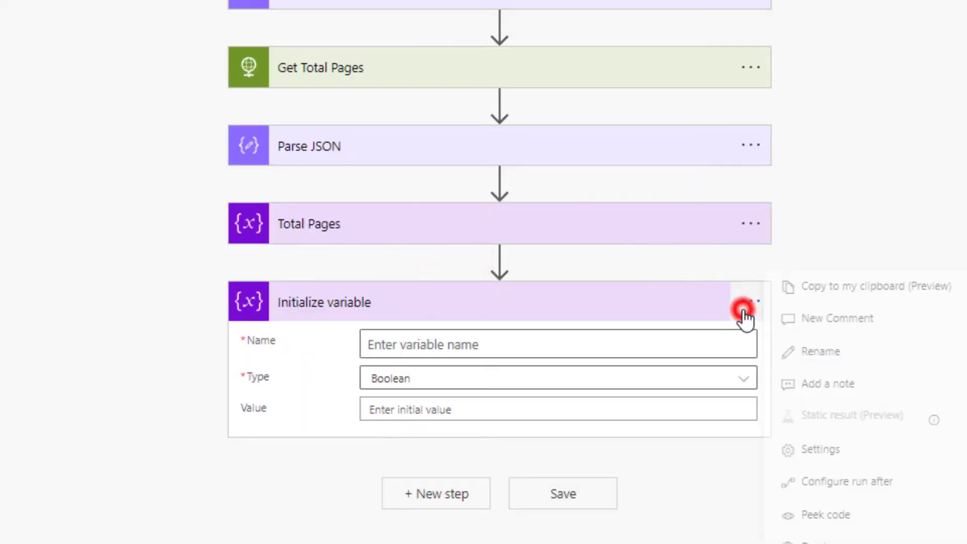
click(830, 346)
text(Current Page)
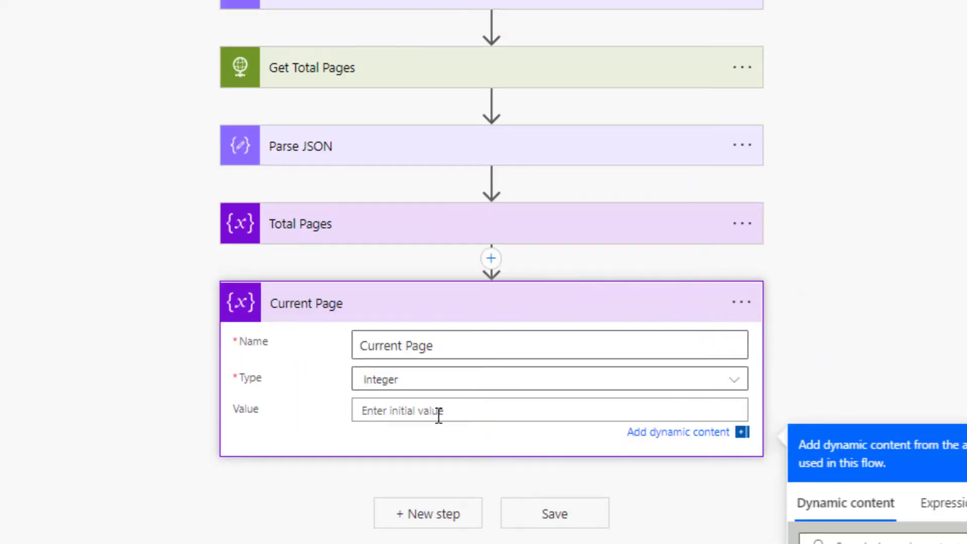
click(354, 303)
Step: Add a Decrement variable step reducing Total Pages by 1
click(460, 385)
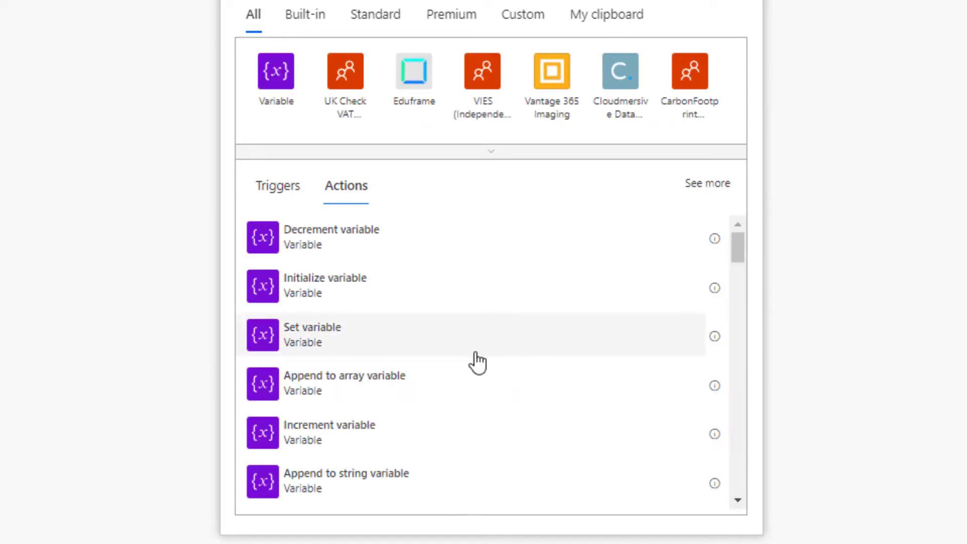
click(456, 236)
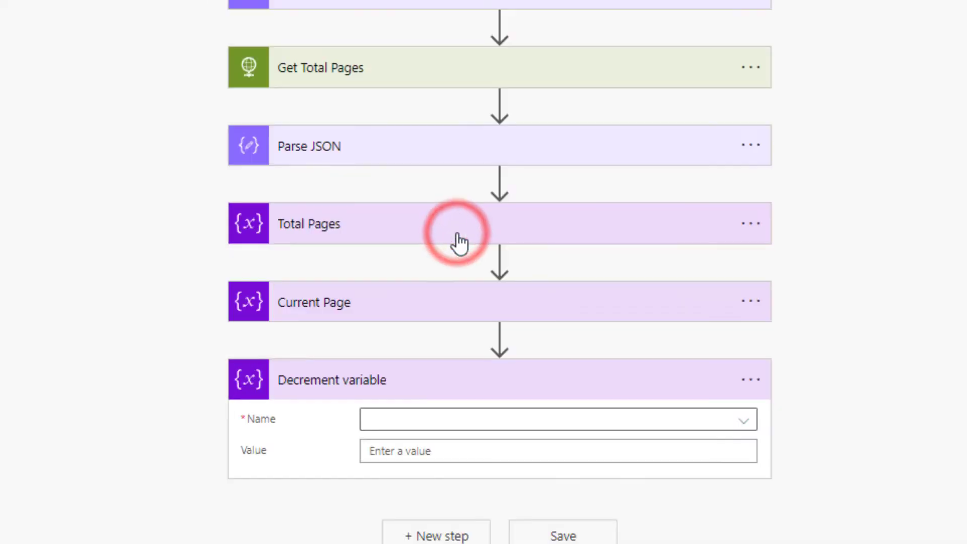
click(457, 419)
click(447, 512)
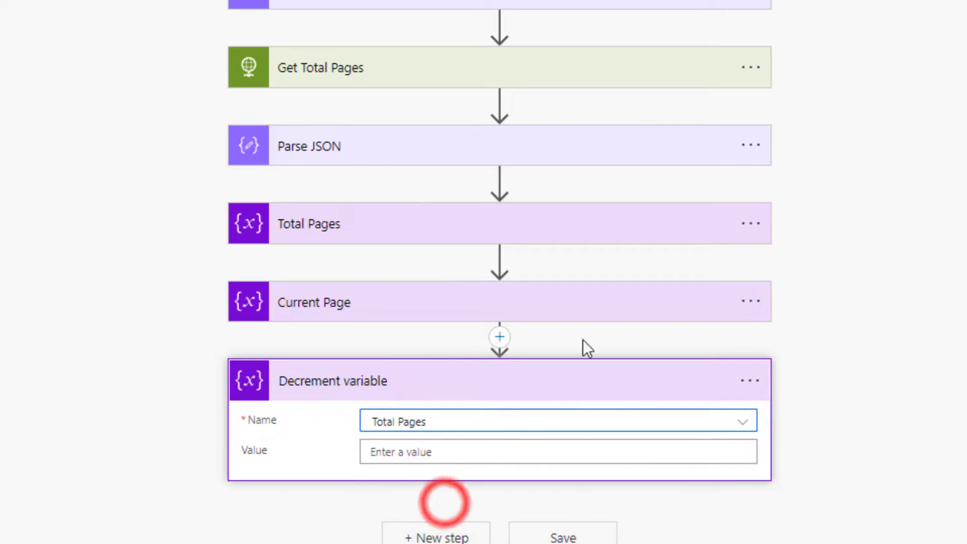
click(507, 453)
text(1)
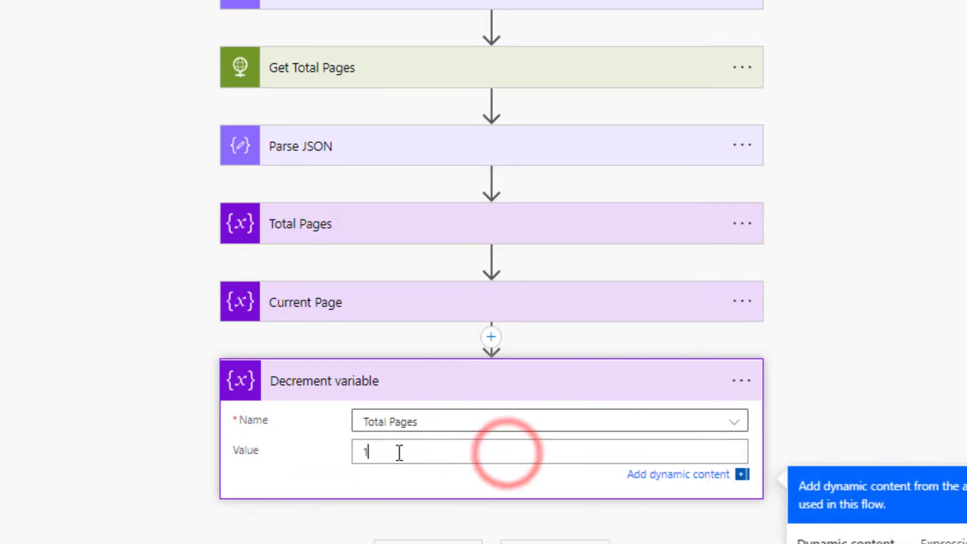
click(322, 441)
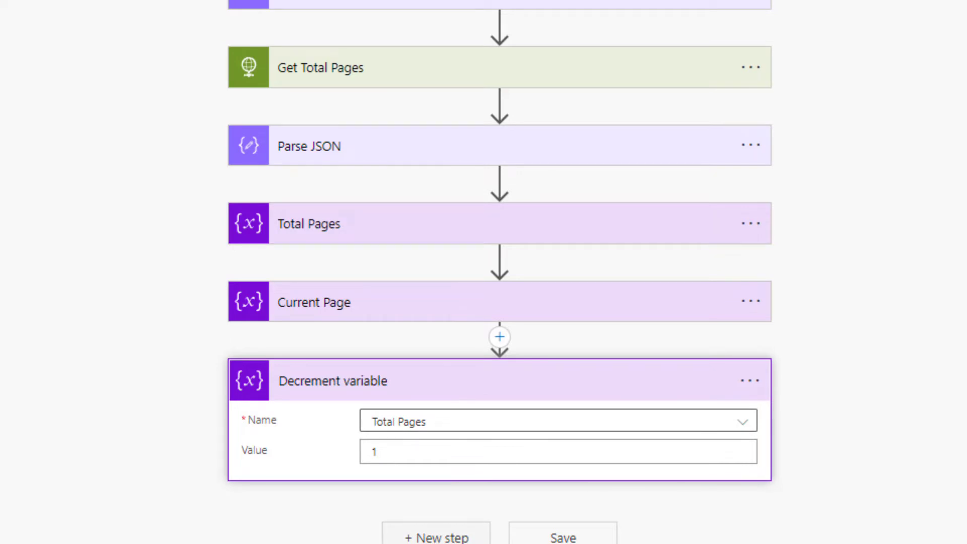
Step: Add String variable initializations for CustomerName and ProductName
click(425, 537)
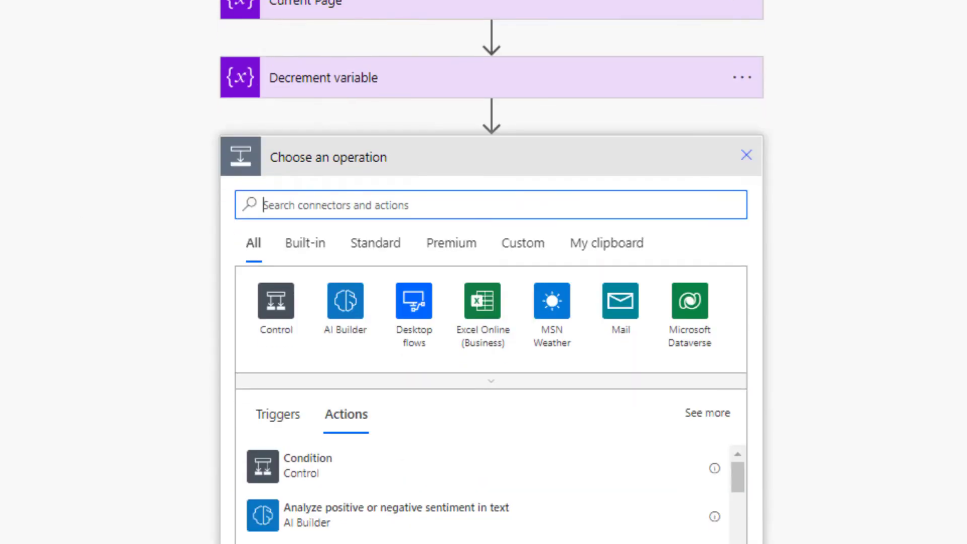
text(var)
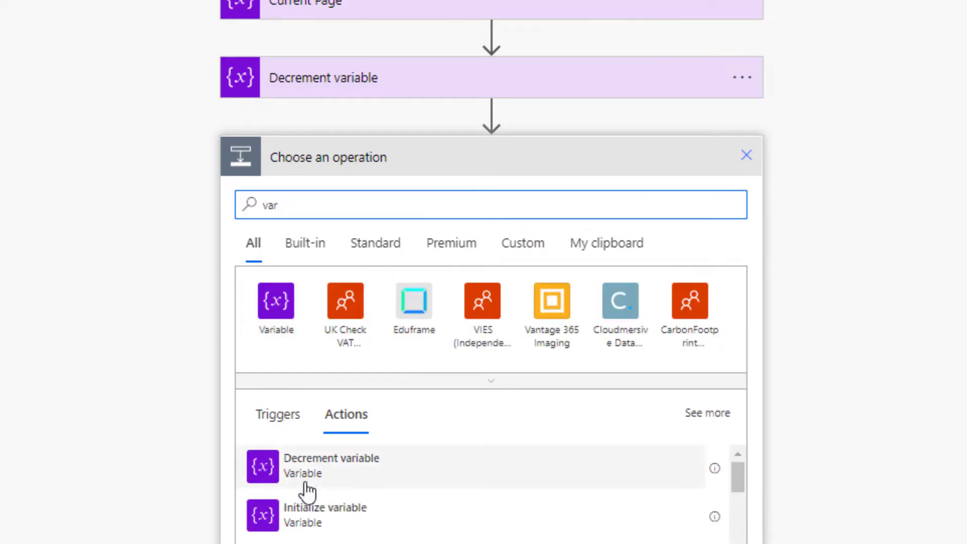
scroll(426, 458, down, 1)
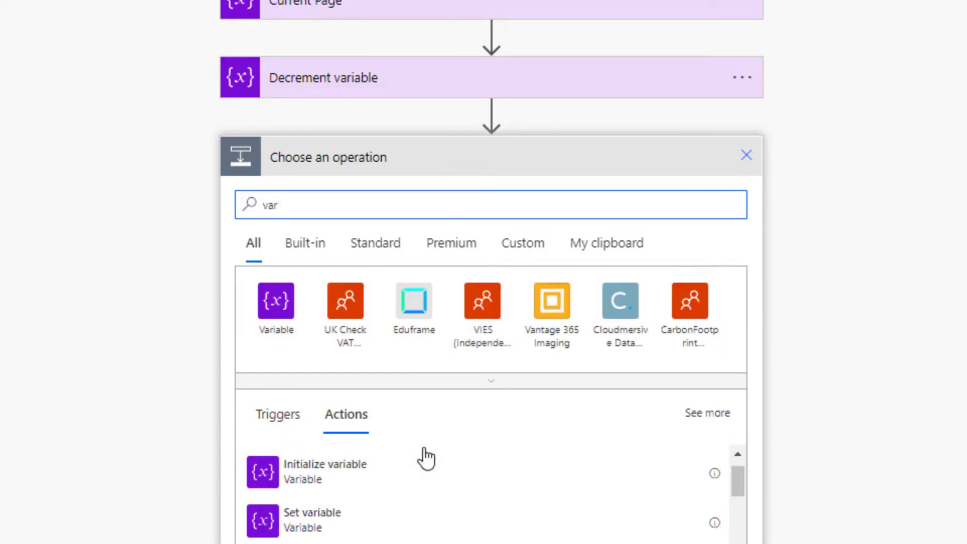
click(402, 476)
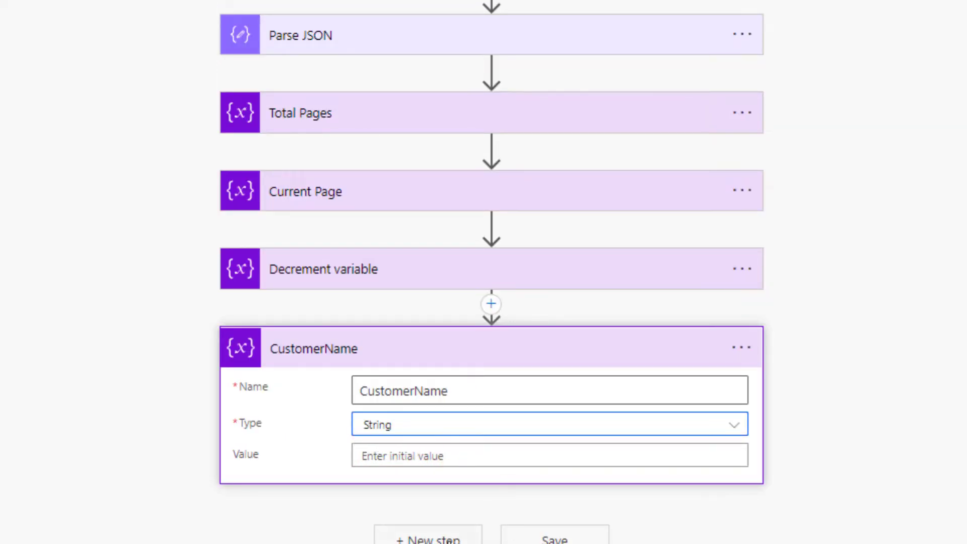
click(443, 539)
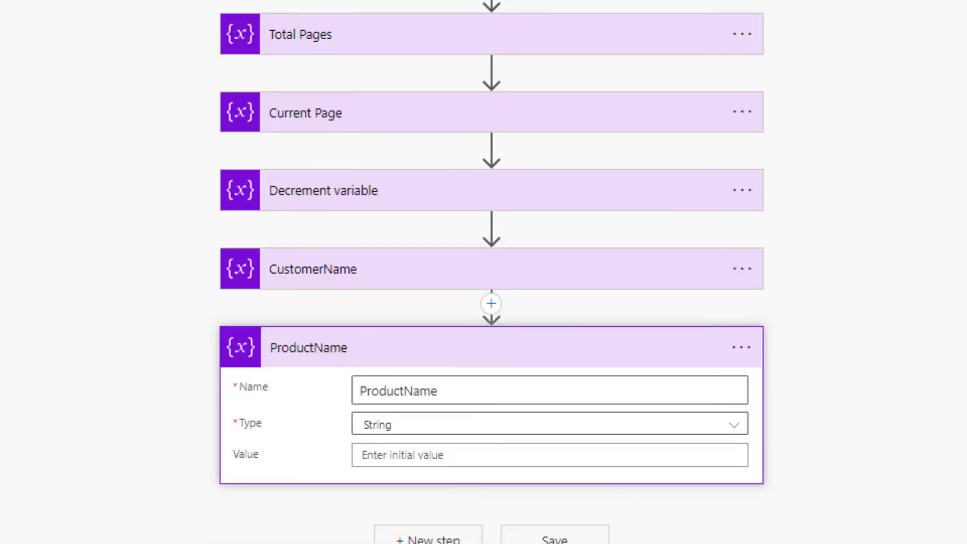
click(418, 537)
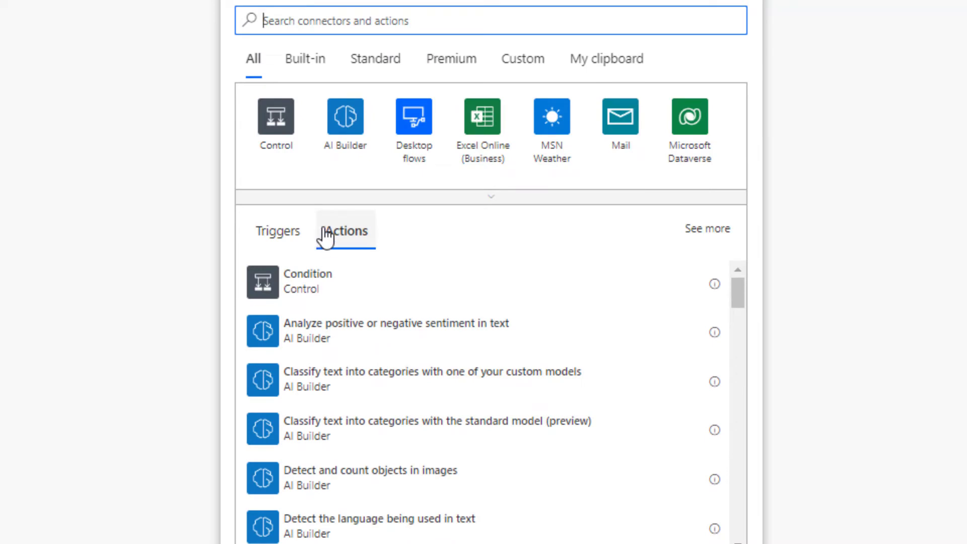
Step: Add a Do until loop with Current Page on the condition's left side
click(276, 118)
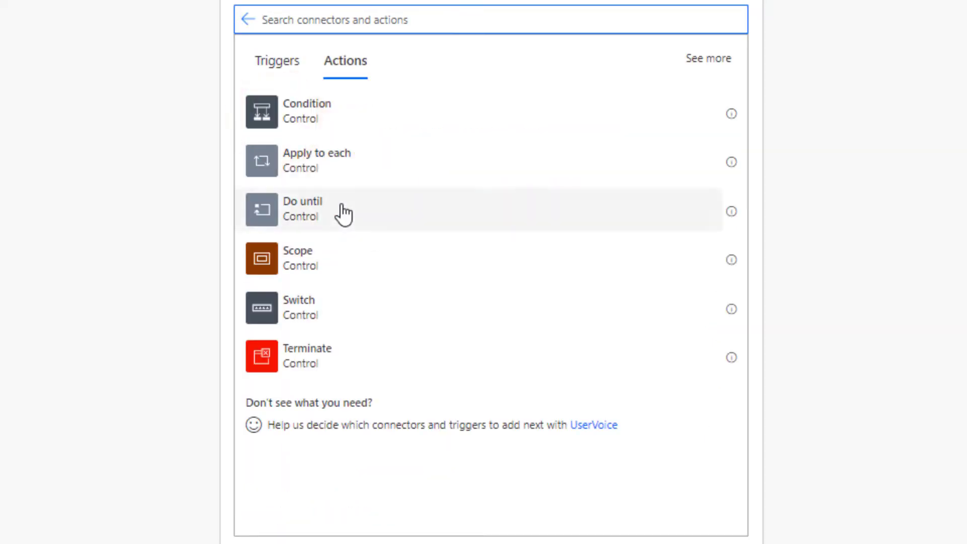
click(293, 208)
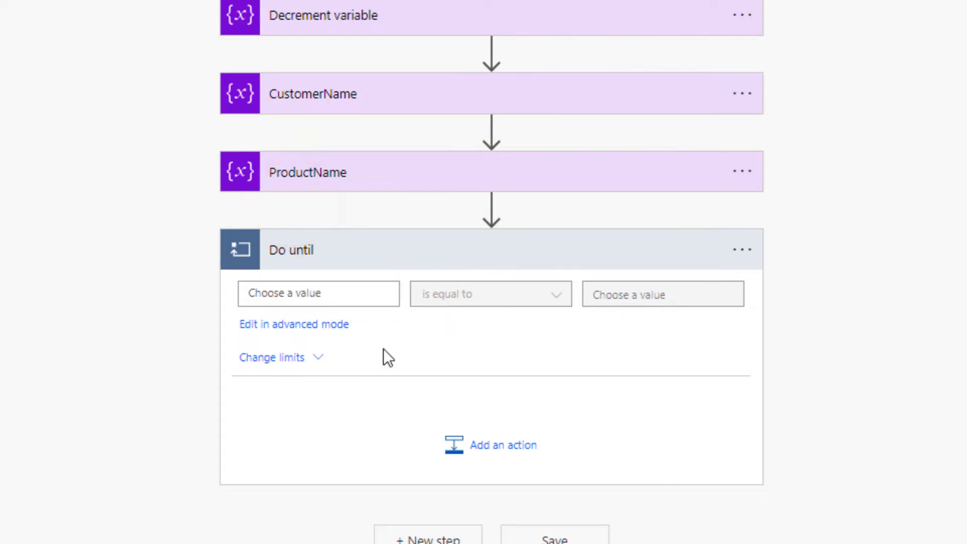
click(360, 293)
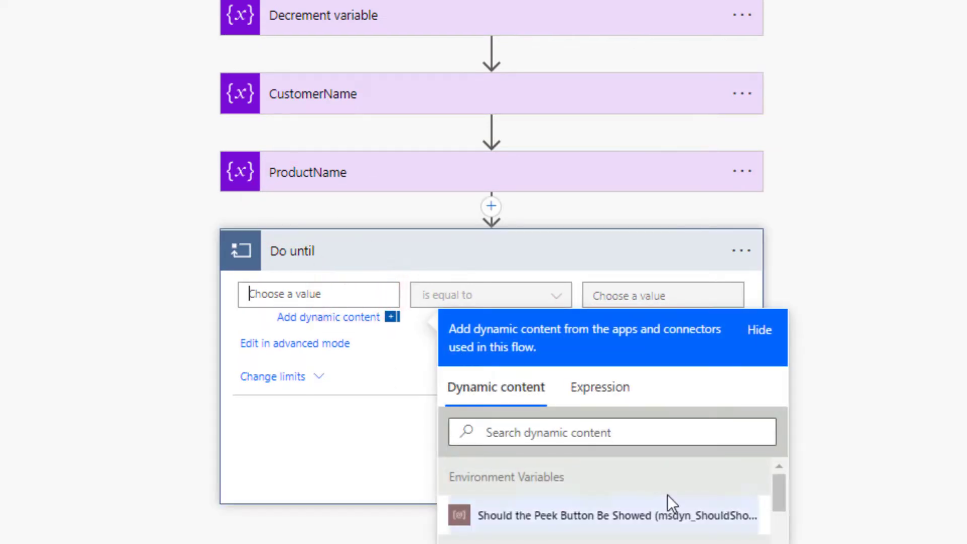
scroll(670, 478, down, 3)
scroll(599, 524, down, 3)
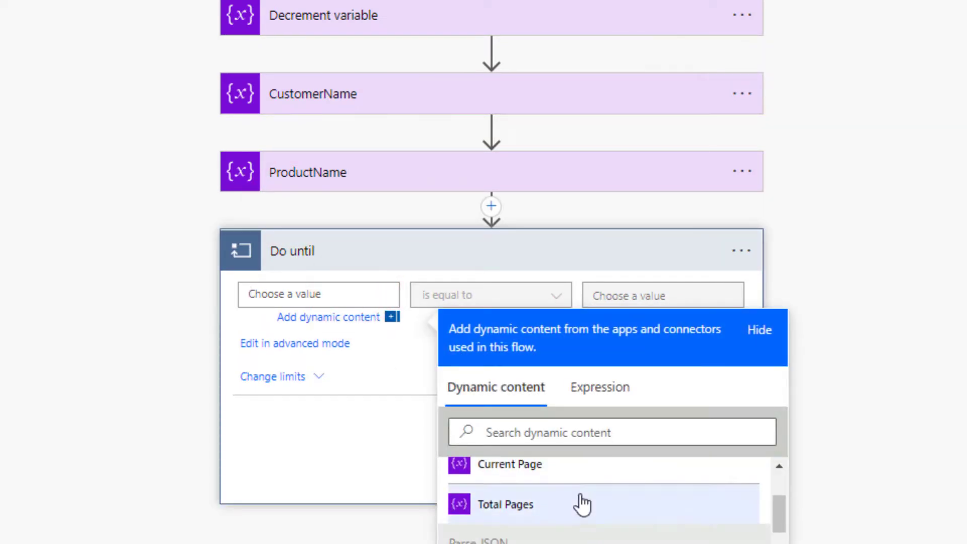
click(570, 470)
click(370, 375)
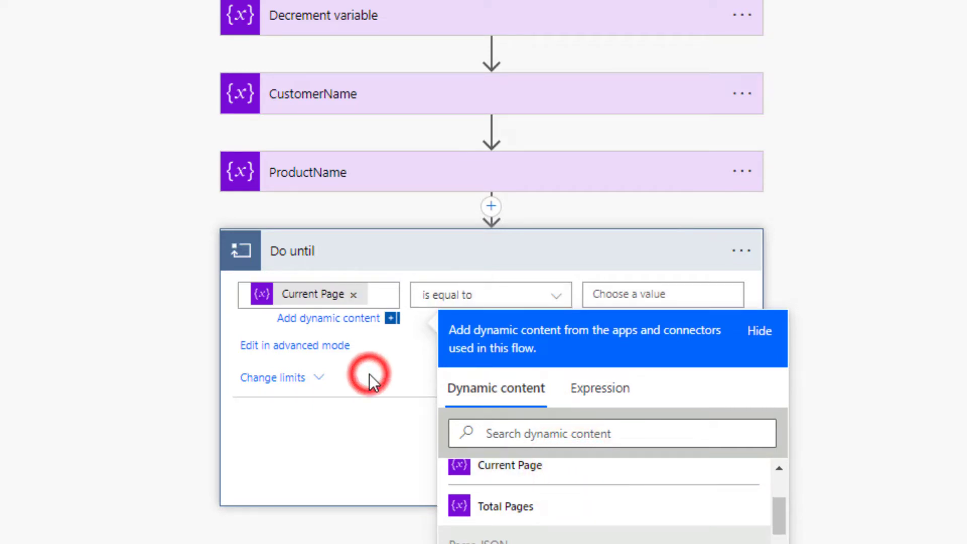
Step: Set the loop condition to 'is greater than' with value 0
click(470, 294)
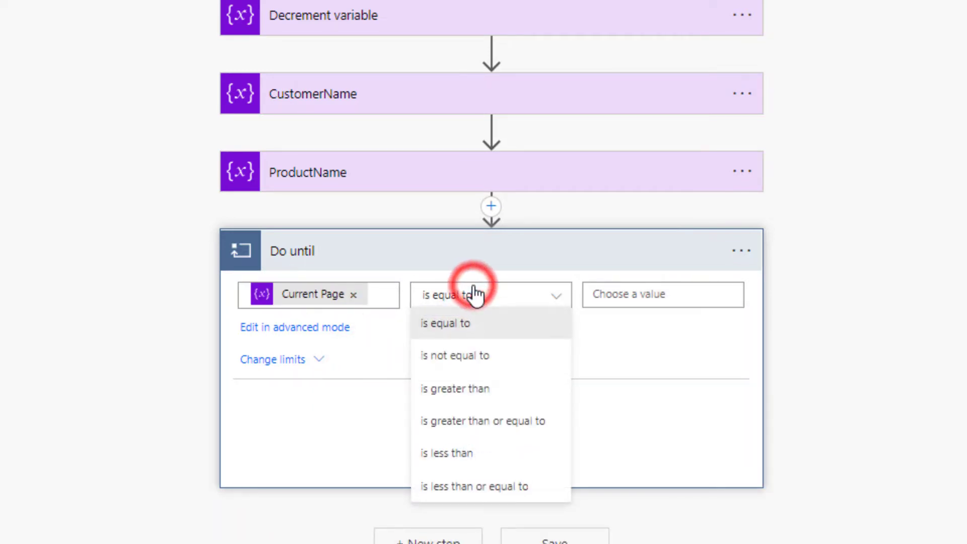
click(482, 390)
click(615, 297)
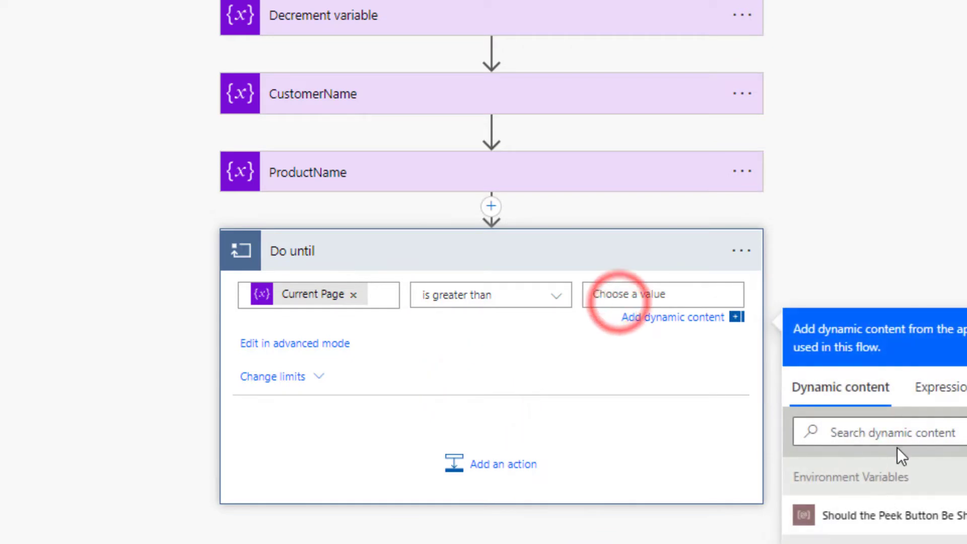
scroll(902, 456, down, 5)
click(904, 480)
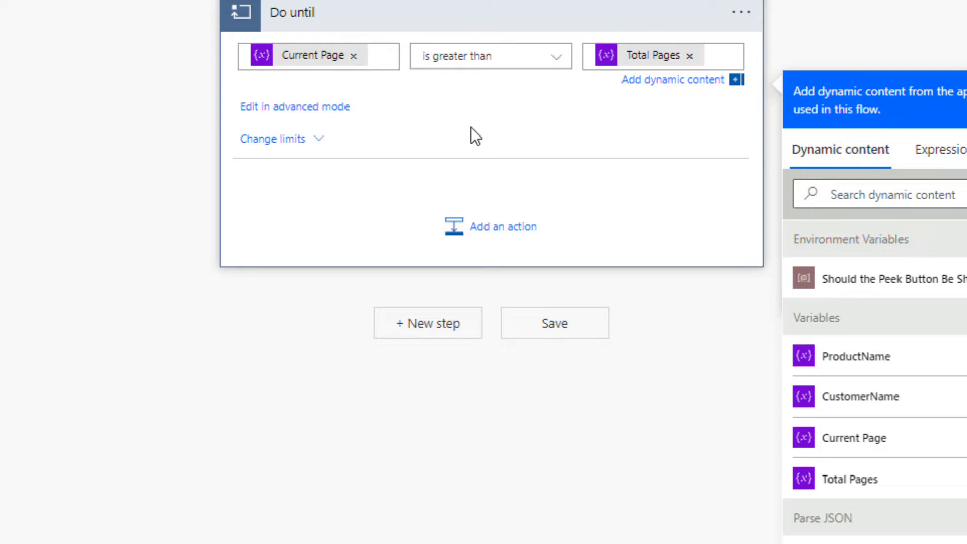
click(690, 56)
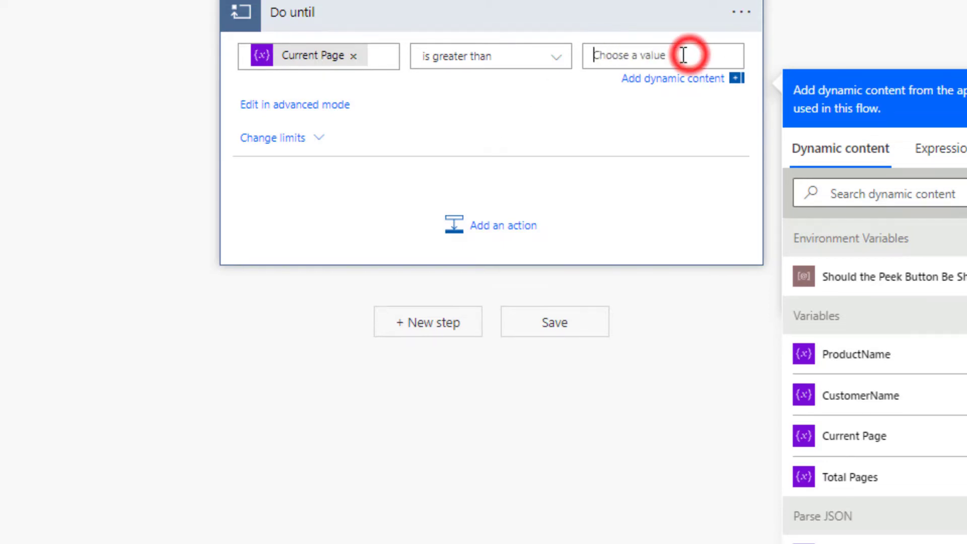
text(0)
click(458, 149)
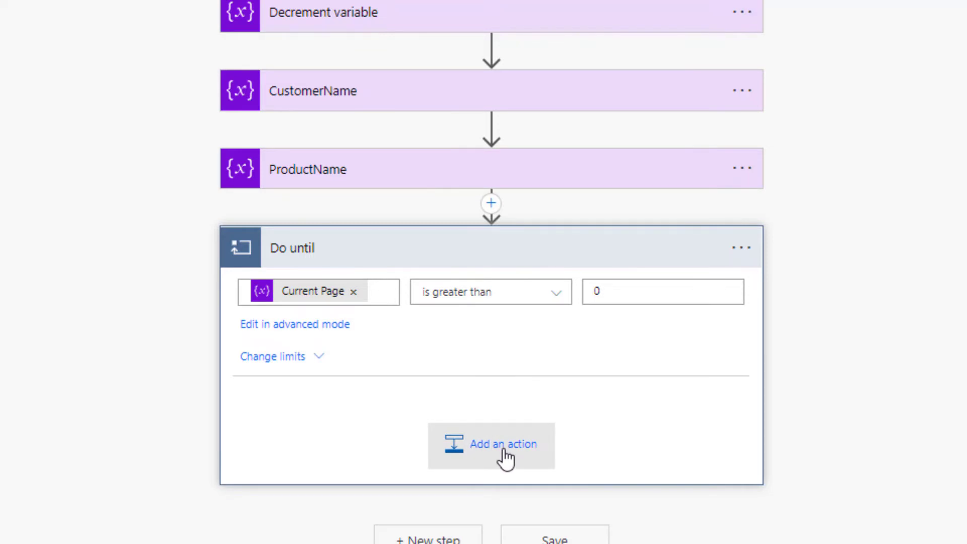
Step: Copy Get Total Pages into the Do until loop and rename it 'Get Subscriptions'
click(503, 455)
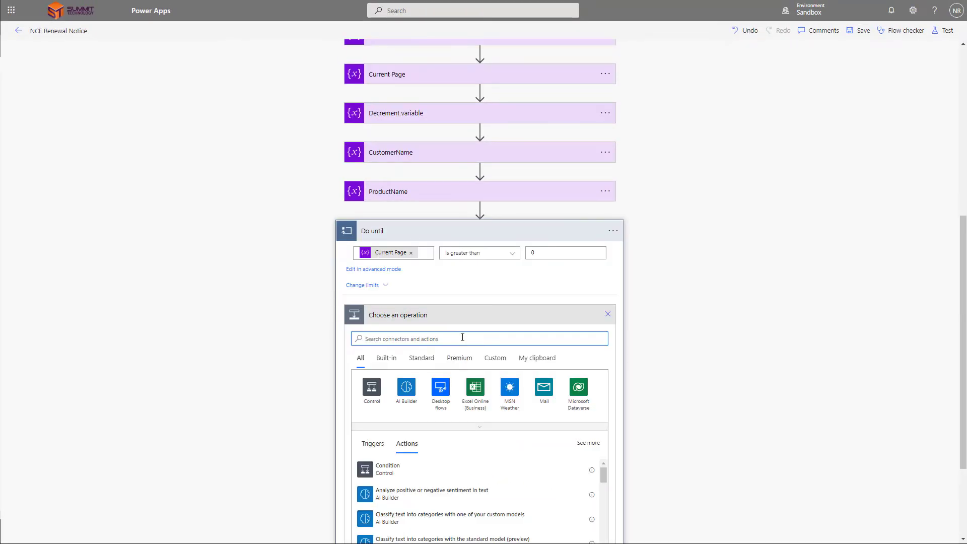
scroll(462, 336, up, 5)
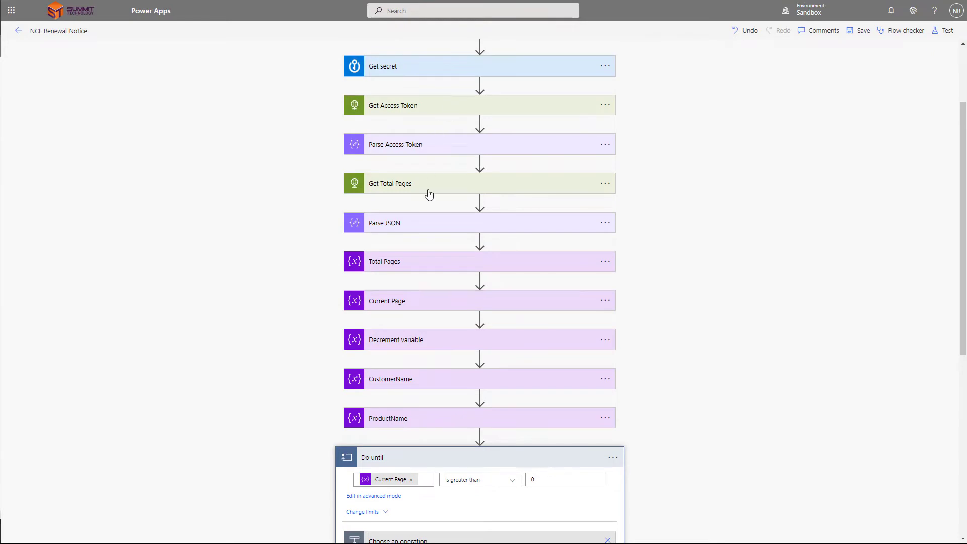
click(605, 183)
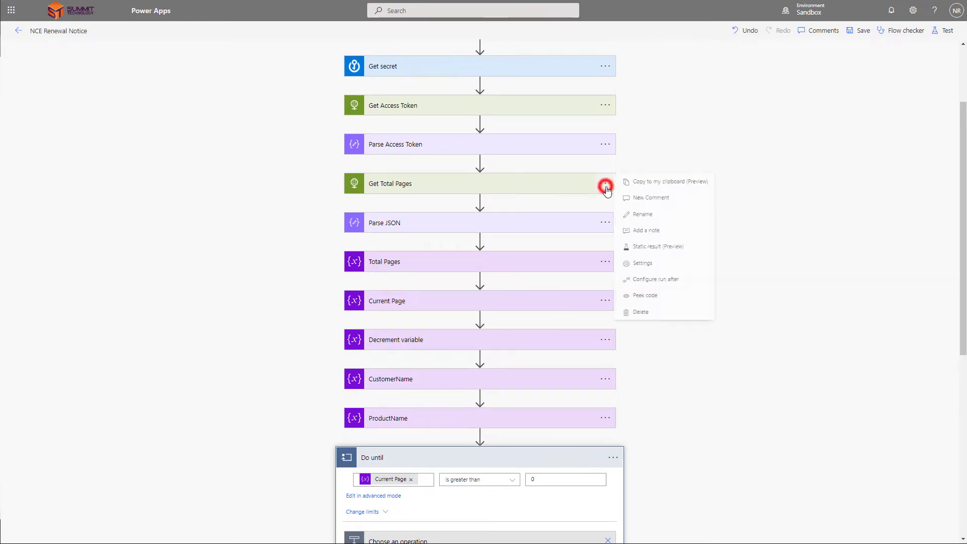
click(665, 183)
scroll(561, 361, down, 5)
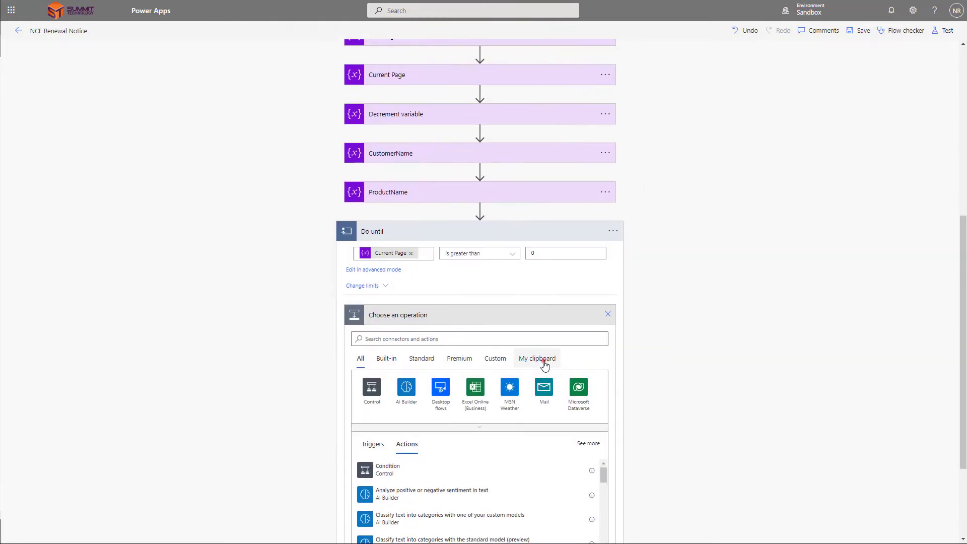
click(538, 358)
click(468, 467)
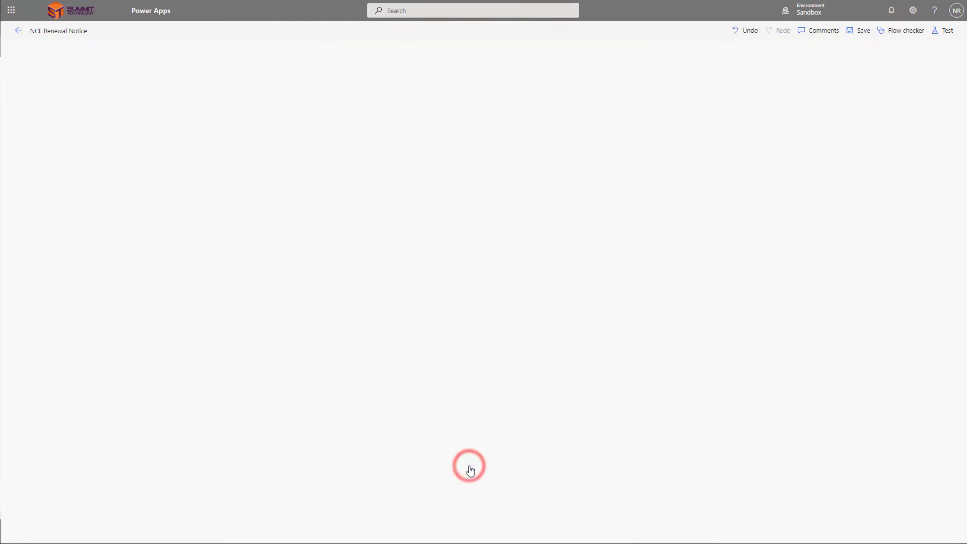
click(604, 435)
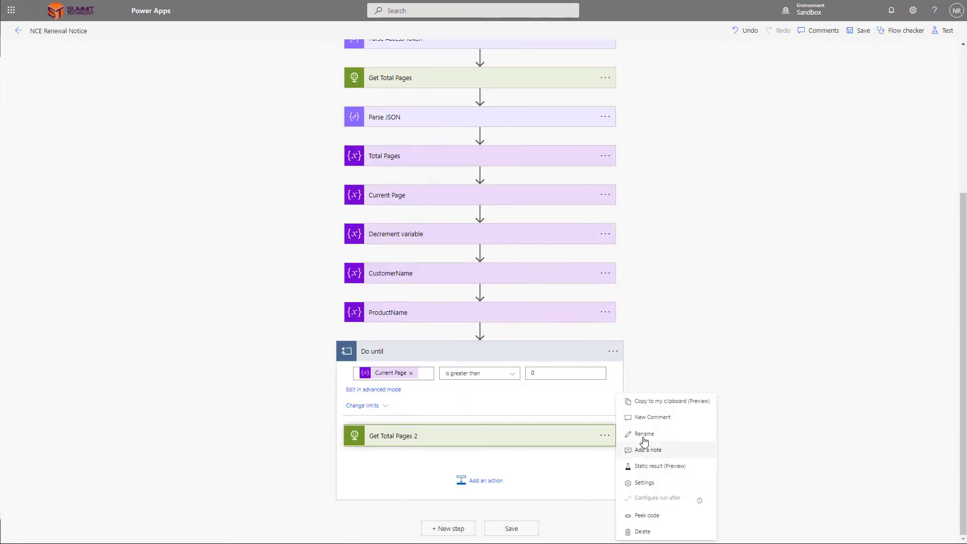
click(641, 434)
text(Get Subs)
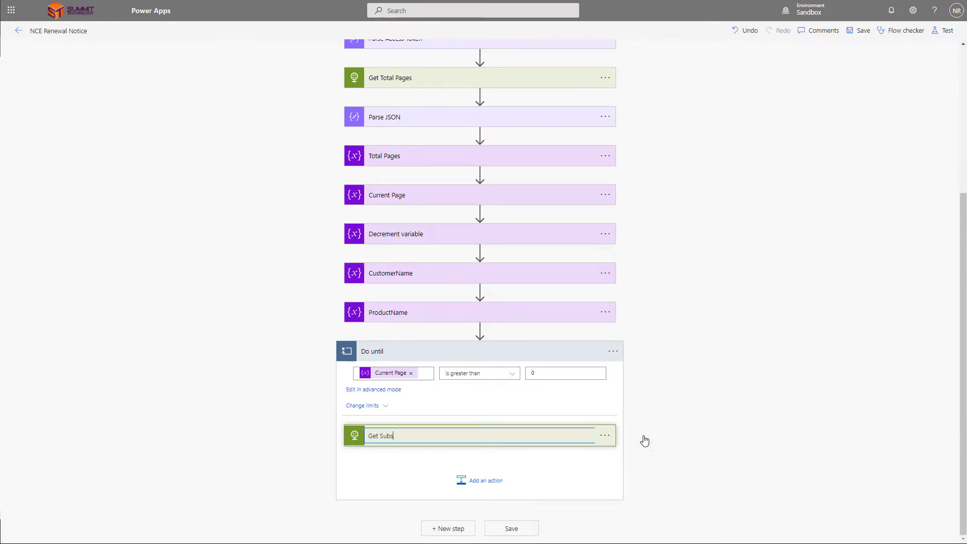
text(criptions)
Step: Rename the Do until loop to 'Loop Through Subscriptions'
click(613, 351)
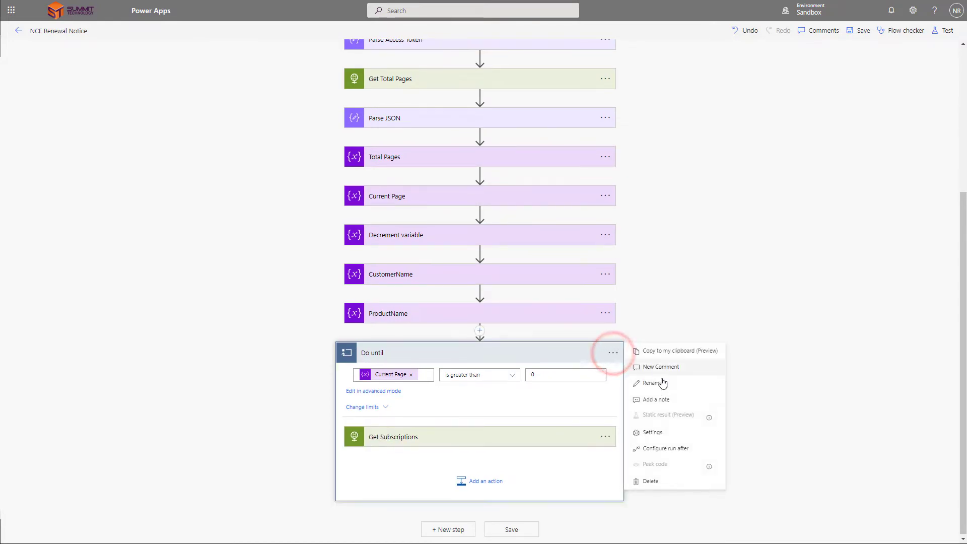
click(661, 382)
text(Loop)
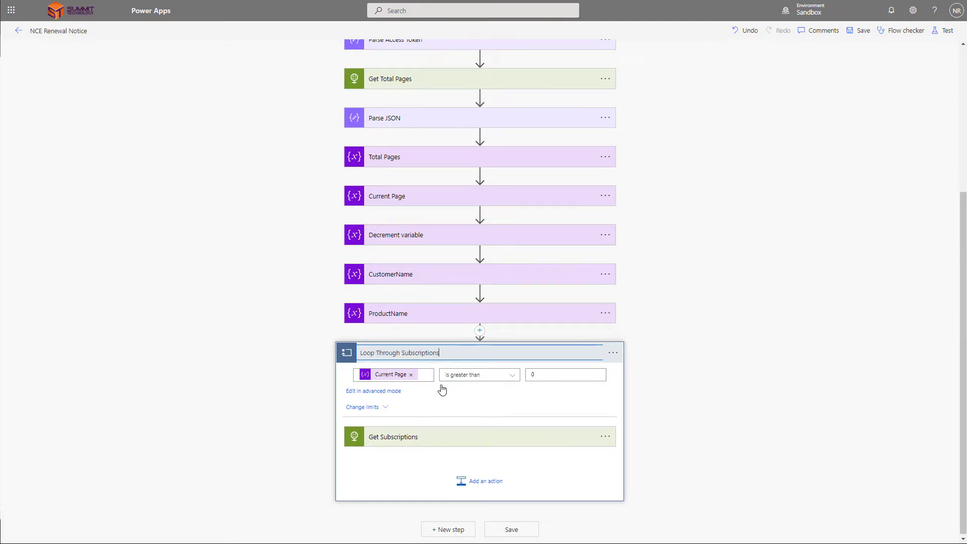
key(Return)
click(480, 479)
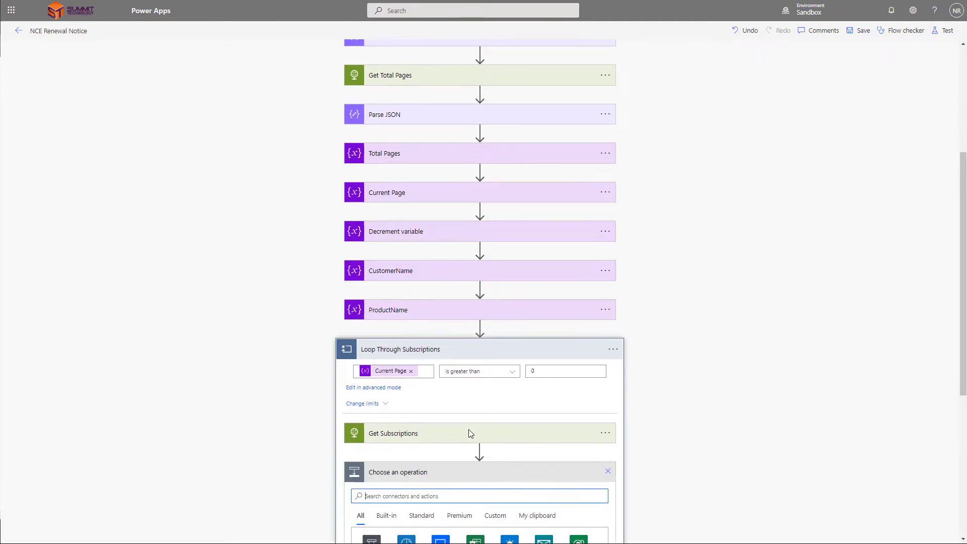
scroll(470, 433, down, 3)
text(parse)
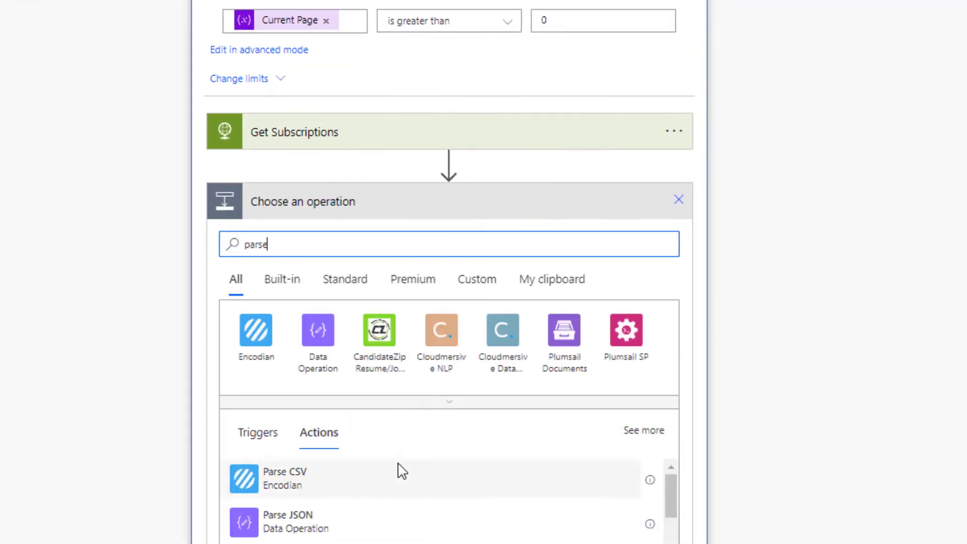
Step: Add Parse JSON 2 inside the loop, parsing the Get Subscriptions Body
click(365, 513)
click(429, 237)
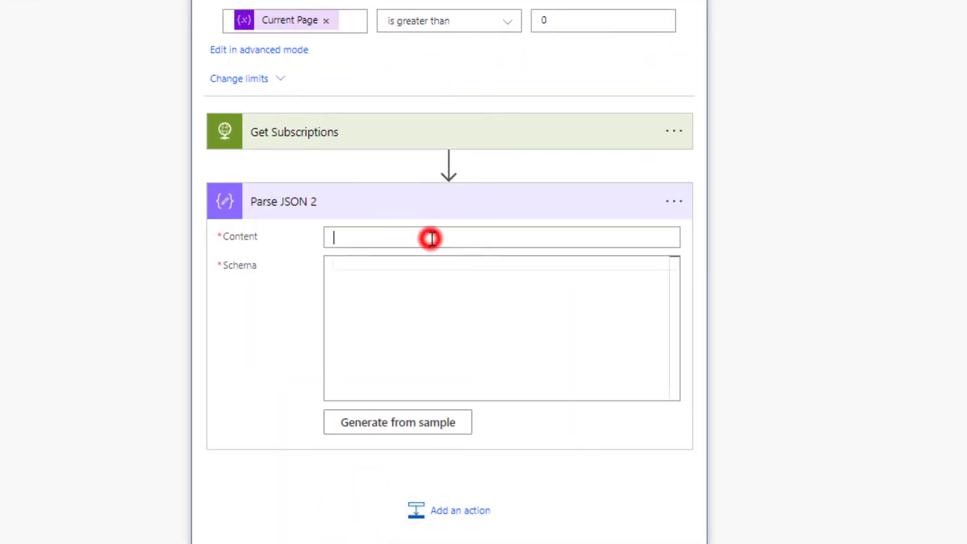
scroll(664, 292, down, 2)
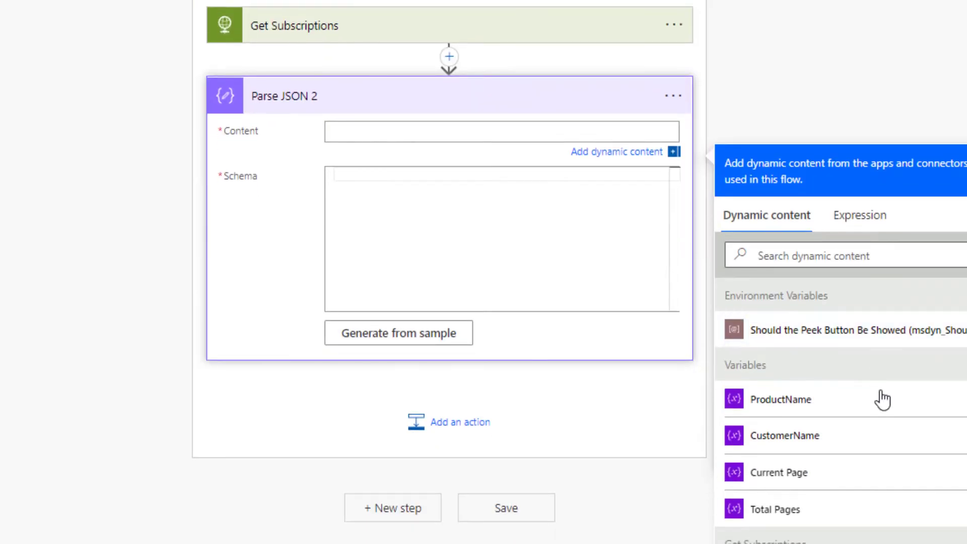
scroll(881, 397, down, 5)
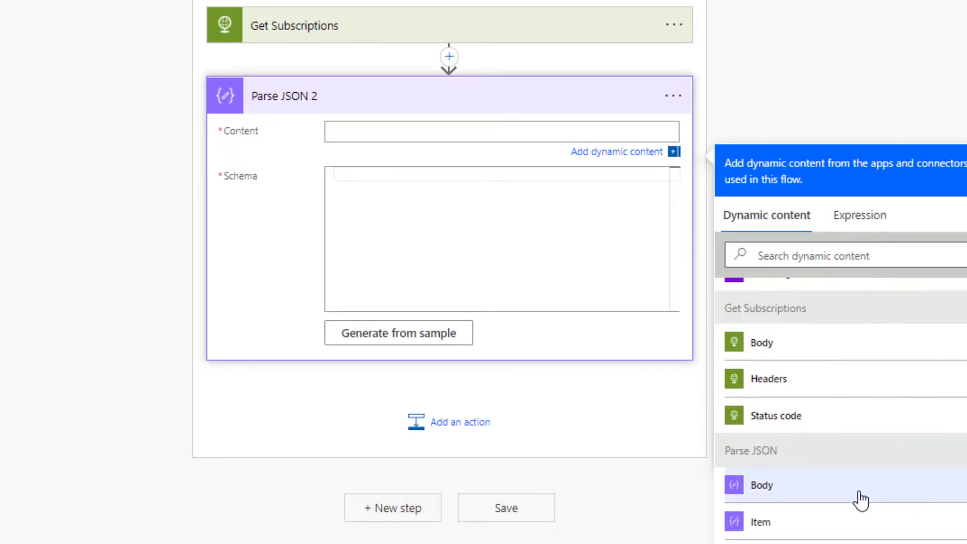
scroll(824, 490, down, 2)
scroll(824, 488, up, 3)
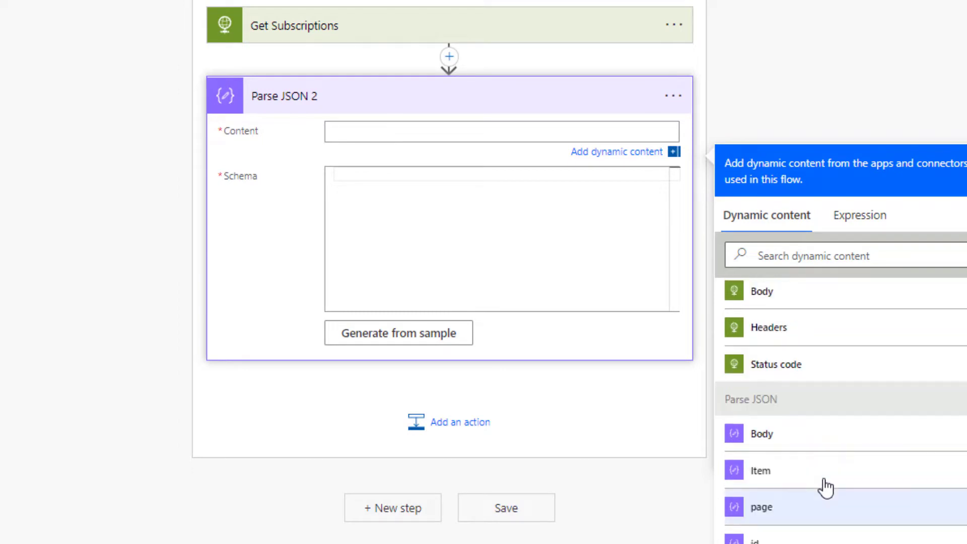
click(810, 390)
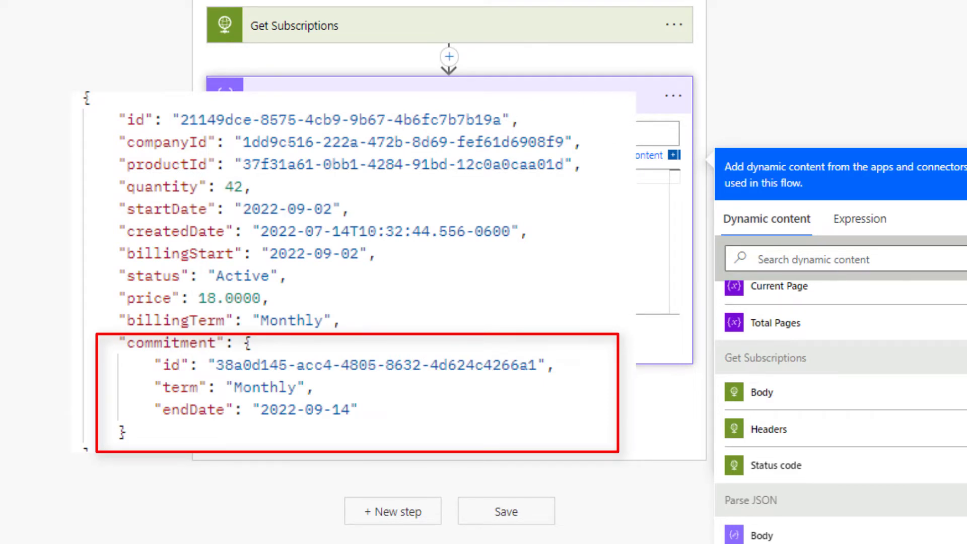
Step: Generate the Parse JSON schema from the pasted sample subscription JSON
click(402, 351)
click(366, 92)
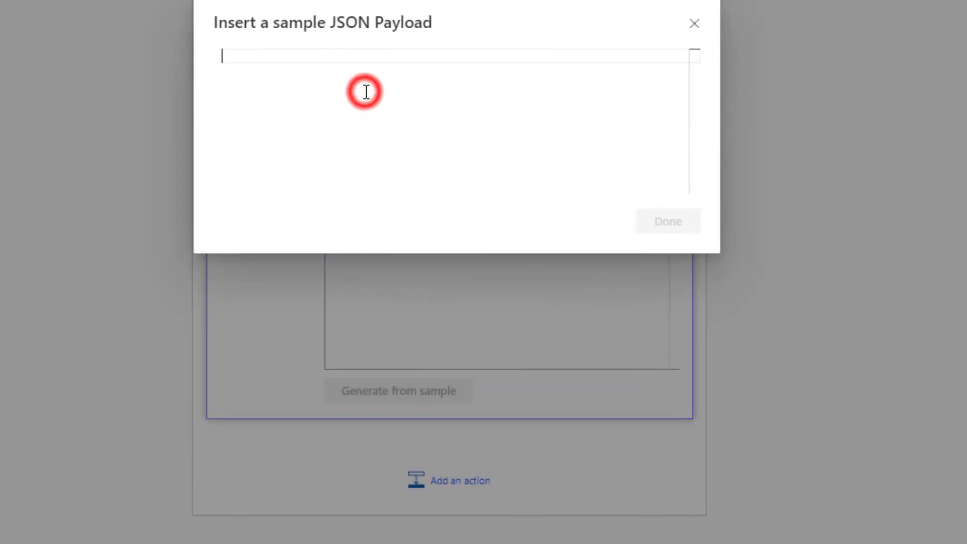
key(ctrl+v)
scroll(386, 190, up, 15)
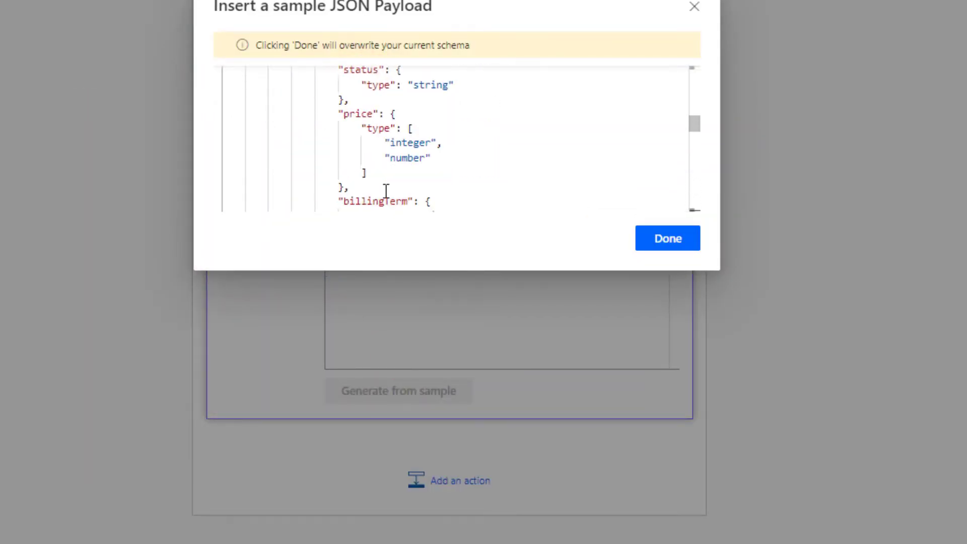
scroll(386, 190, up, 1)
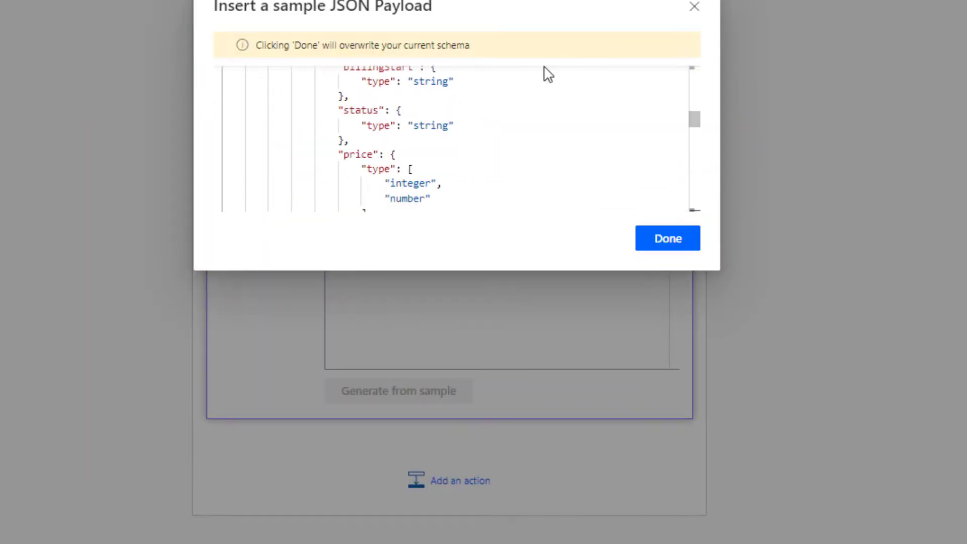
click(697, 6)
click(513, 253)
key(ctrl+v)
Step: Review the generated schema's commitment section and endDate property
scroll(512, 274, up, 3)
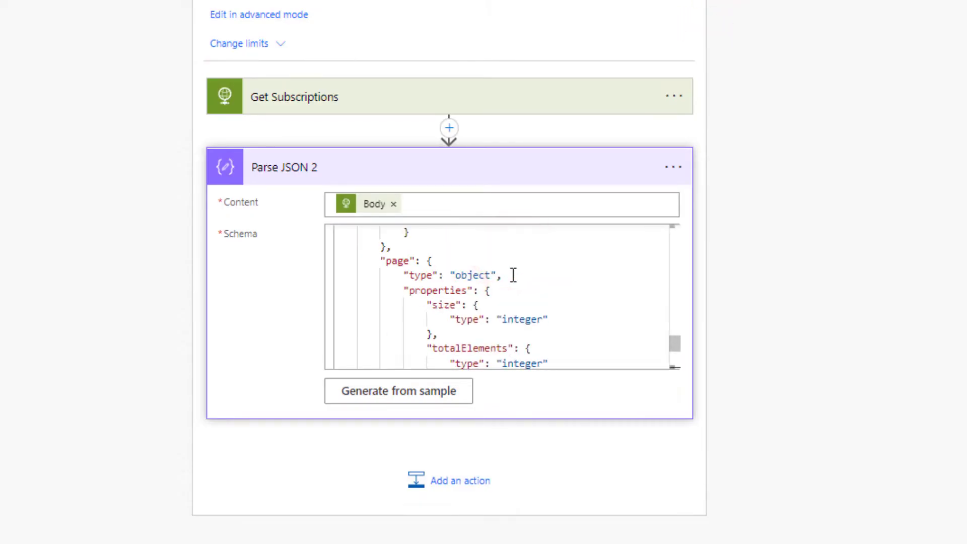
scroll(513, 275, down, 1)
scroll(512, 275, up, 10)
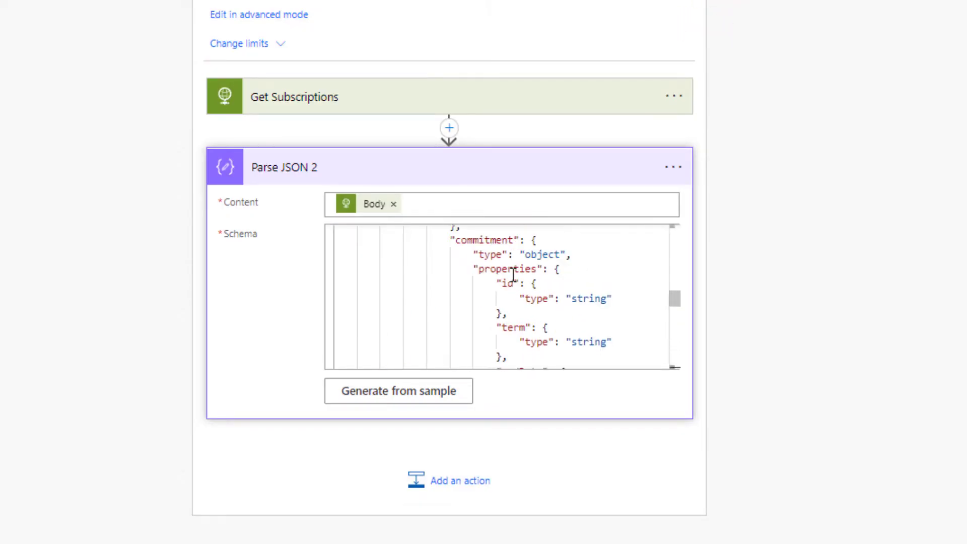
double_click(448, 228)
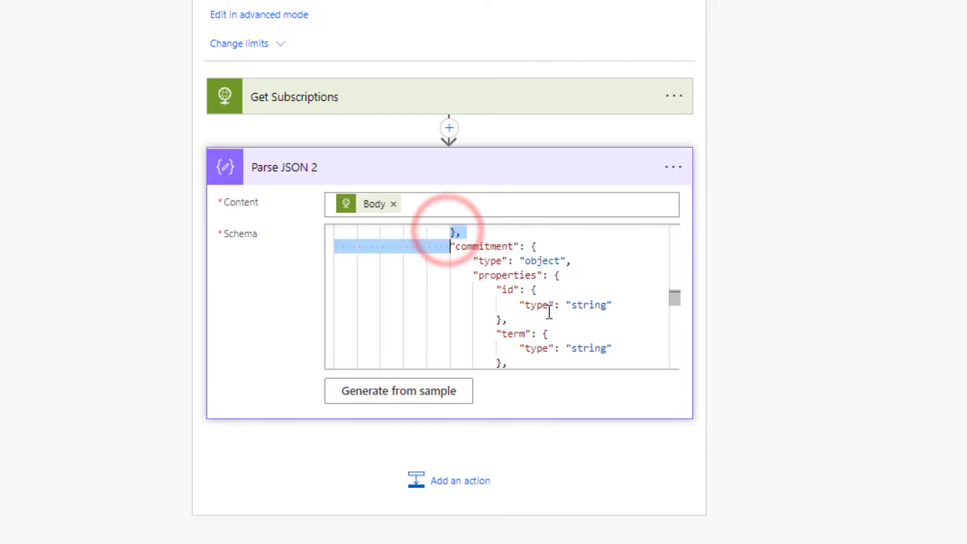
scroll(549, 312, down, 1)
drag(497, 340, 585, 345)
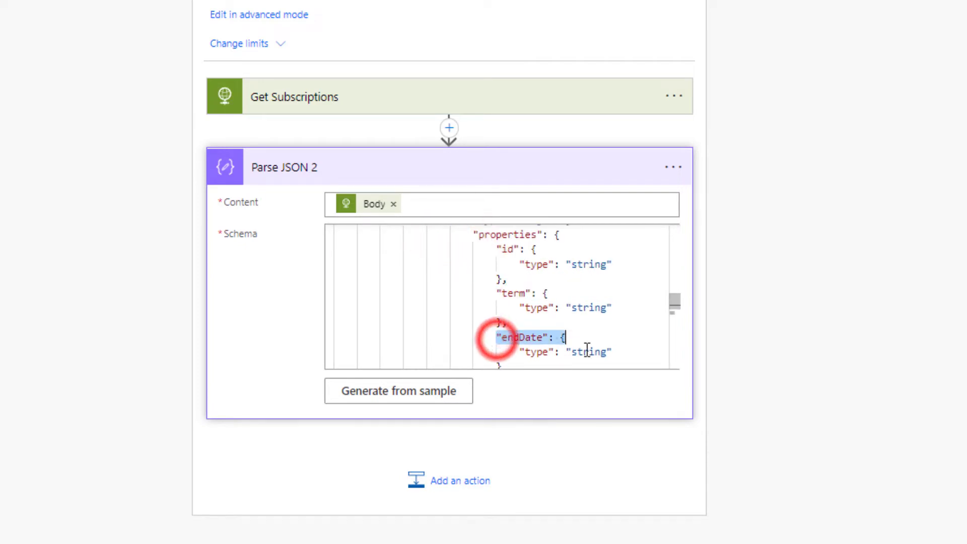
Step: Rename the Parse JSON step to Parse Sub Data and start a new action below it
click(673, 167)
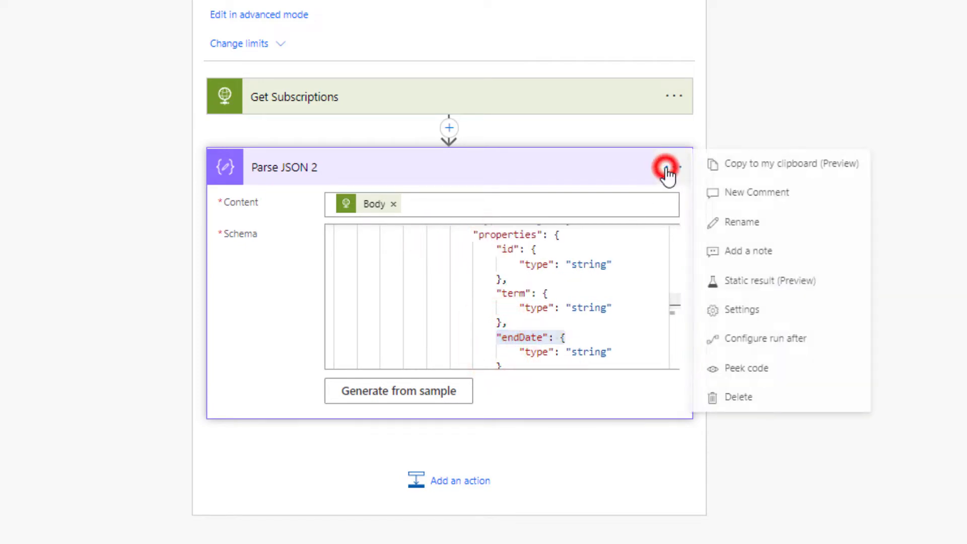
click(721, 220)
text(Par)
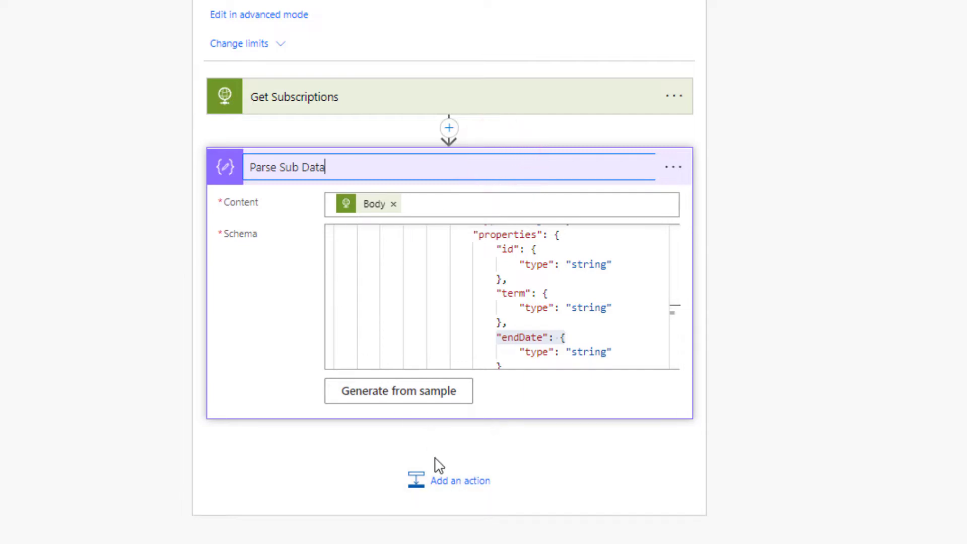
click(443, 495)
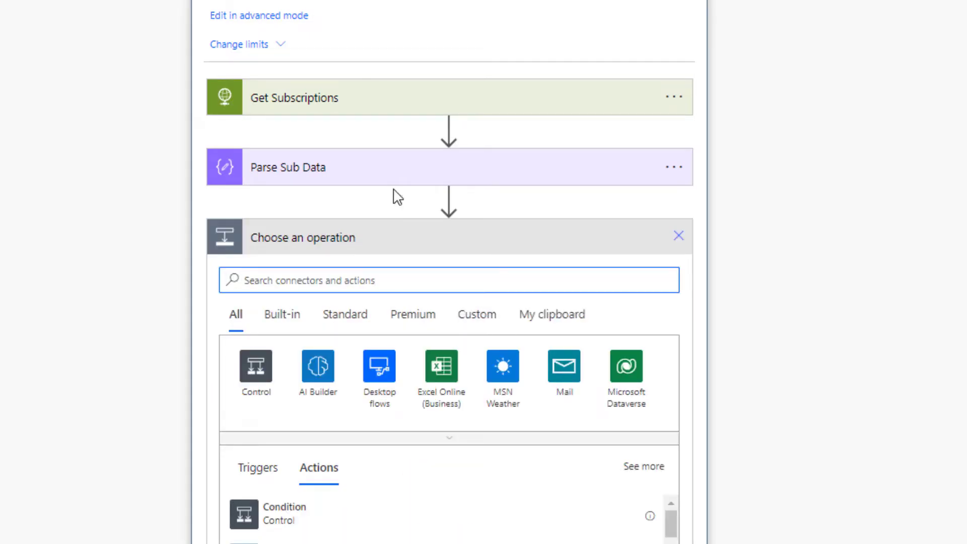
Step: Add an Apply to each loop named LoopSubs over Parse Sub Data's content, with an empty Condition inside
click(259, 367)
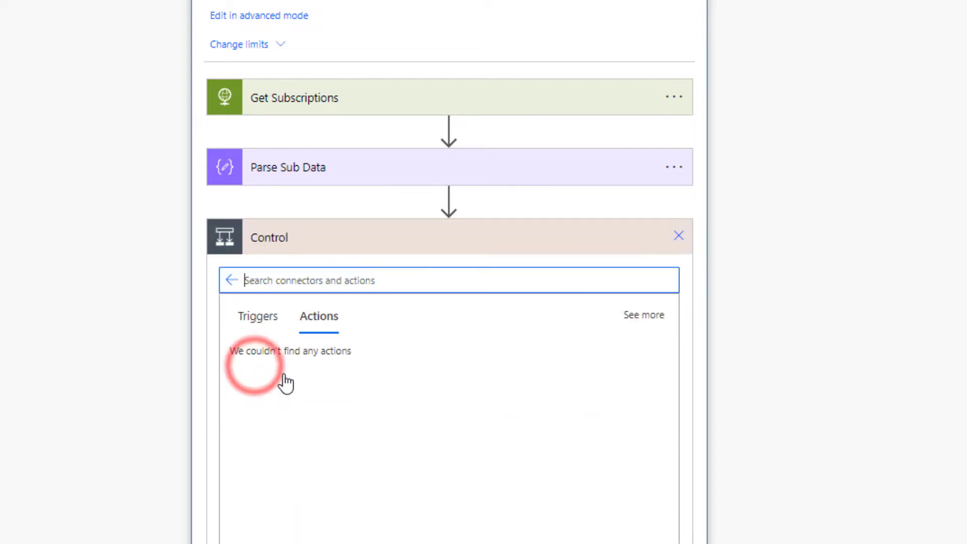
click(314, 409)
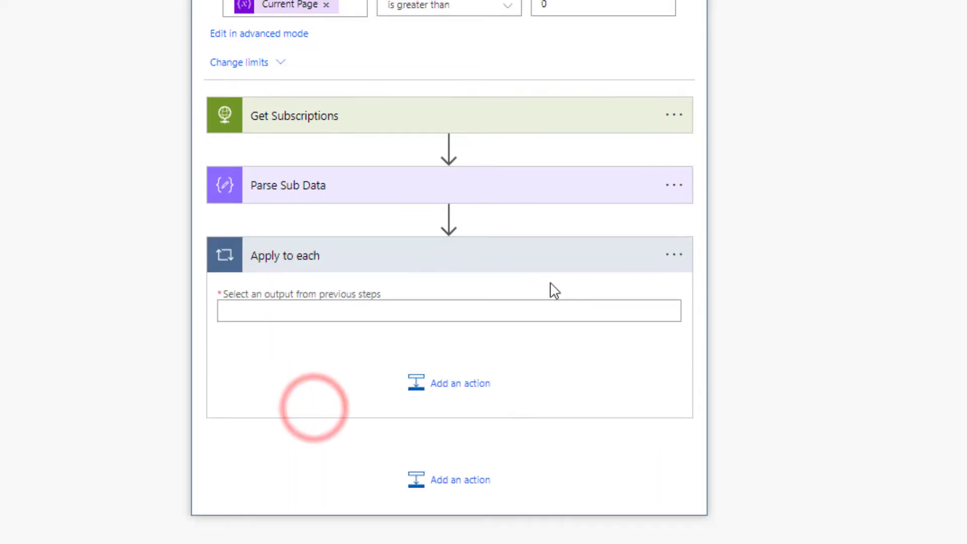
click(674, 255)
click(728, 317)
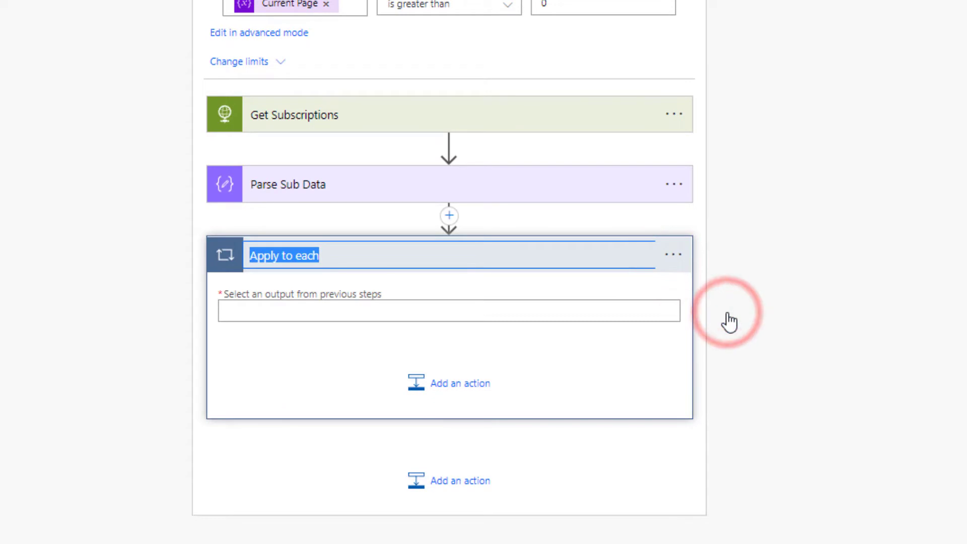
text(LoopSubs)
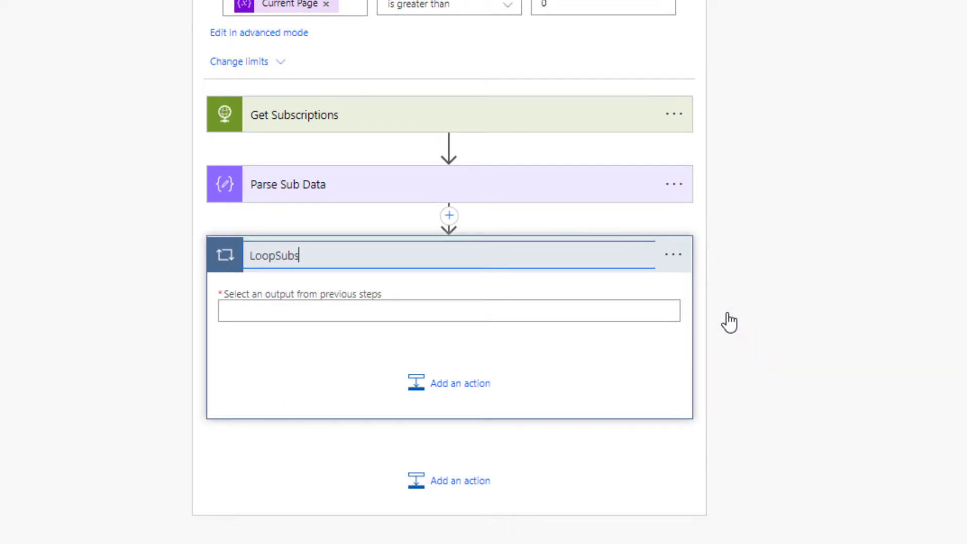
click(410, 318)
click(837, 262)
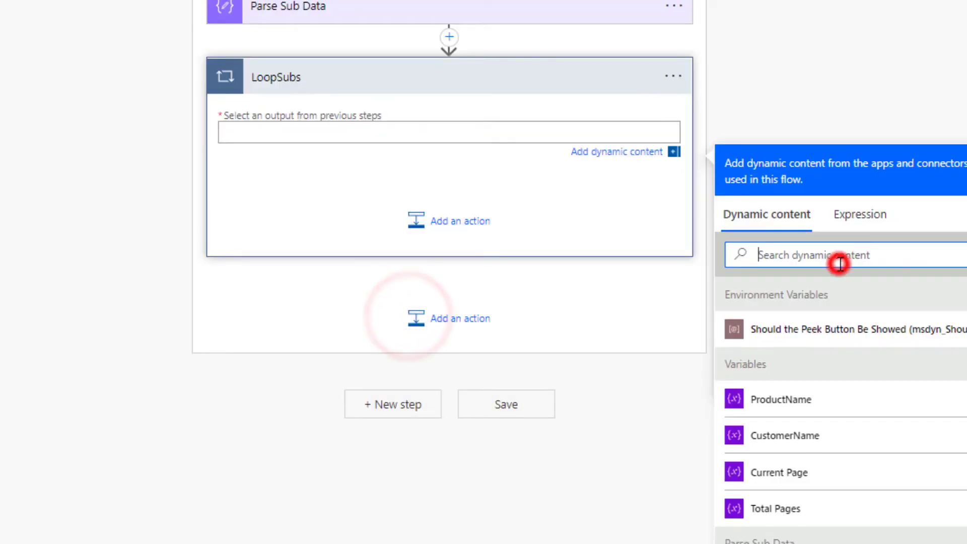
text(cotent)
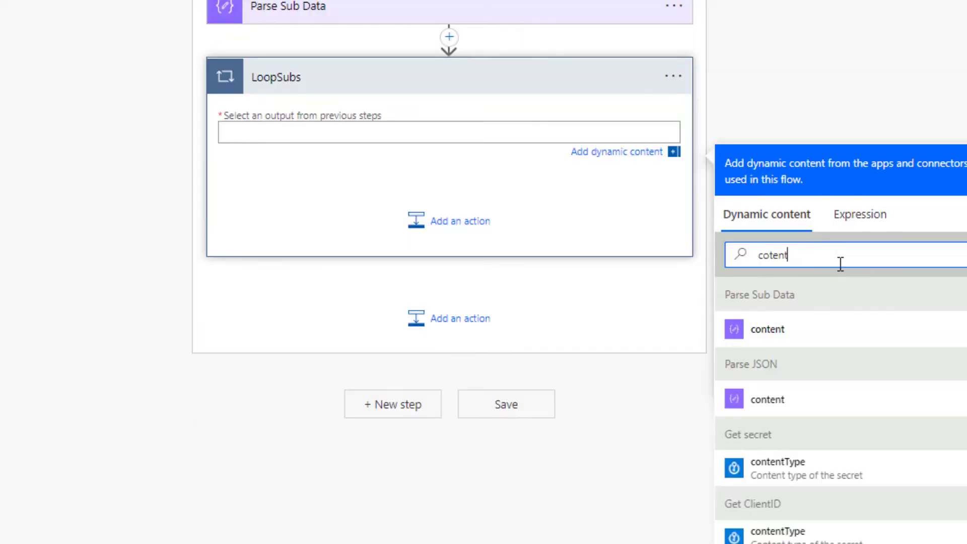
click(810, 334)
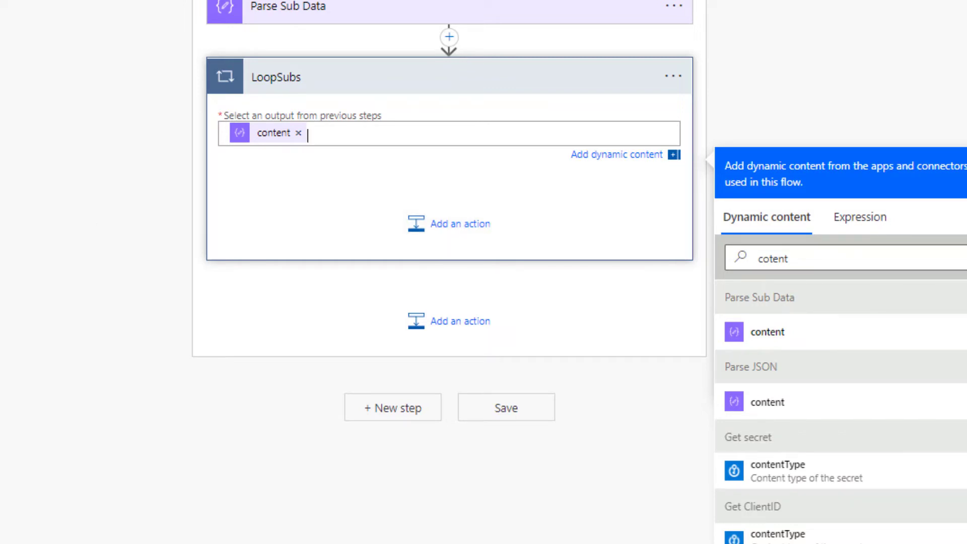
click(434, 226)
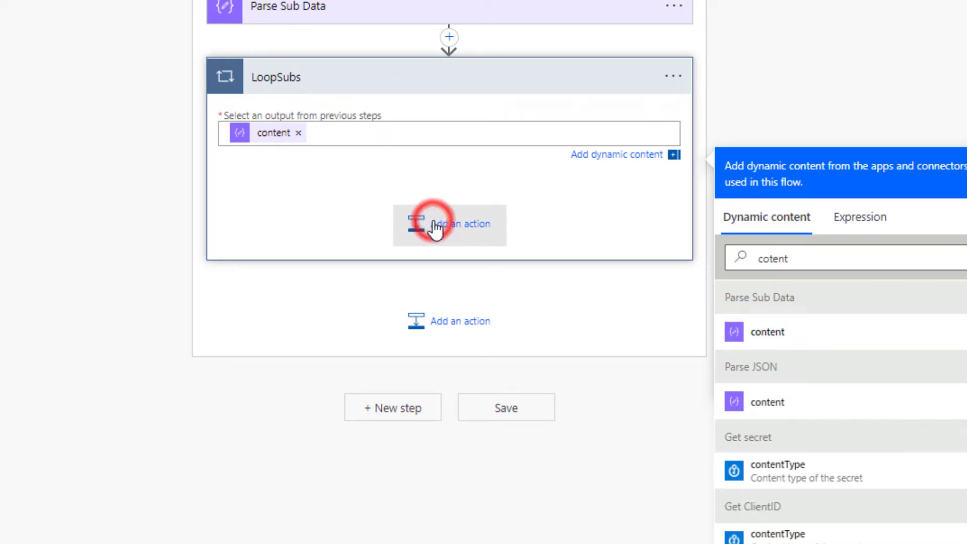
click(260, 457)
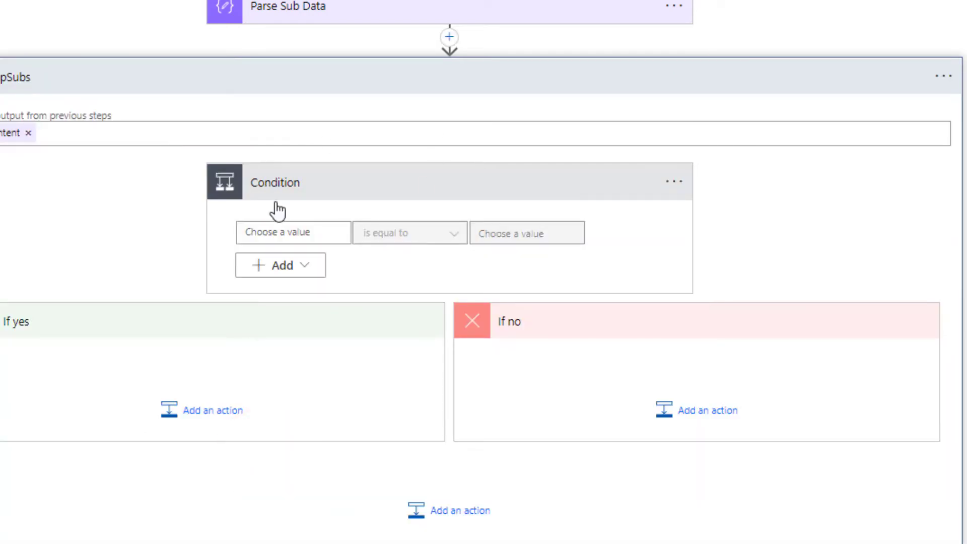
Step: Set the condition's left value to the subscription's endDate
click(298, 233)
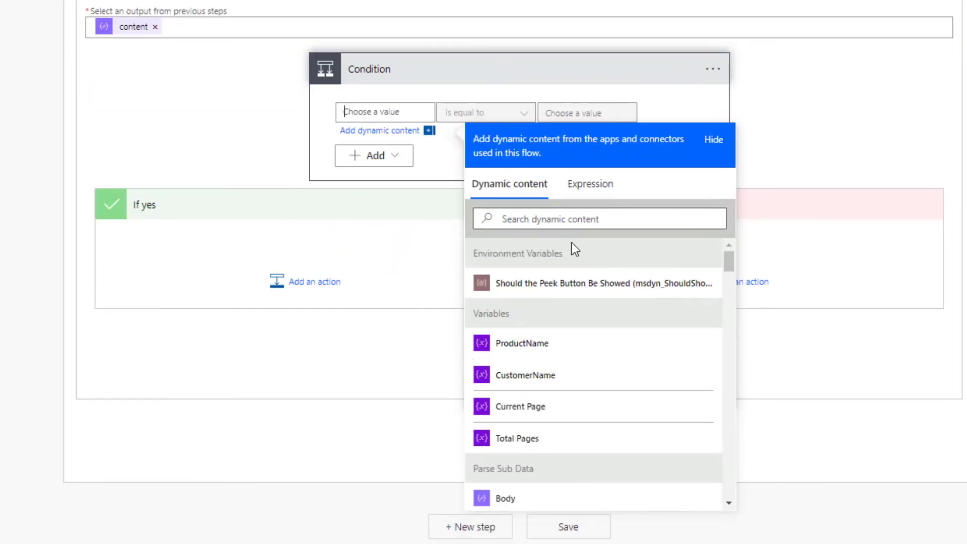
click(562, 217)
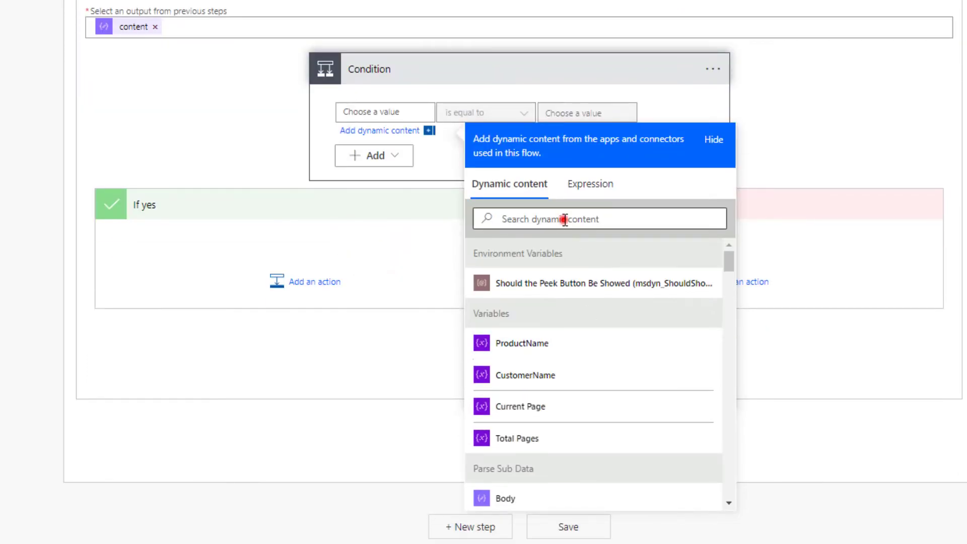
text(end)
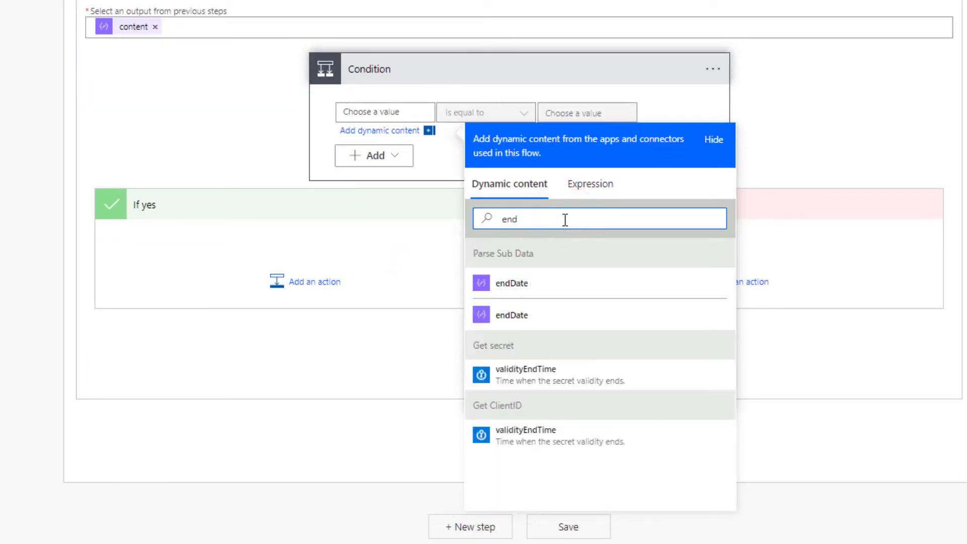
click(528, 298)
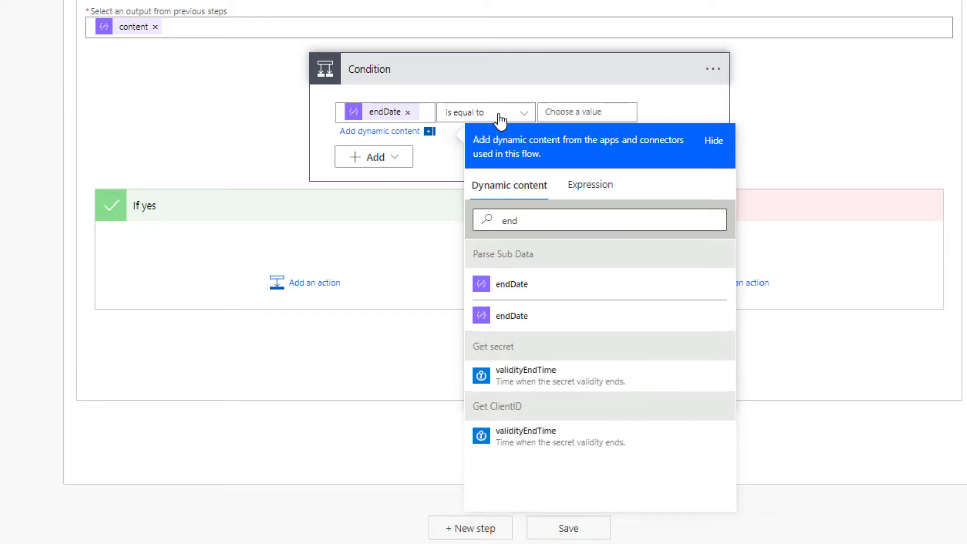
Step: Set the right value to Get Date's Outputs, keeping 'is equal to'
click(578, 112)
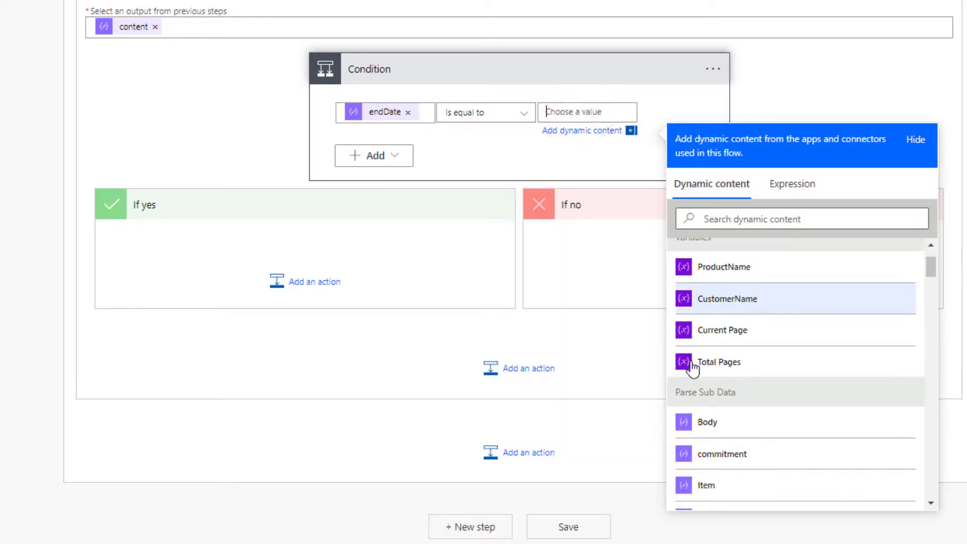
scroll(758, 256, down, 1)
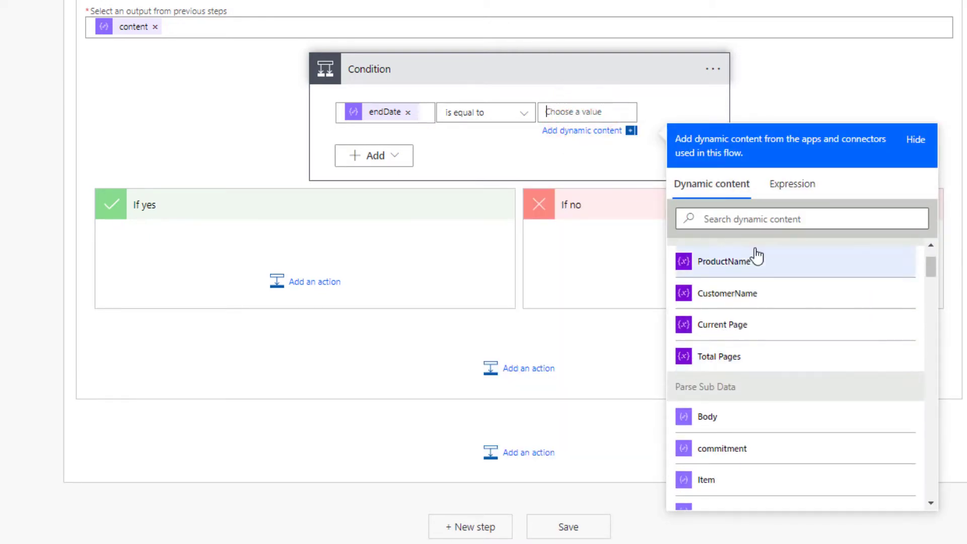
click(696, 219)
text(Gen)
key(BackSpace)
key(BackSpace)
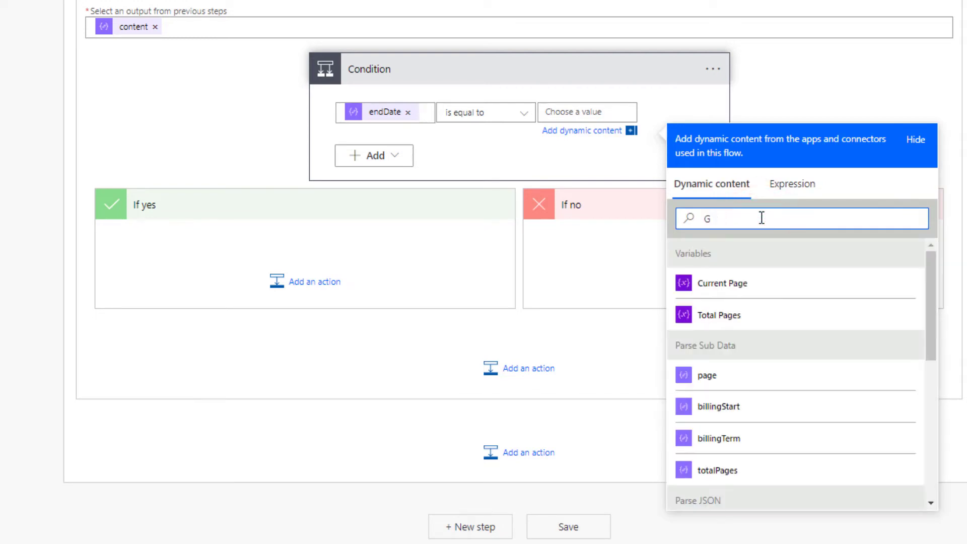
key(BackSpace)
text(Out)
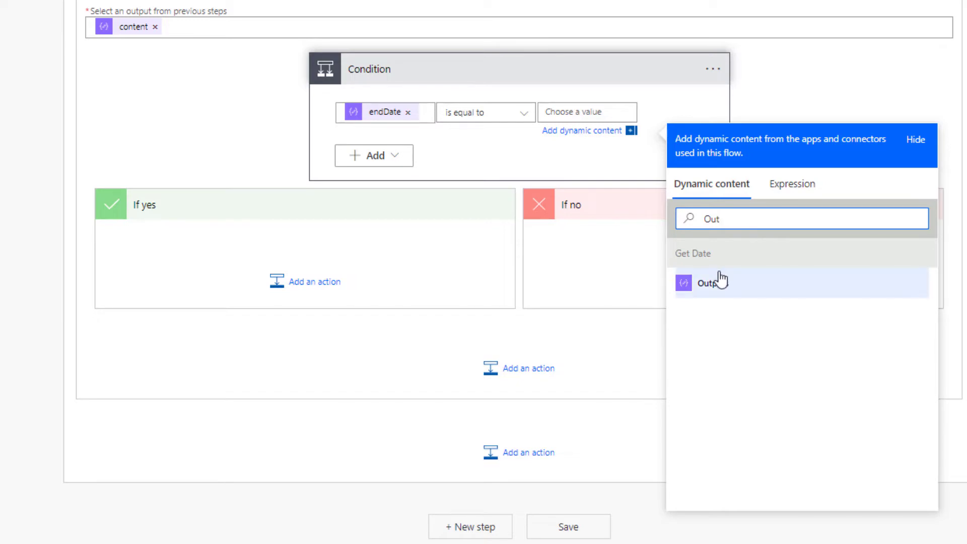
click(720, 280)
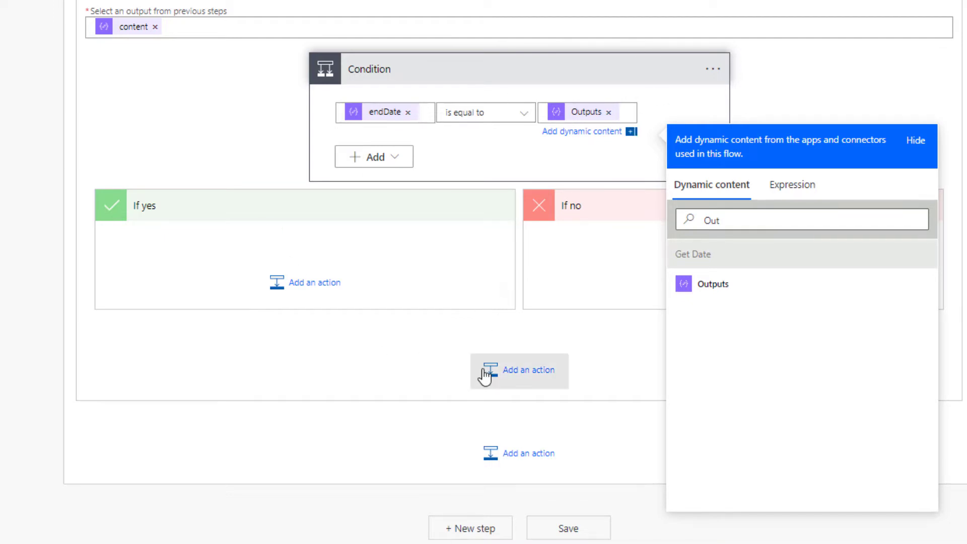
click(439, 345)
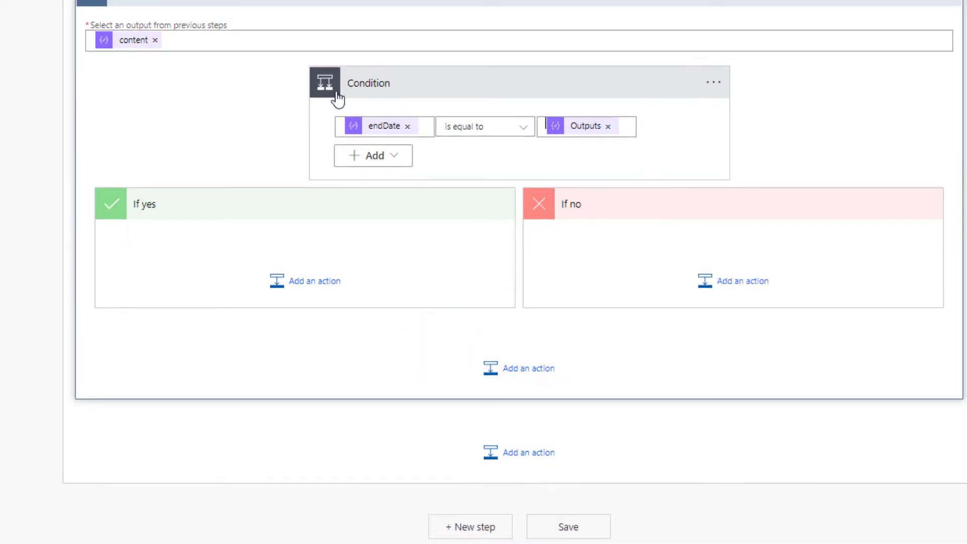
scroll(464, 242, up, 5)
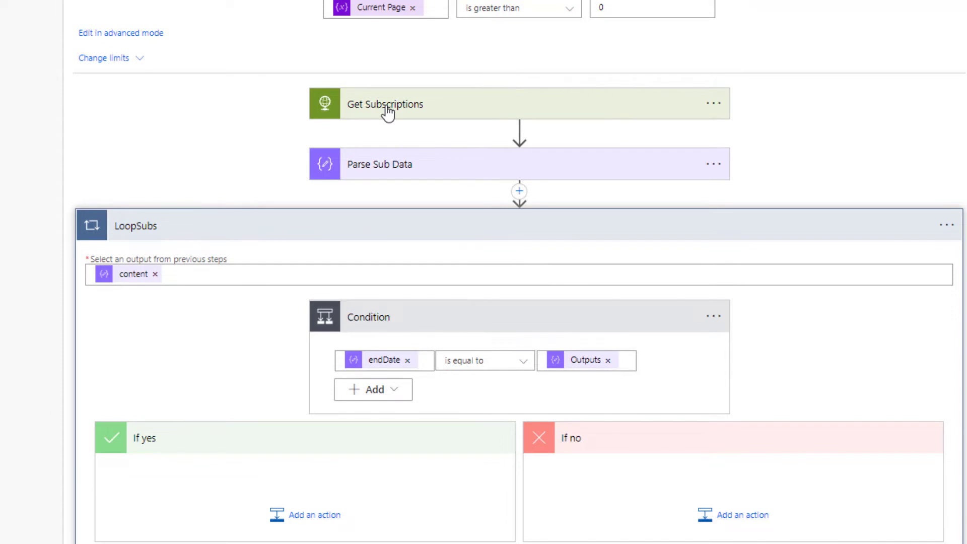
scroll(442, 125, up, 10)
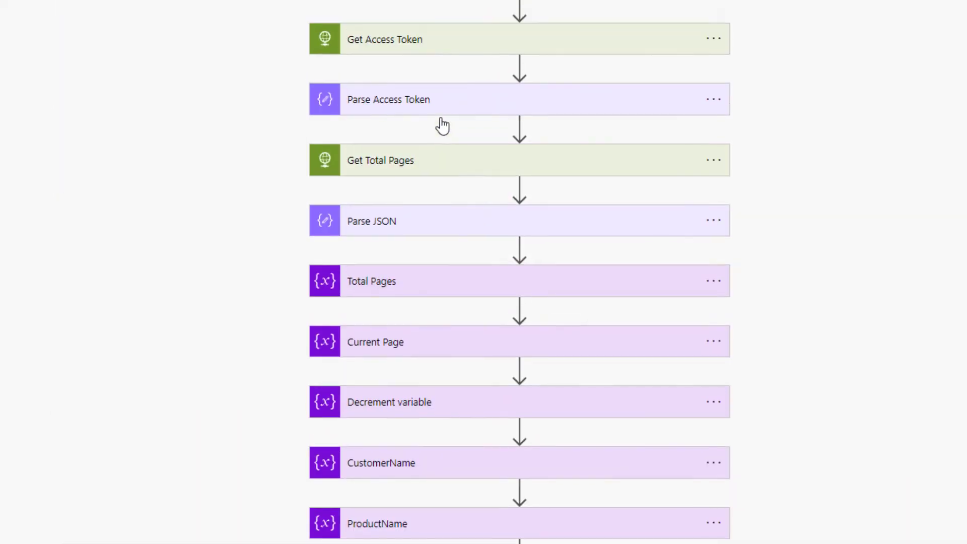
scroll(519, 272, up, 5)
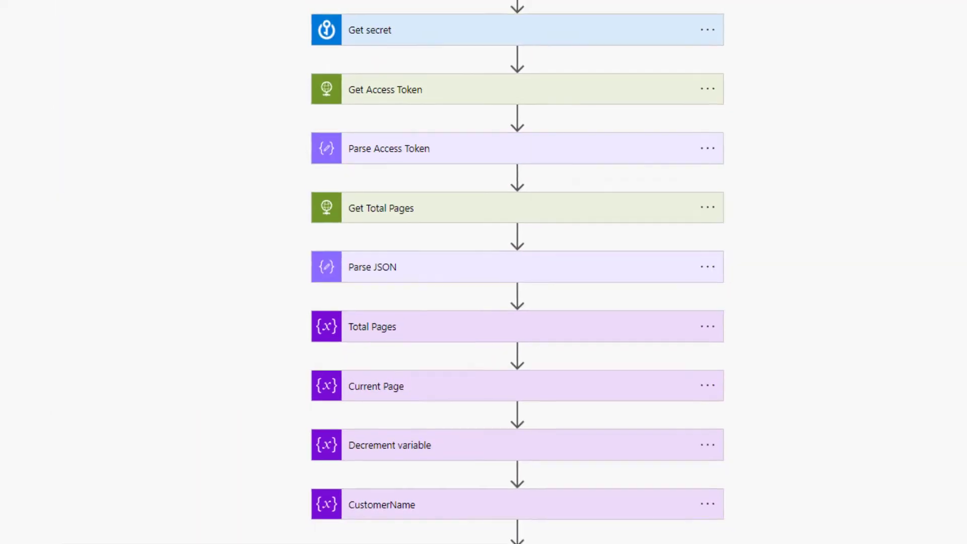
click(436, 119)
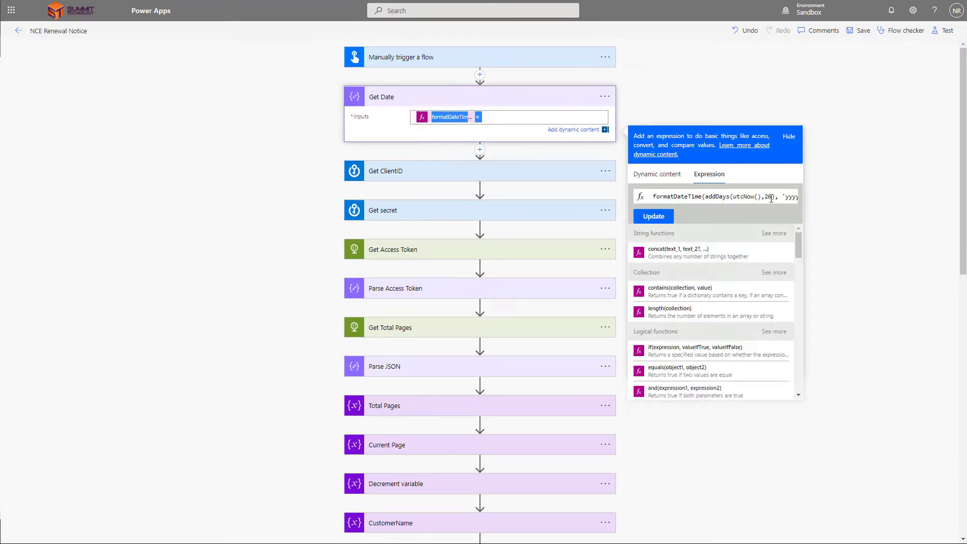
click(509, 101)
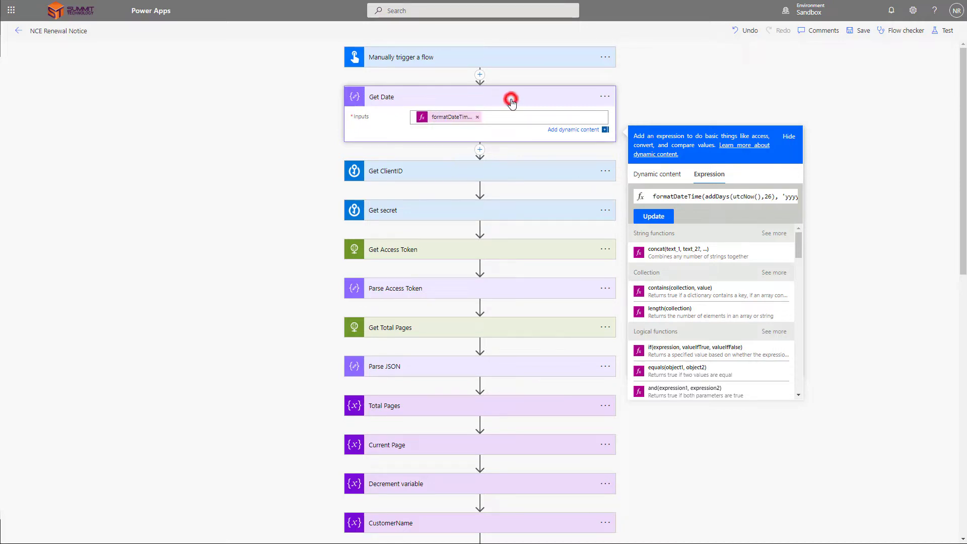
scroll(491, 323, down, 10)
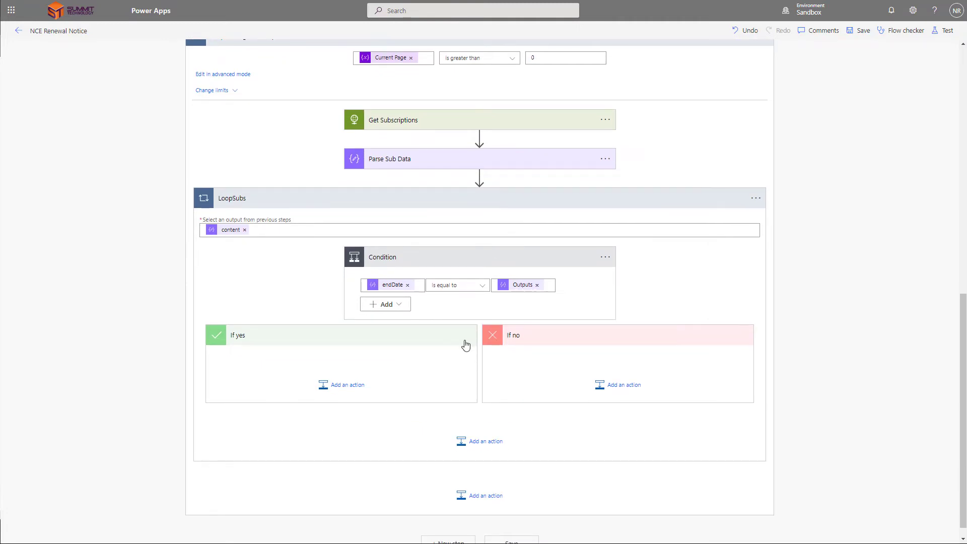
scroll(475, 357, up, 3)
scroll(474, 356, down, 4)
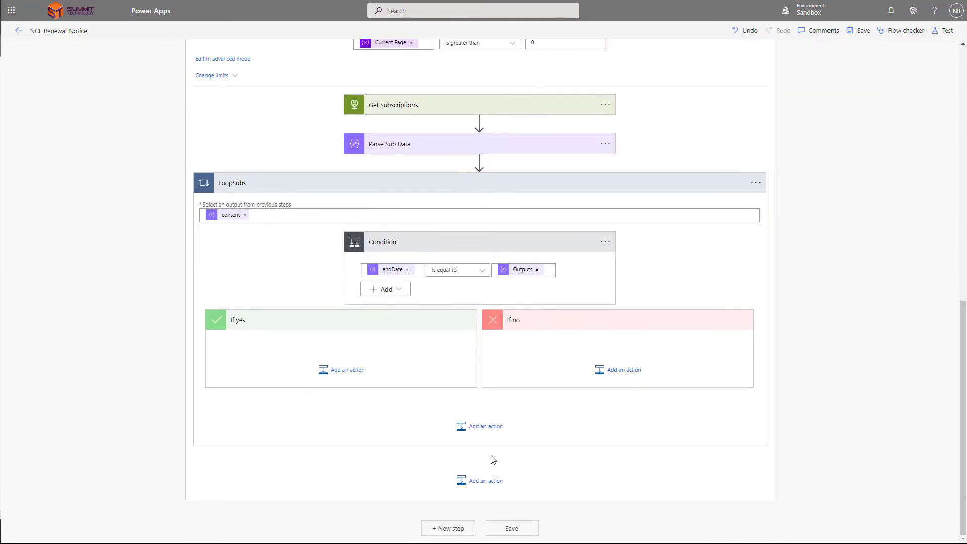
click(488, 489)
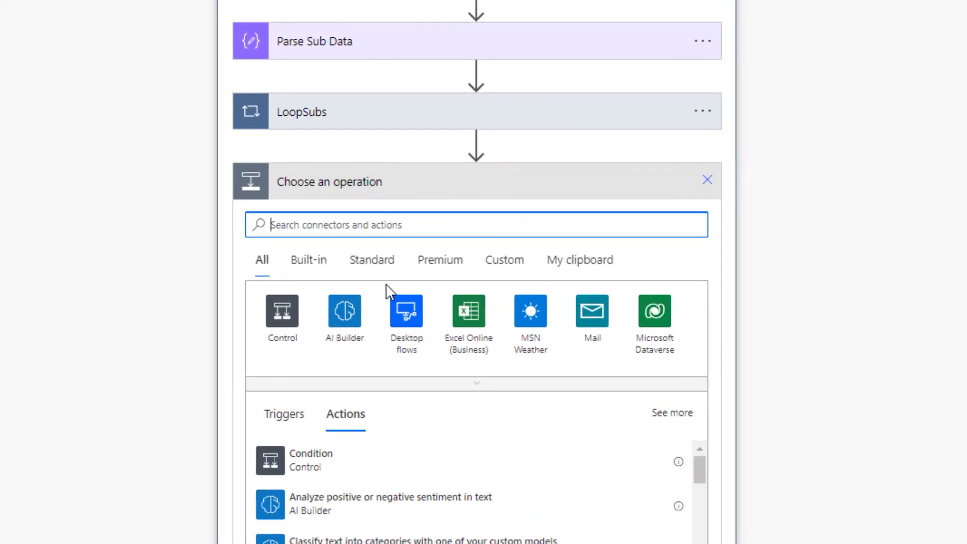
Step: Add an Increment variable step that raises Current Page by 1
text(Var)
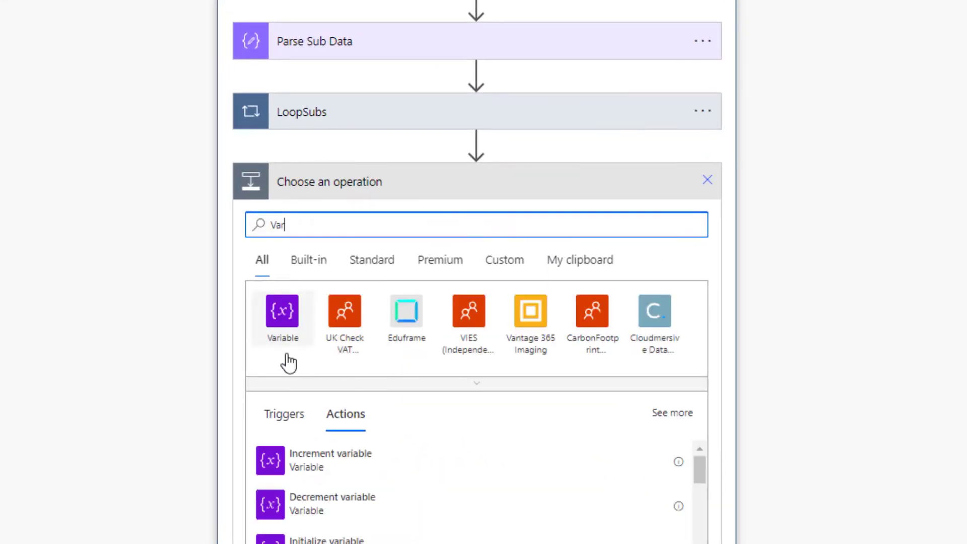
click(321, 459)
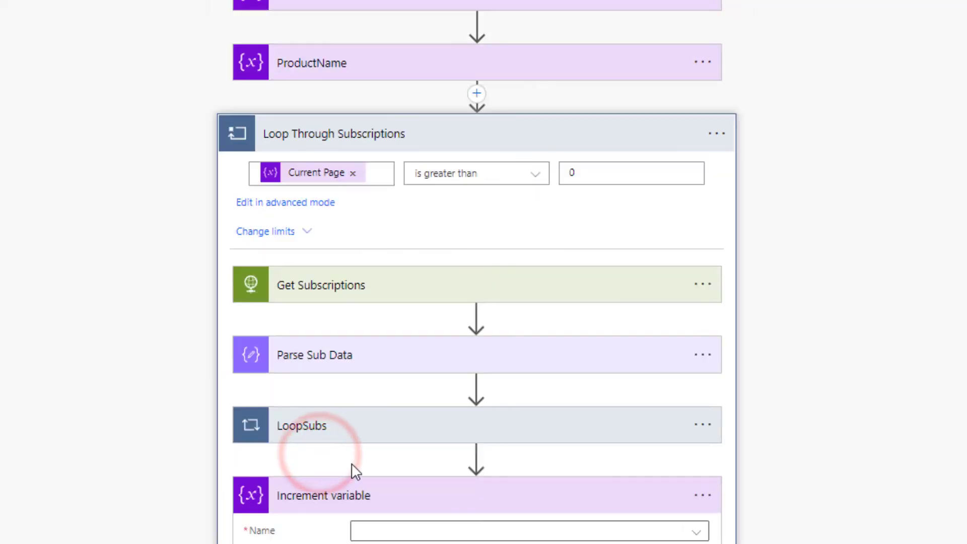
scroll(481, 494, down, 3)
click(484, 345)
click(481, 395)
click(466, 366)
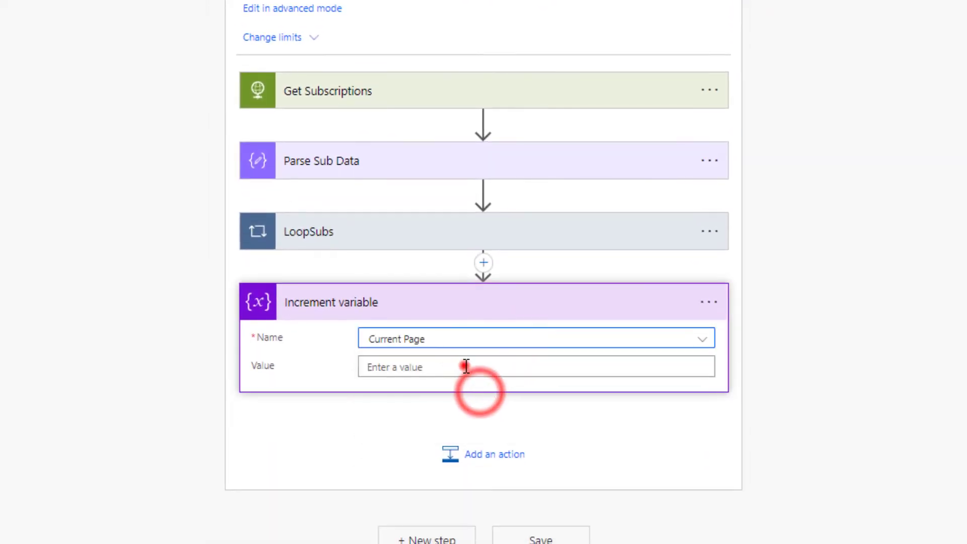
text(1)
click(507, 410)
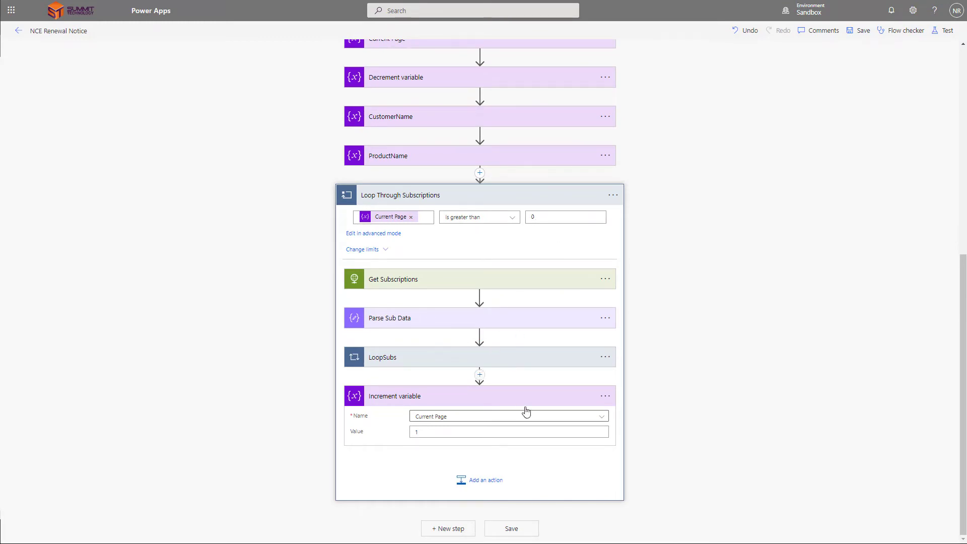
Step: Expand LoopSubs and its endDate condition, then begin a new action under If yes
click(510, 361)
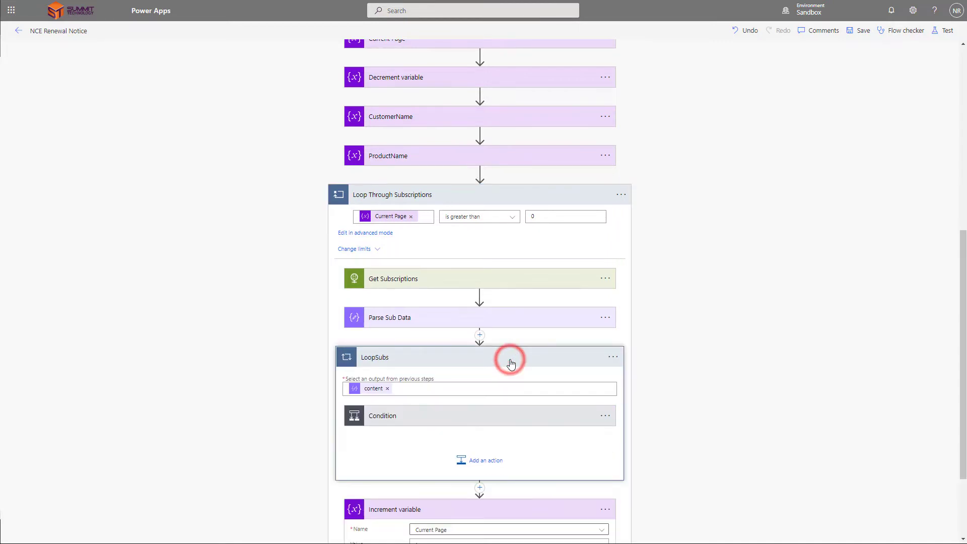
click(439, 416)
scroll(438, 410, down, 3)
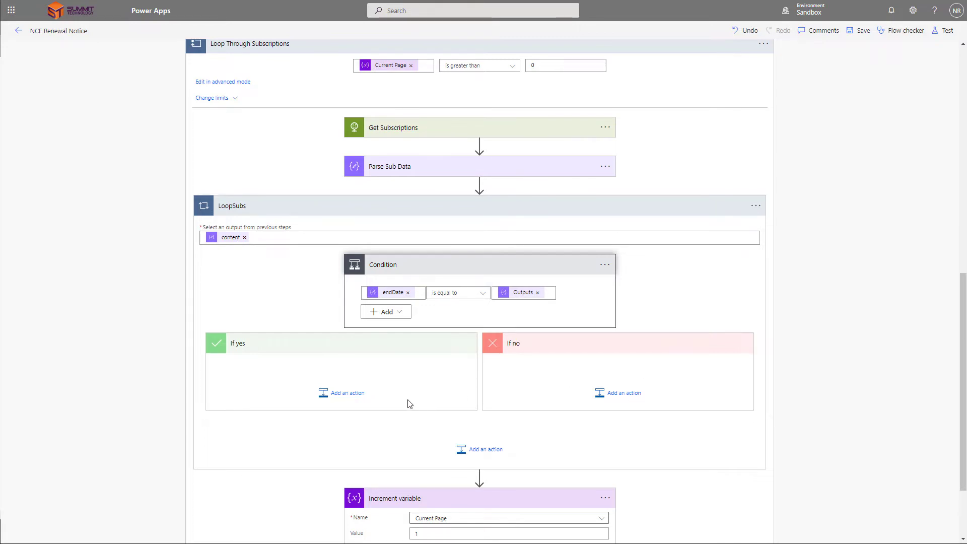
click(336, 397)
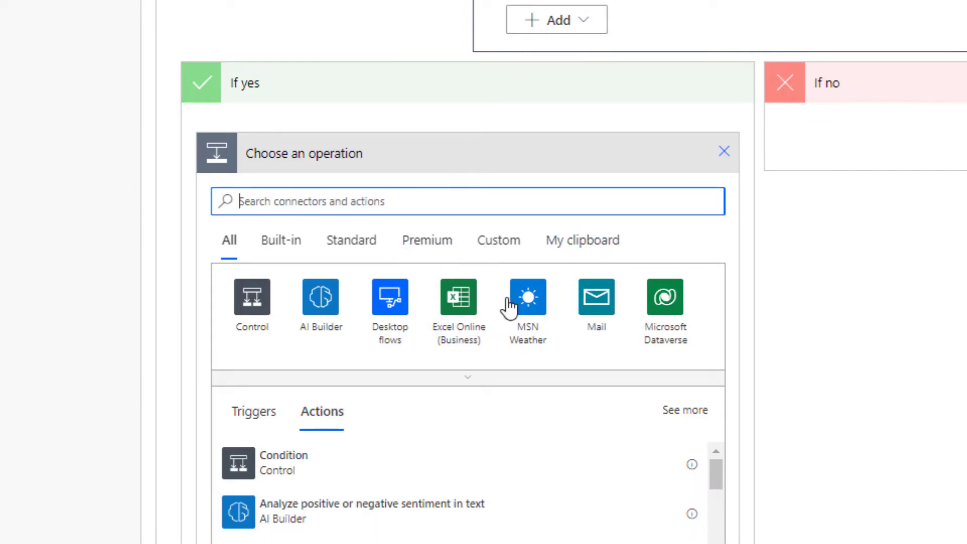
text(http)
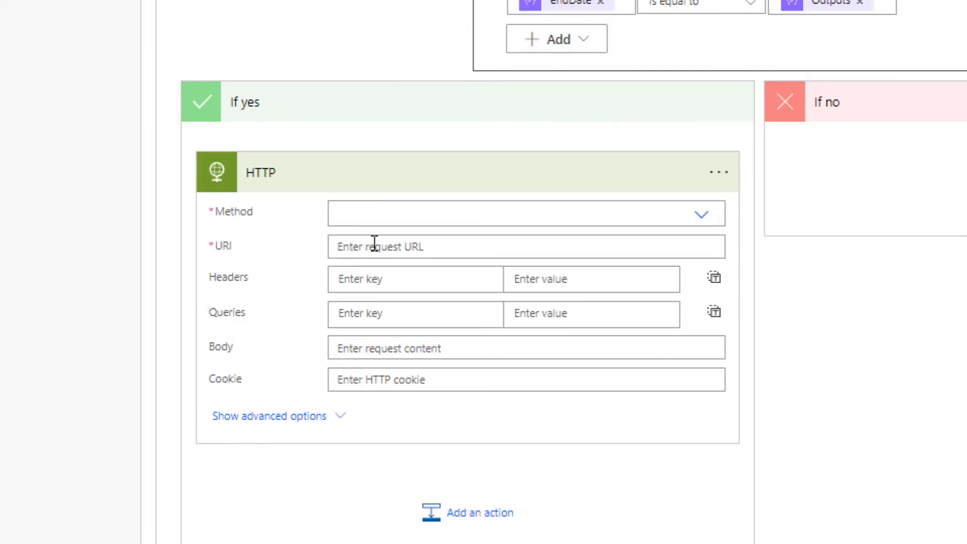
click(373, 209)
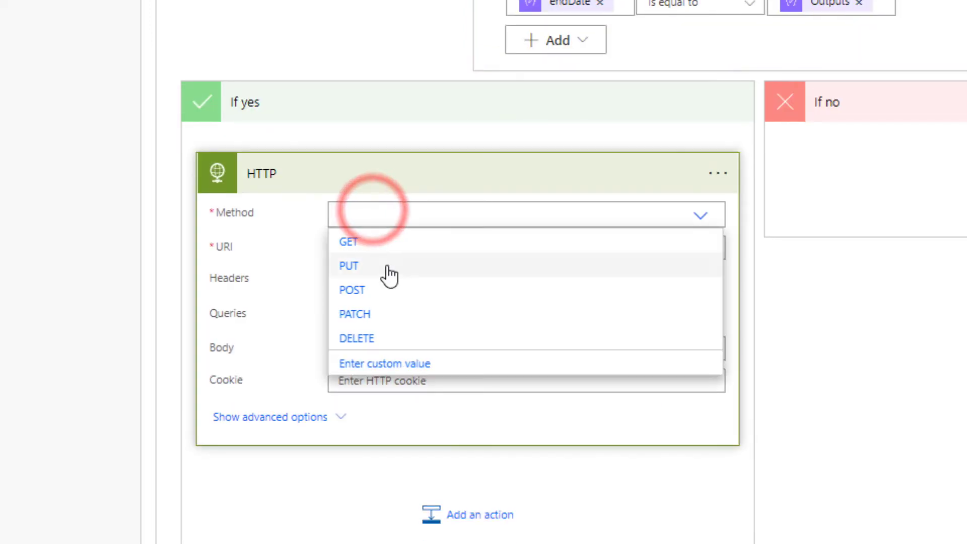
click(383, 243)
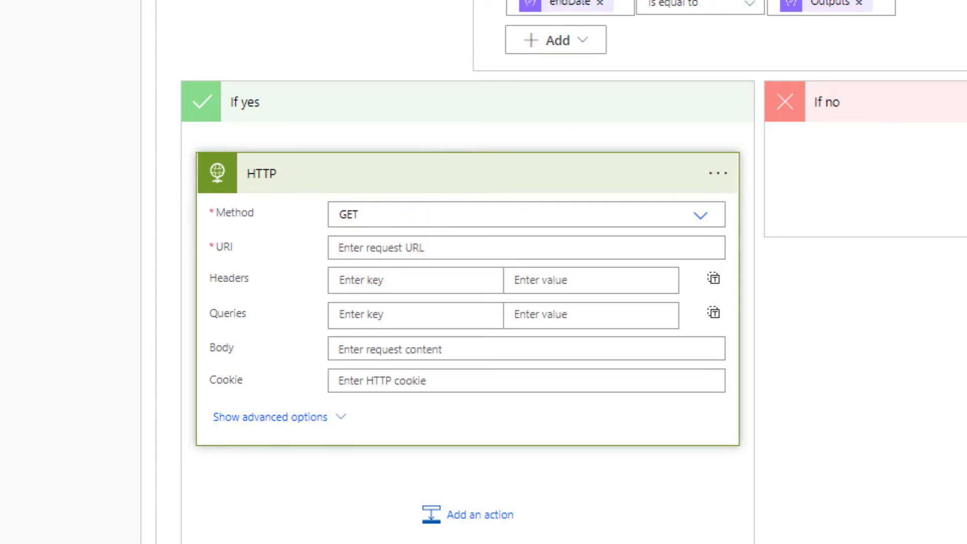
click(473, 246)
text(https://api.pax8.com/v1/companies/)
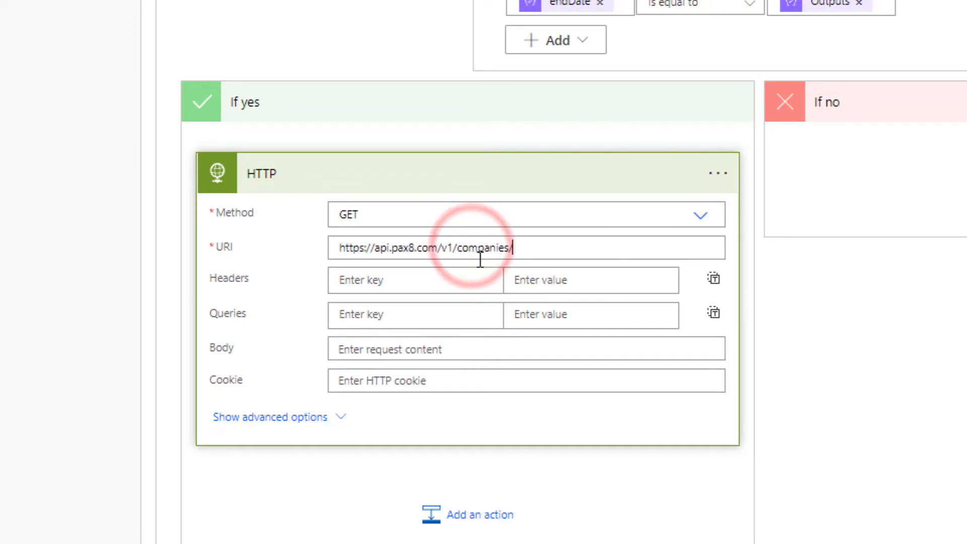
scroll(822, 476, down, 2)
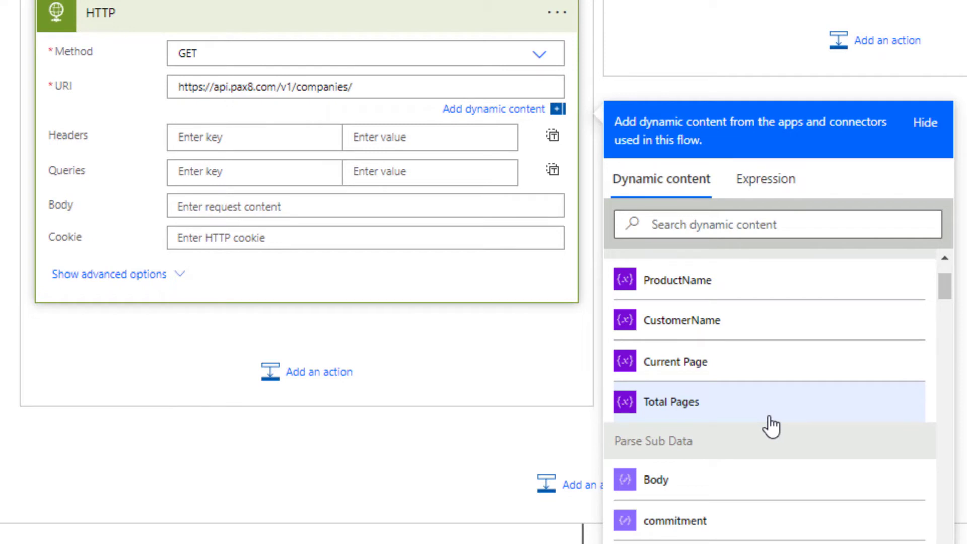
click(738, 222)
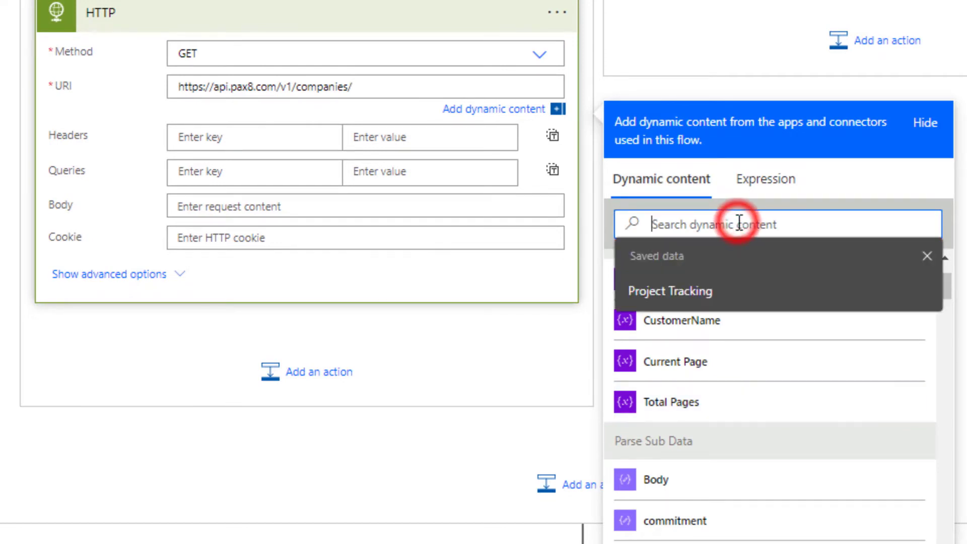
text(compan)
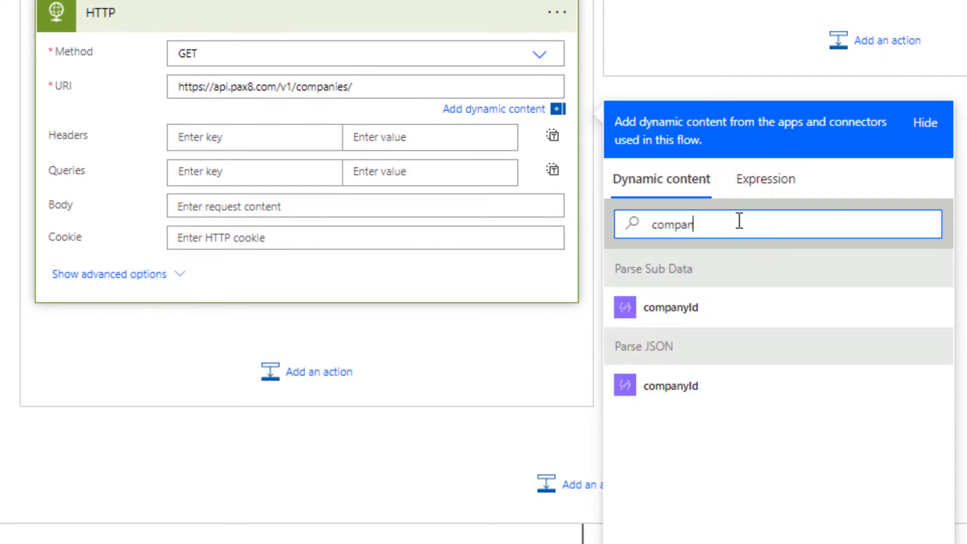
click(694, 309)
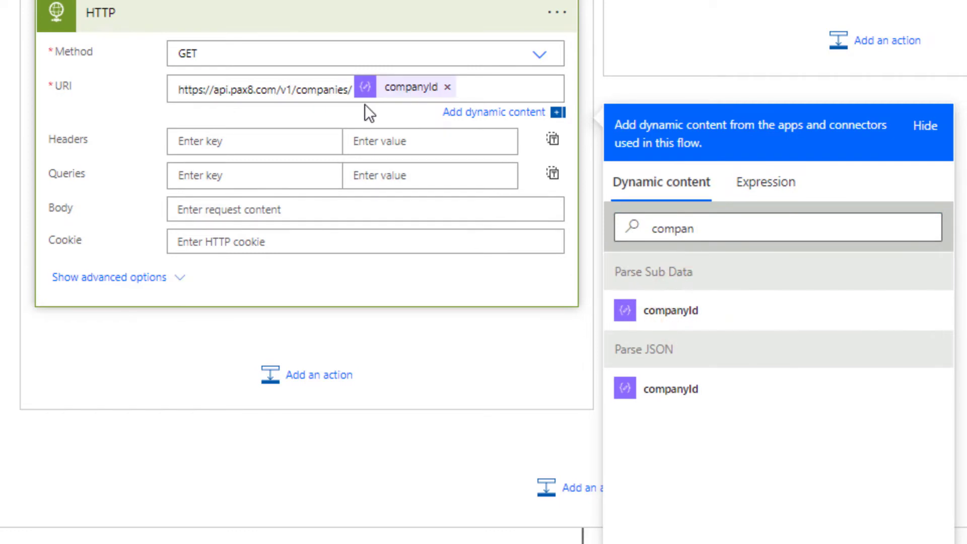
click(313, 145)
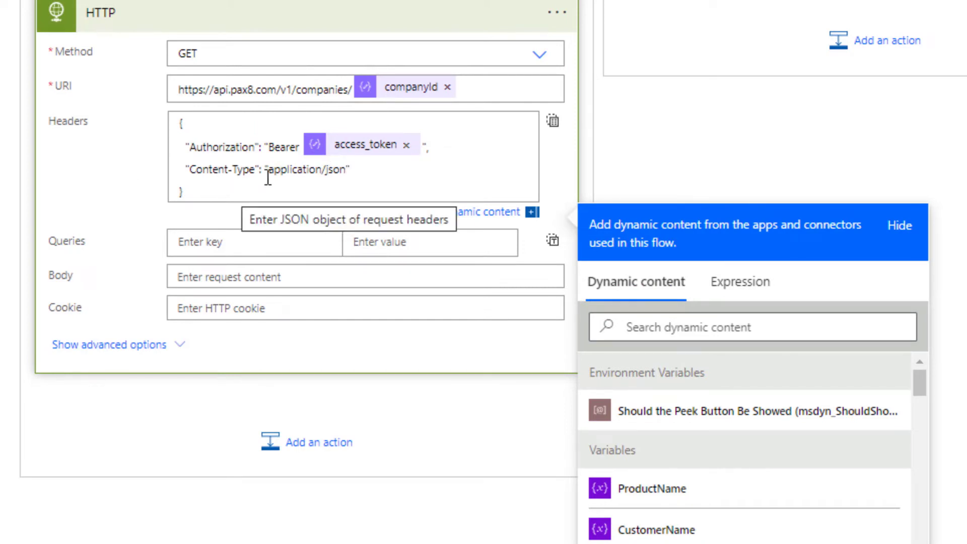
click(553, 123)
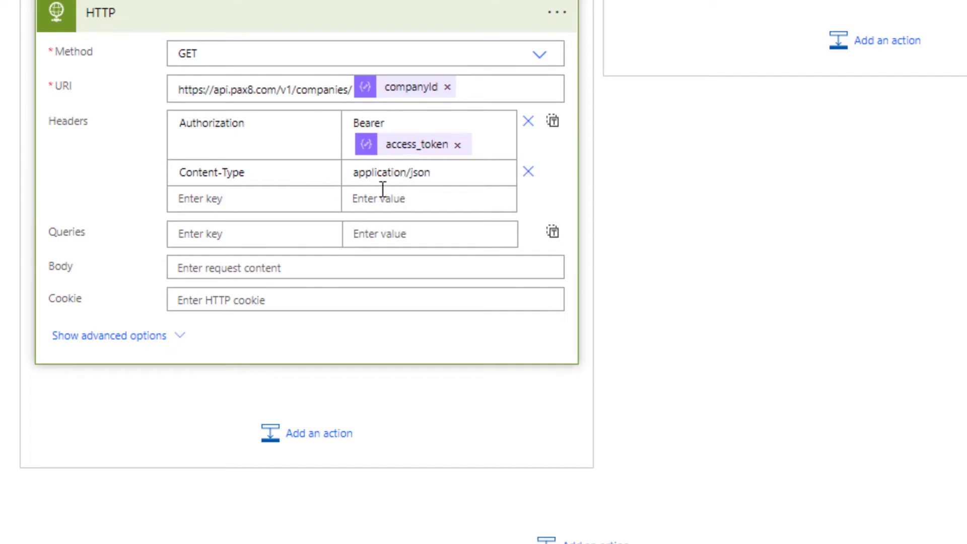
Step: Rename the request to Get Company by ID and begin adding another action
click(555, 23)
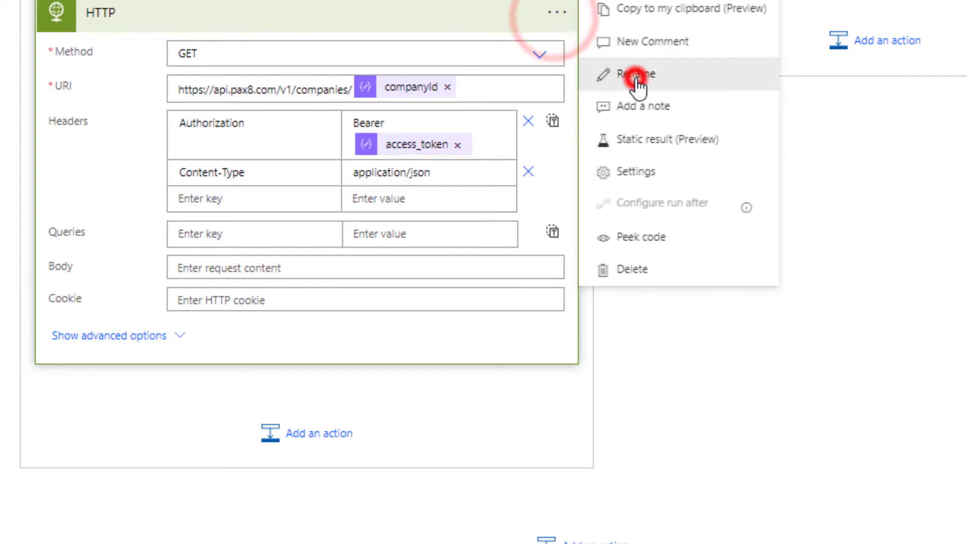
click(637, 85)
text(Get Compan)
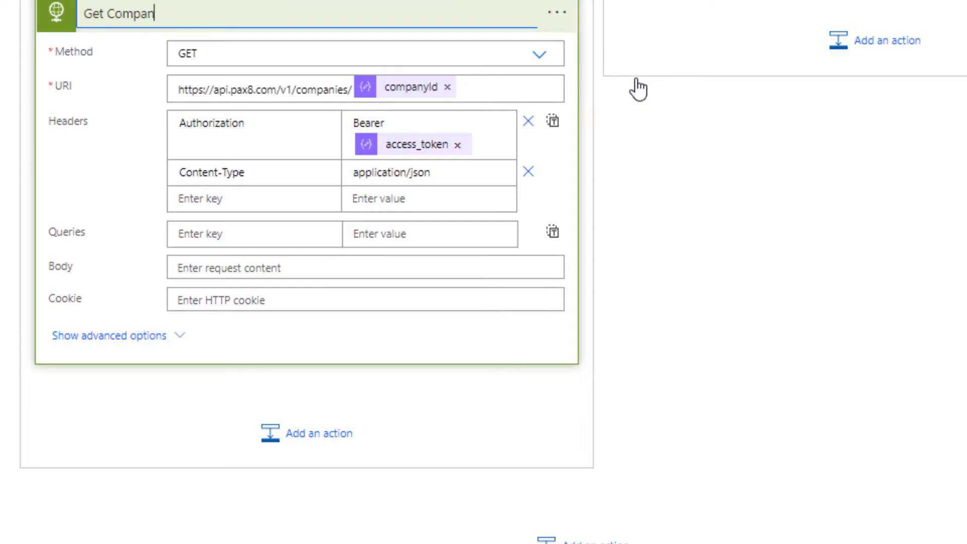
text(y by ID)
click(319, 432)
text(Parse JSON)
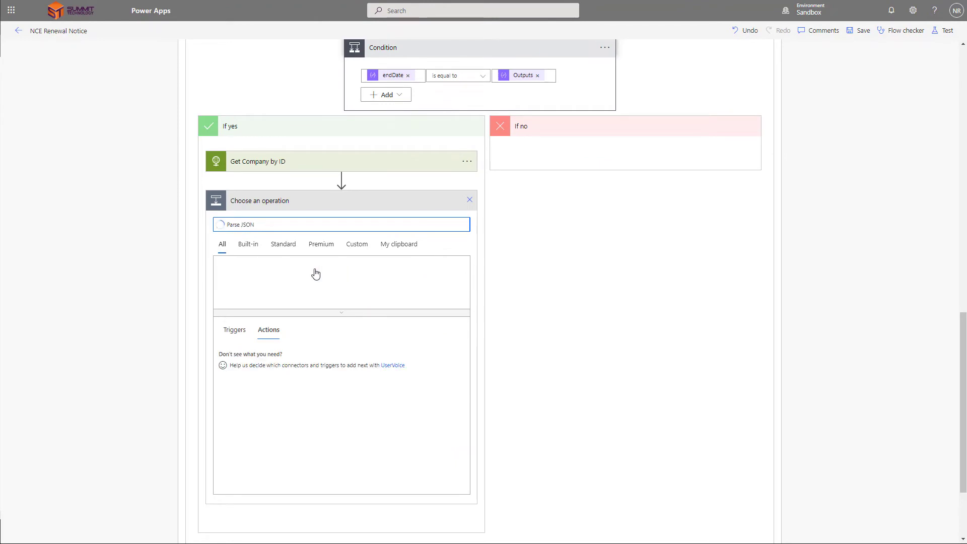
Step: Add a Parse Company Record step parsing the Get Company by ID Body with a company schema
click(236, 364)
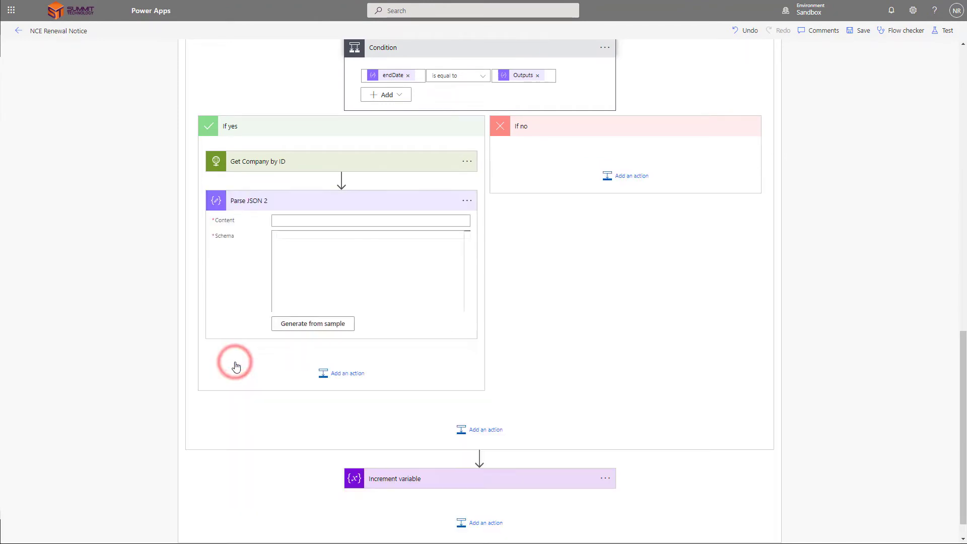
click(467, 200)
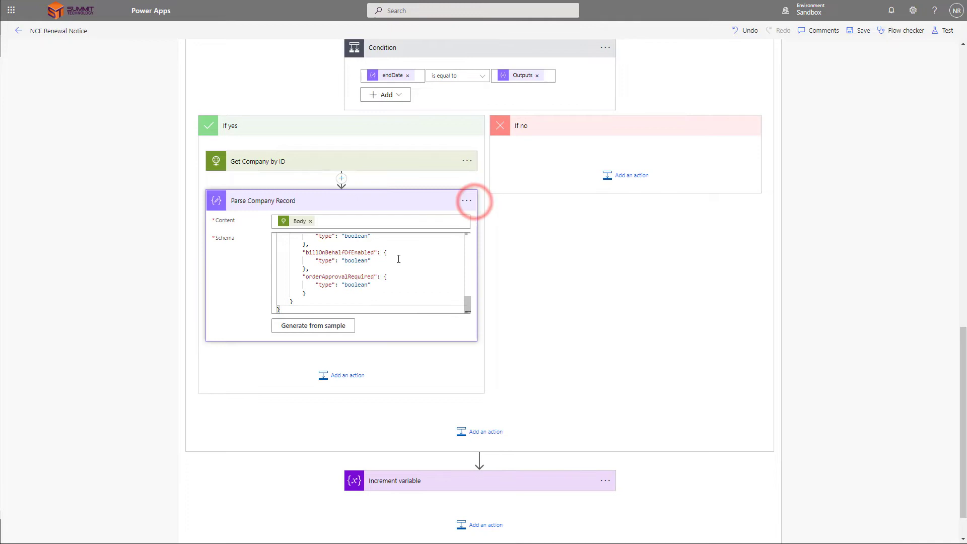
scroll(398, 259, up, 10)
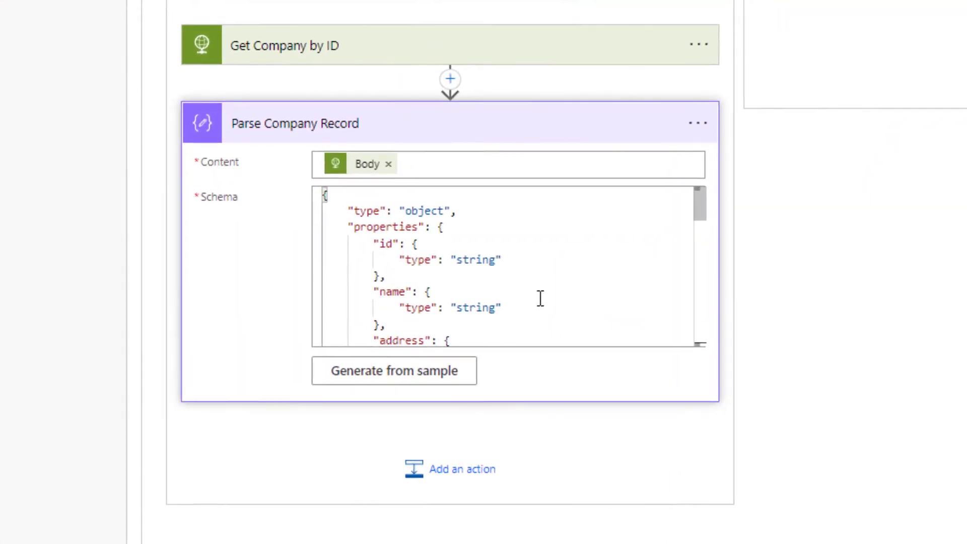
click(569, 143)
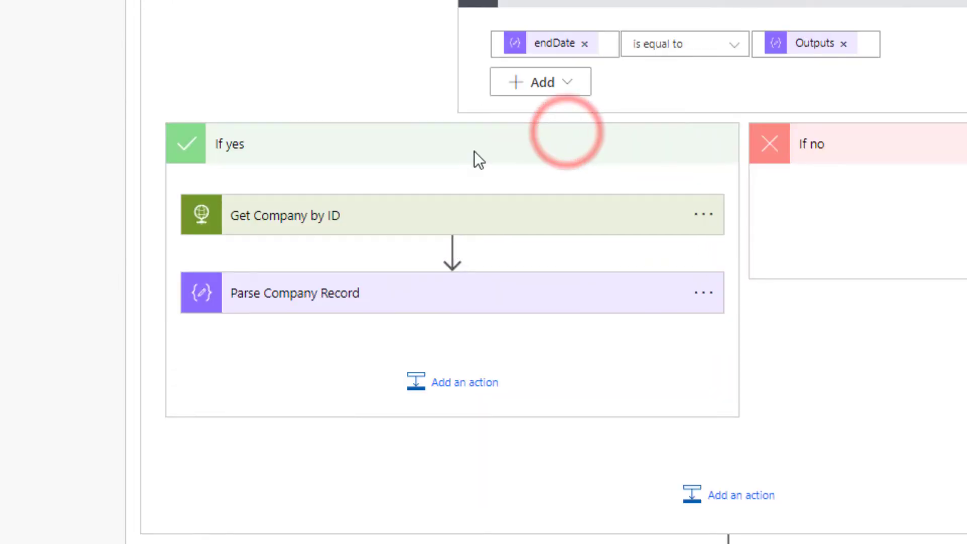
Step: Add a parallel HTTP request named Get Product by ID whose URL uses productId
click(452, 248)
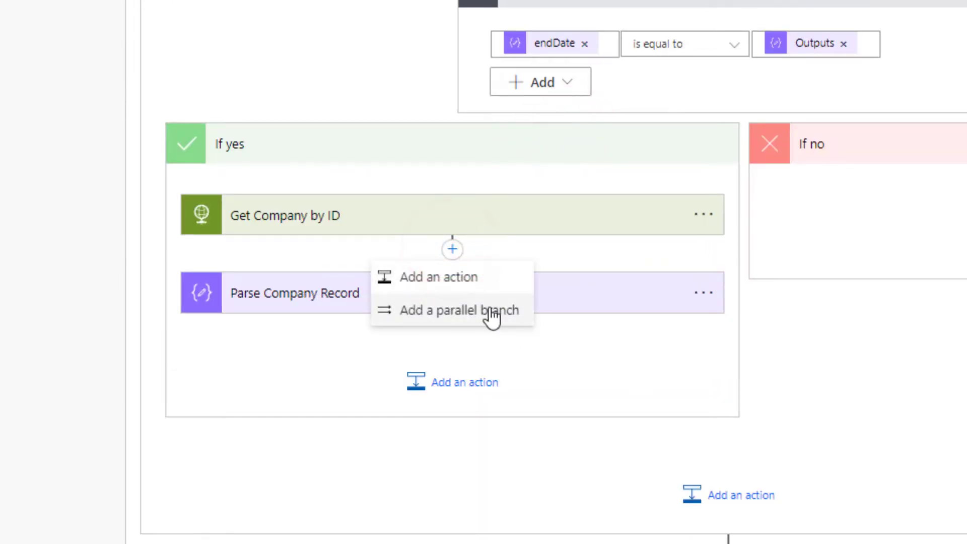
click(489, 308)
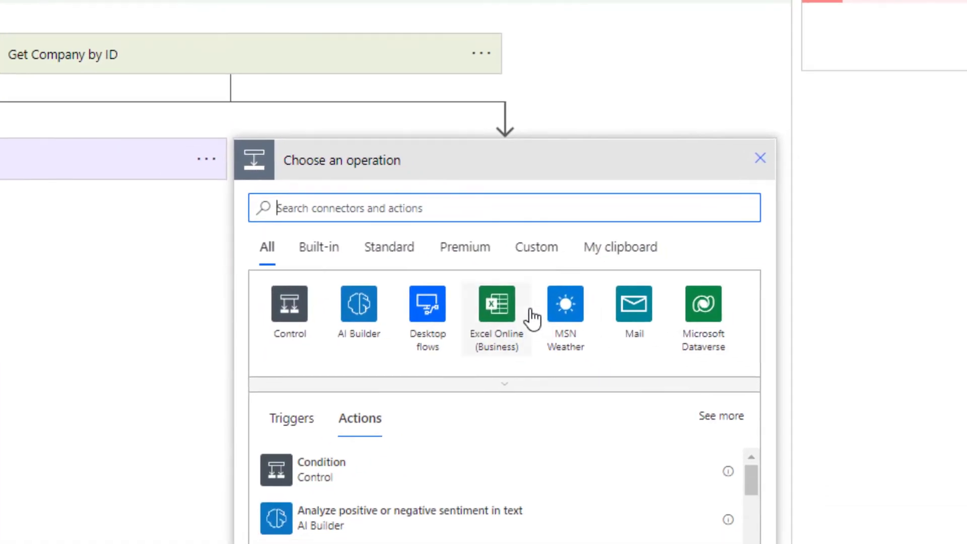
text(http)
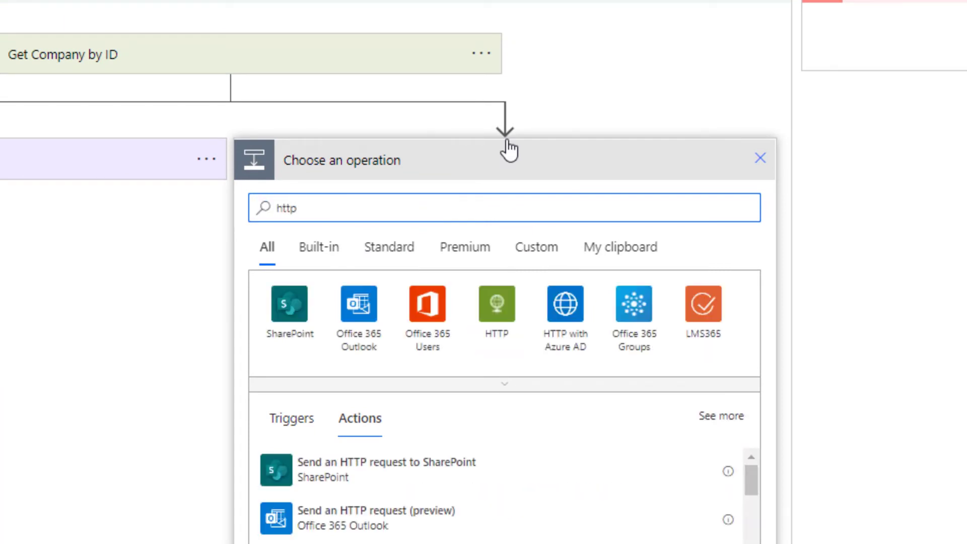
click(505, 302)
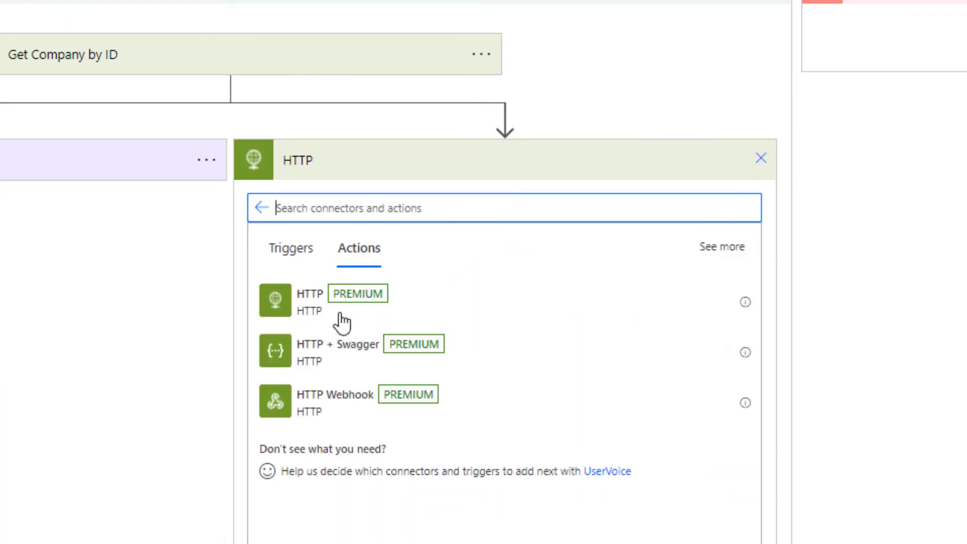
click(332, 307)
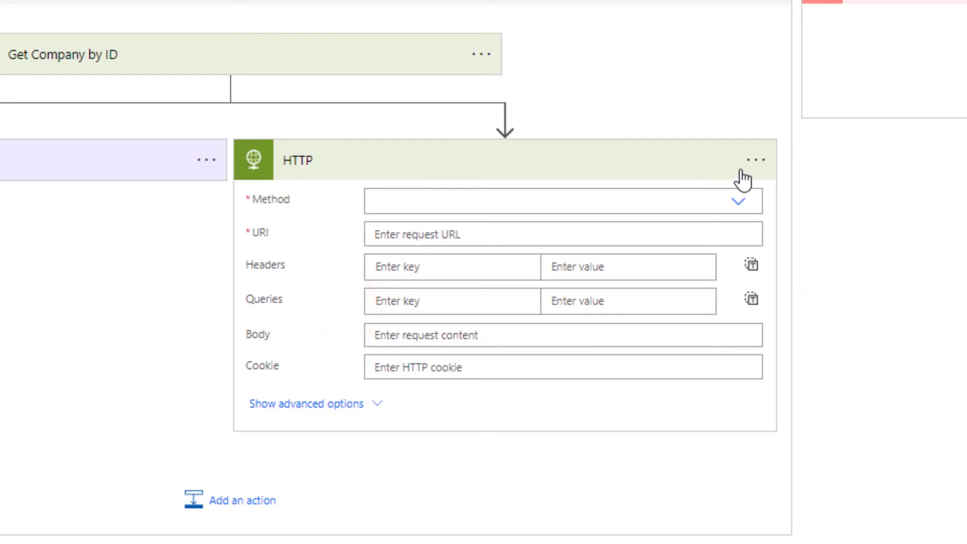
click(755, 160)
click(839, 229)
text(Get Pr)
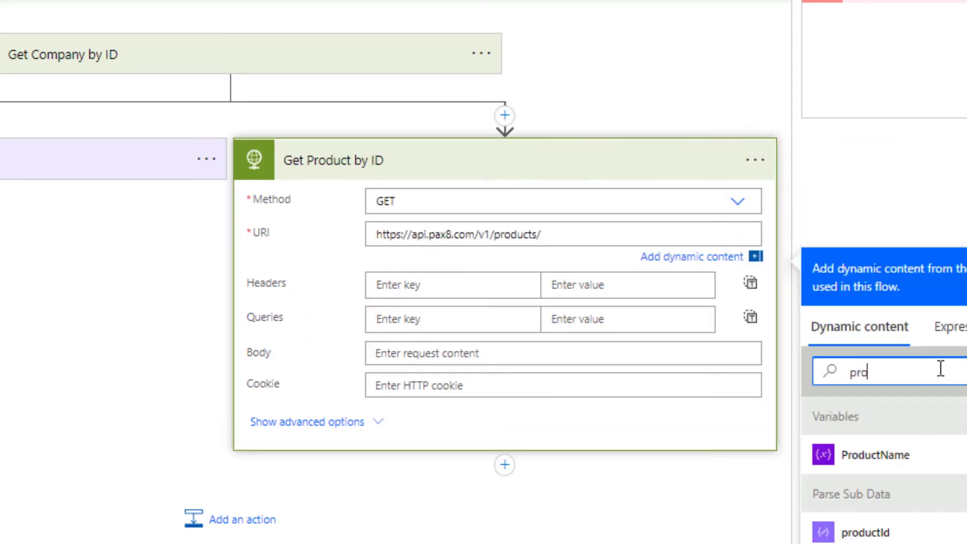
text(duct by ID)
click(886, 529)
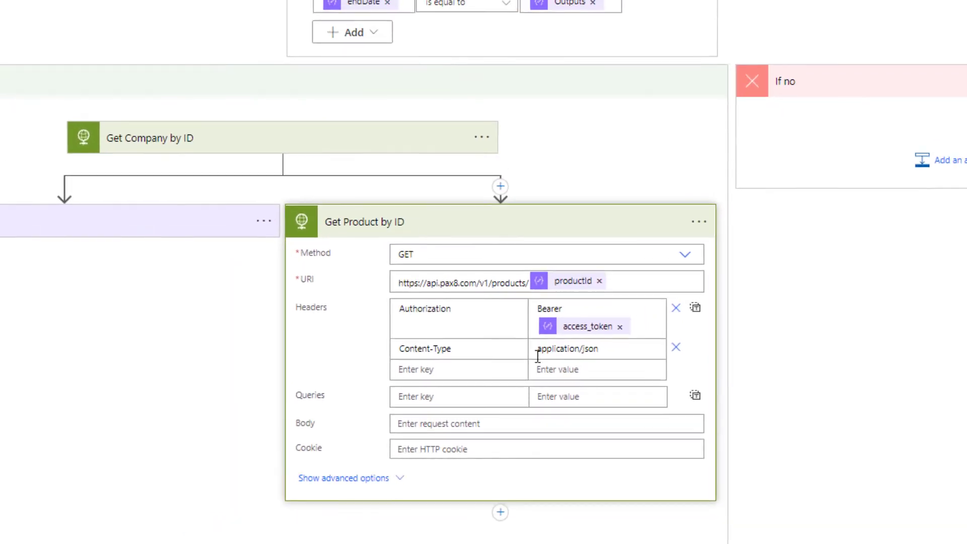
Step: Add Parse JSON 2 with the id/name/vendorName product schema after it and start renaming it
scroll(518, 374, down, 5)
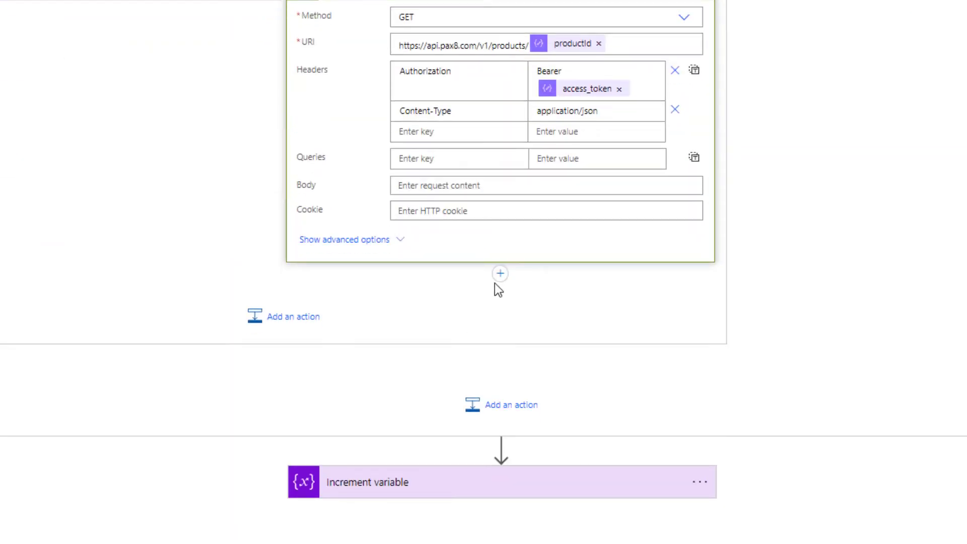
click(499, 275)
click(496, 289)
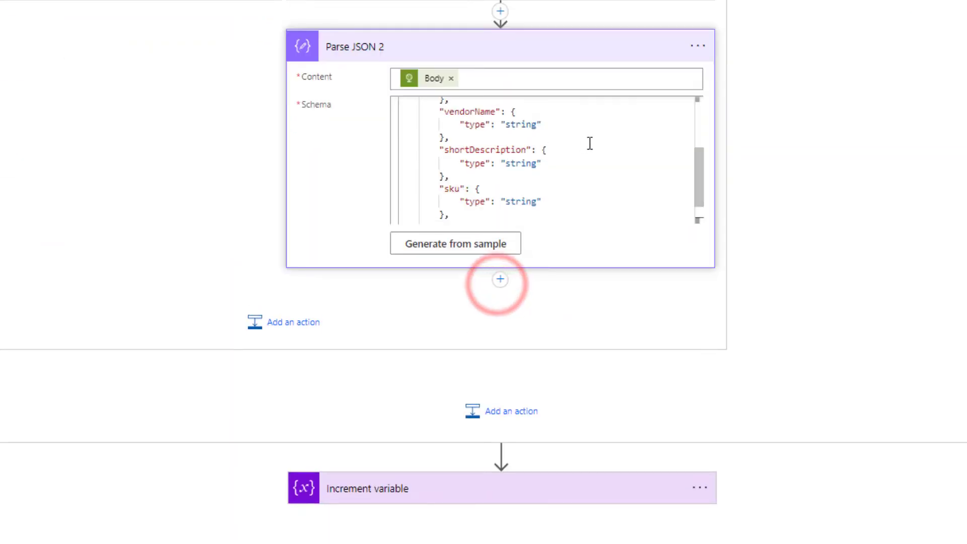
scroll(474, 195, up, 2)
scroll(537, 146, up, 3)
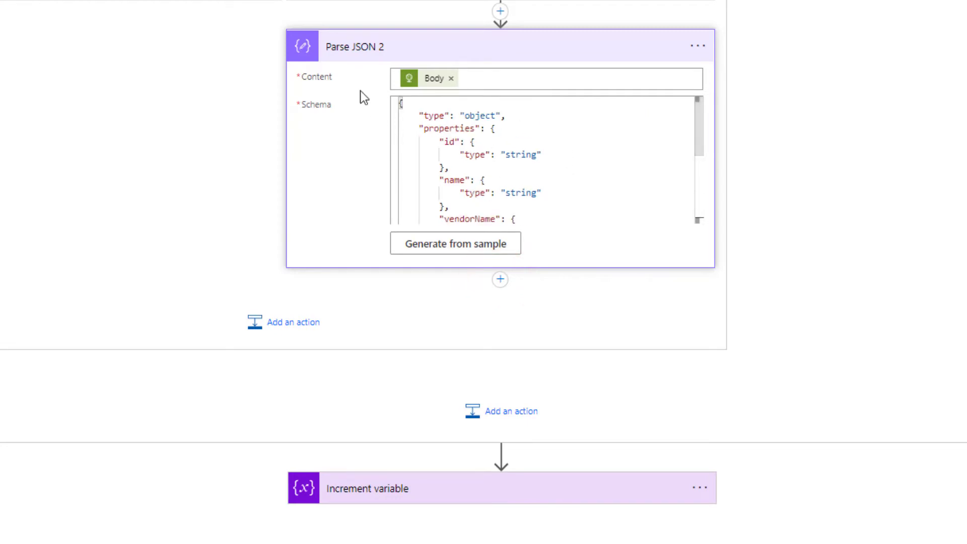
click(709, 38)
click(770, 95)
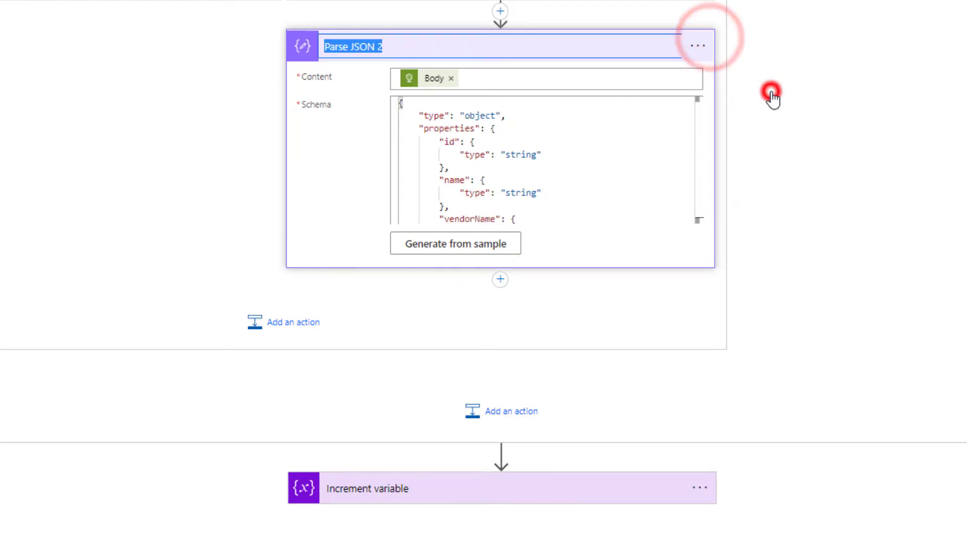
Step: Rename the parser to Parse Product Body and add a Set variable step for ProductName
text(Pa)
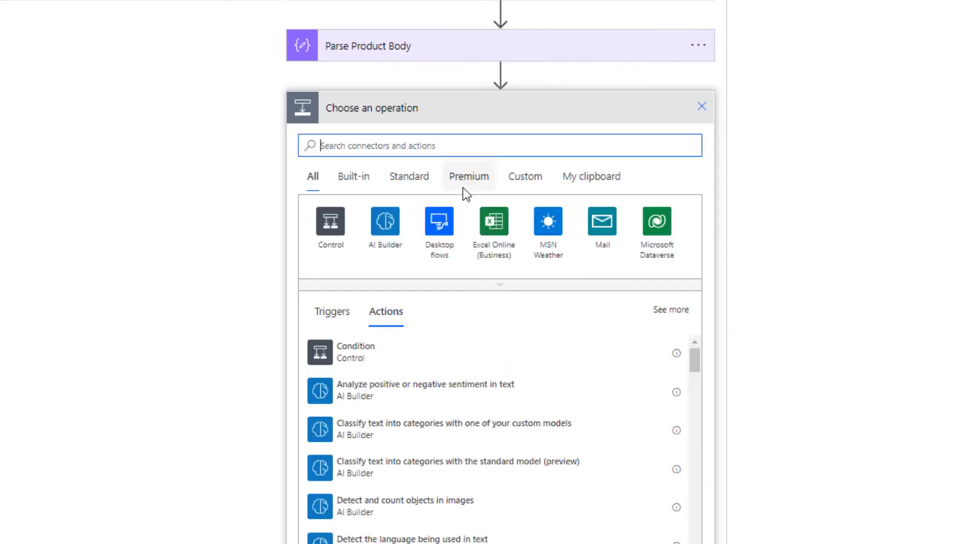
text(Var)
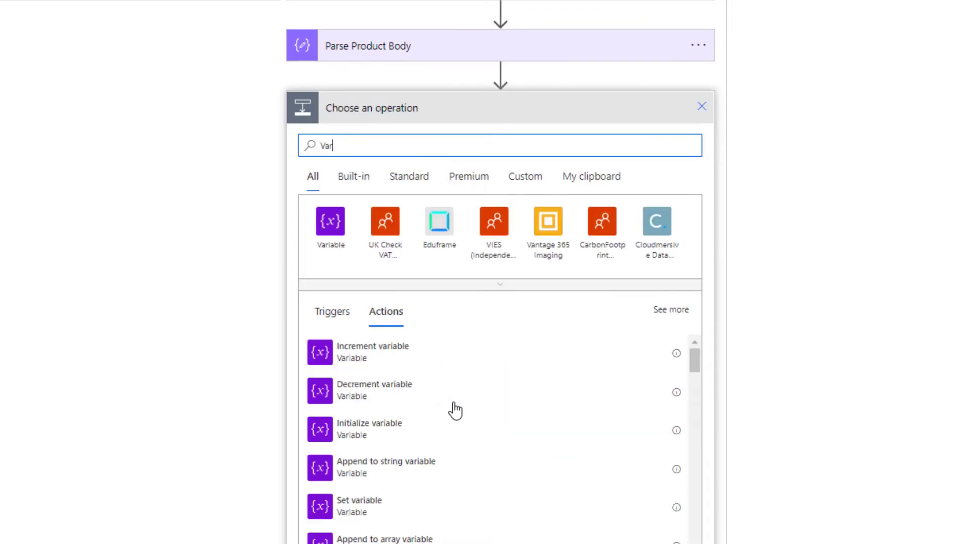
click(429, 498)
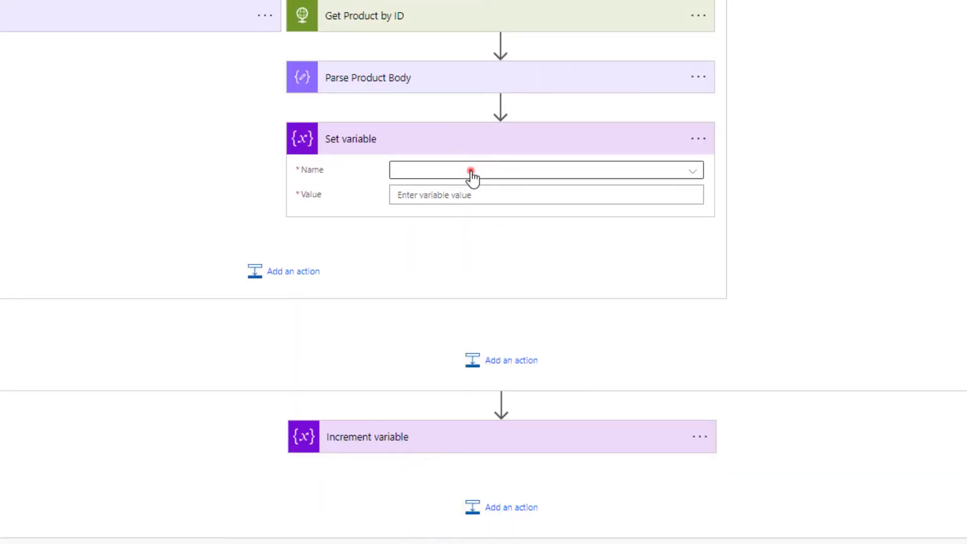
click(471, 170)
click(453, 220)
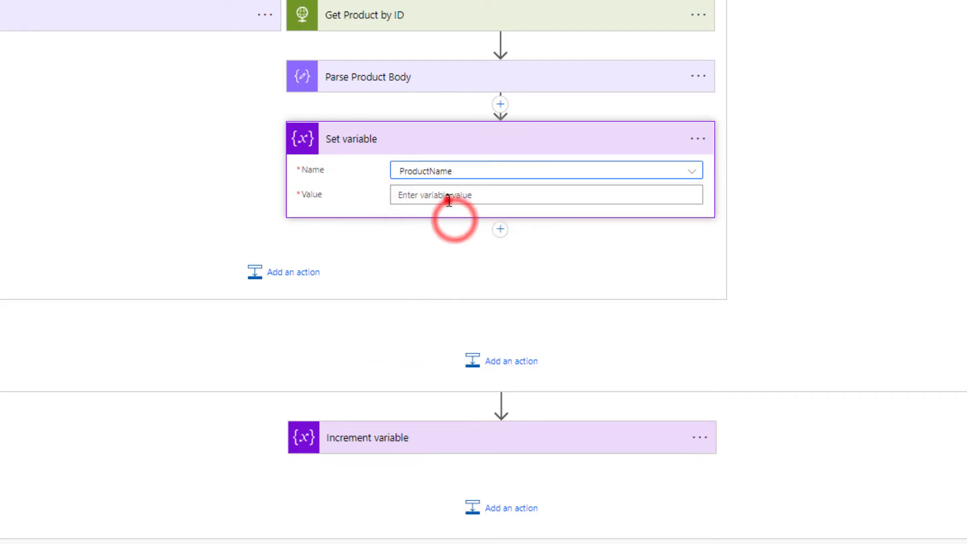
Step: Set ProductName to the parsed product name and begin renaming the step Set Product Name
click(446, 197)
scroll(927, 488, down, 1)
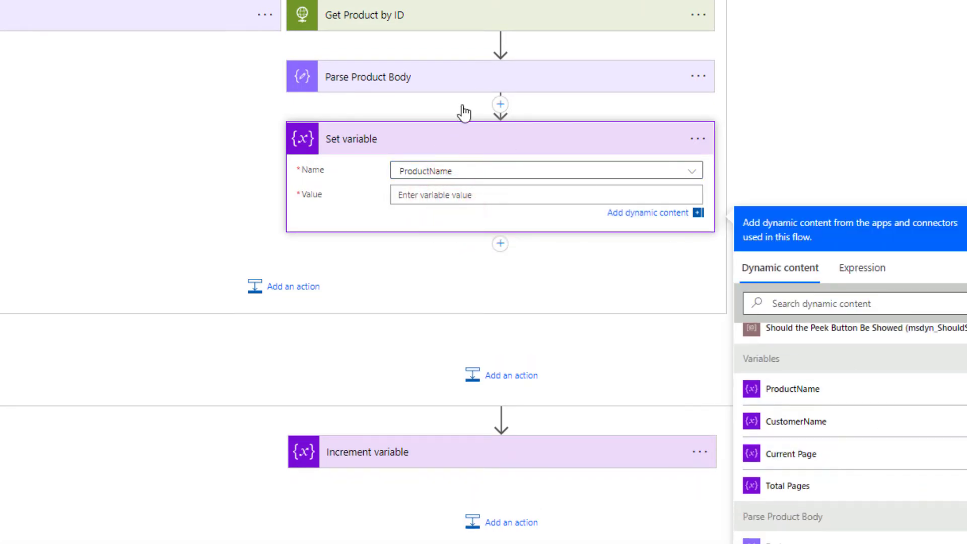
scroll(845, 520, down, 1)
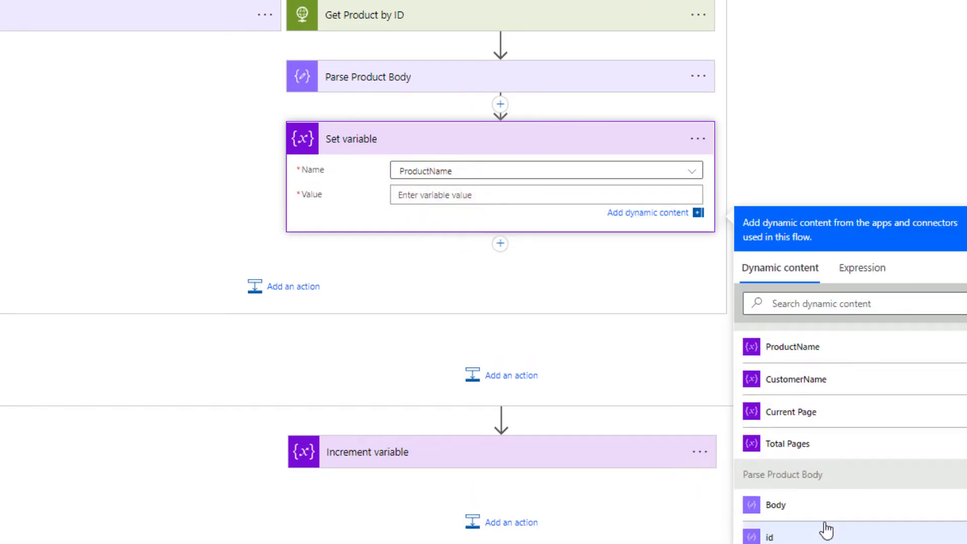
scroll(826, 524, down, 1)
click(805, 528)
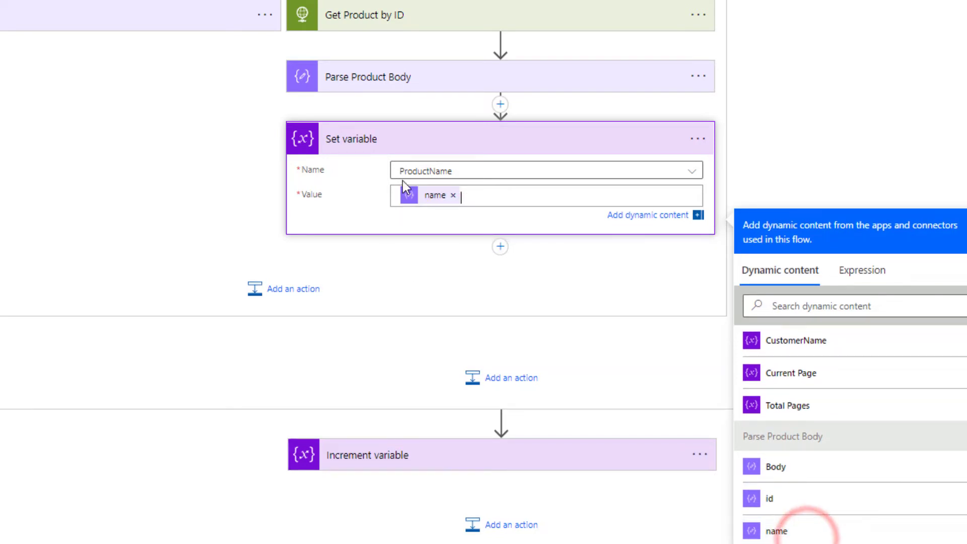
click(698, 138)
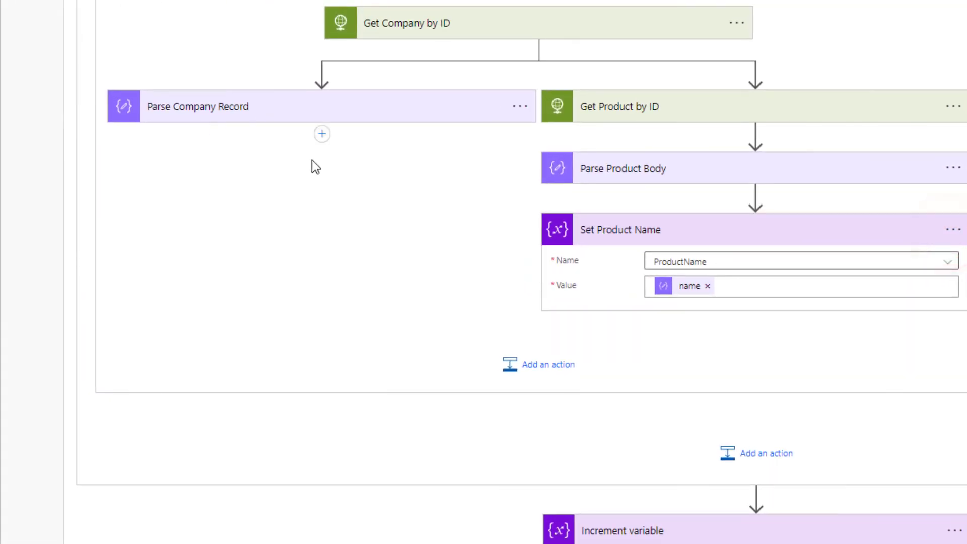
Step: Add a Set variable step under Parse Company Record targeting CustomerName
click(323, 134)
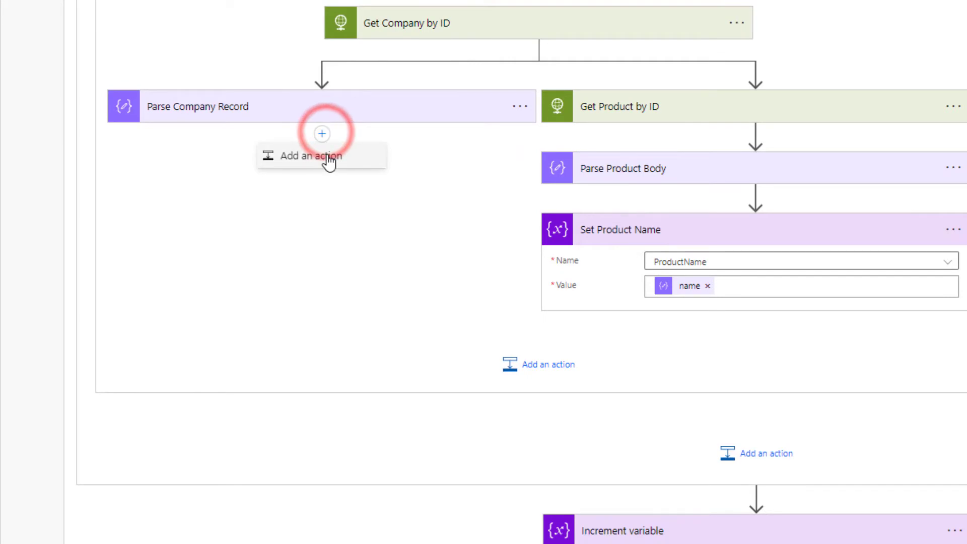
click(327, 156)
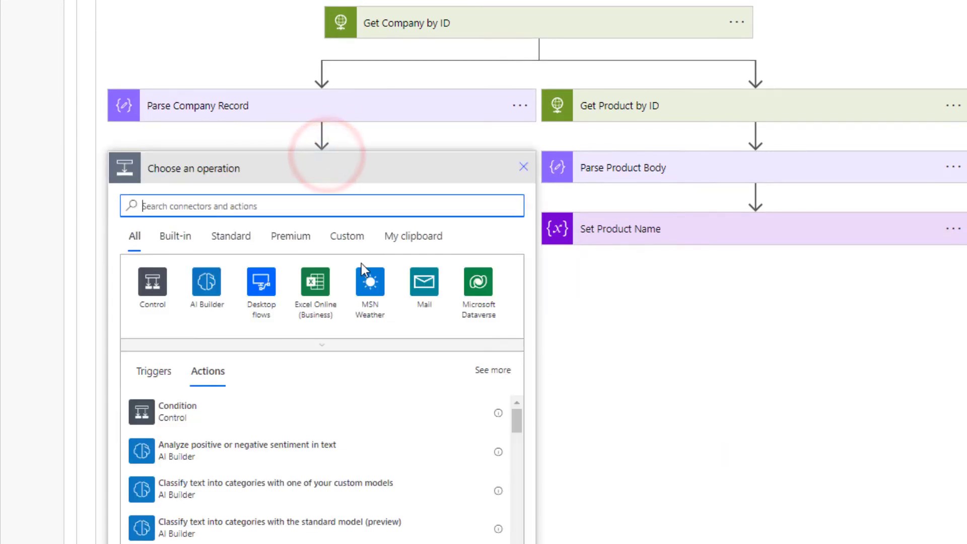
click(326, 206)
text(Var)
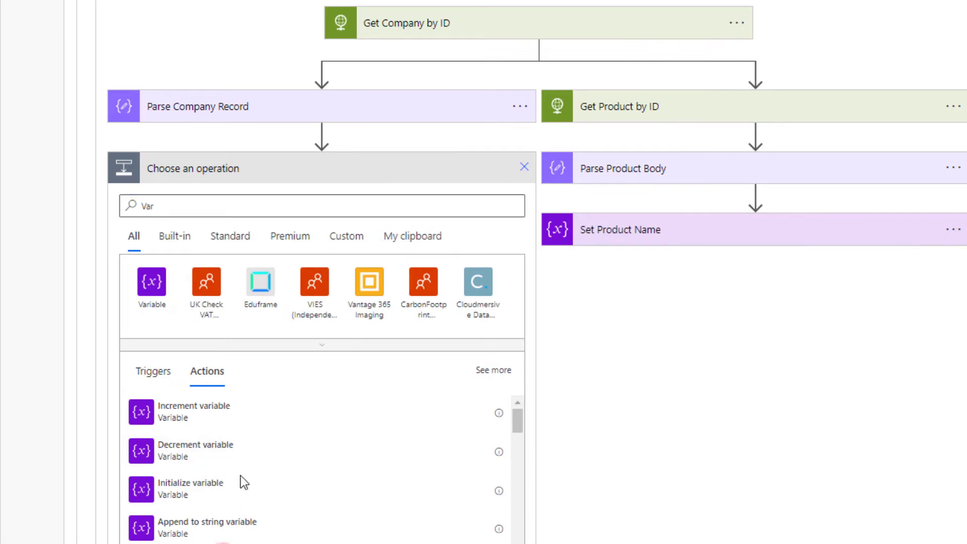
click(240, 476)
click(230, 260)
click(304, 335)
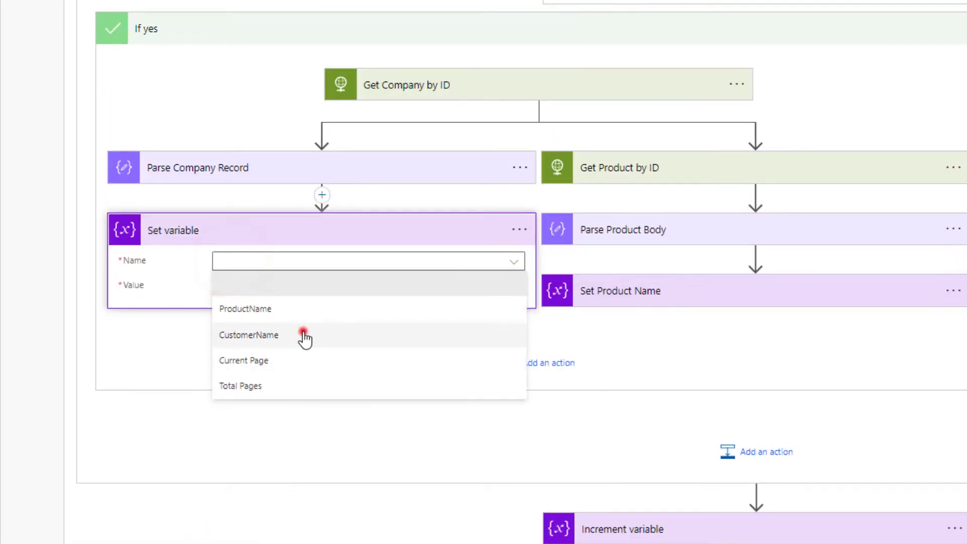
Step: Fill CustomerName with the company record's name
click(293, 284)
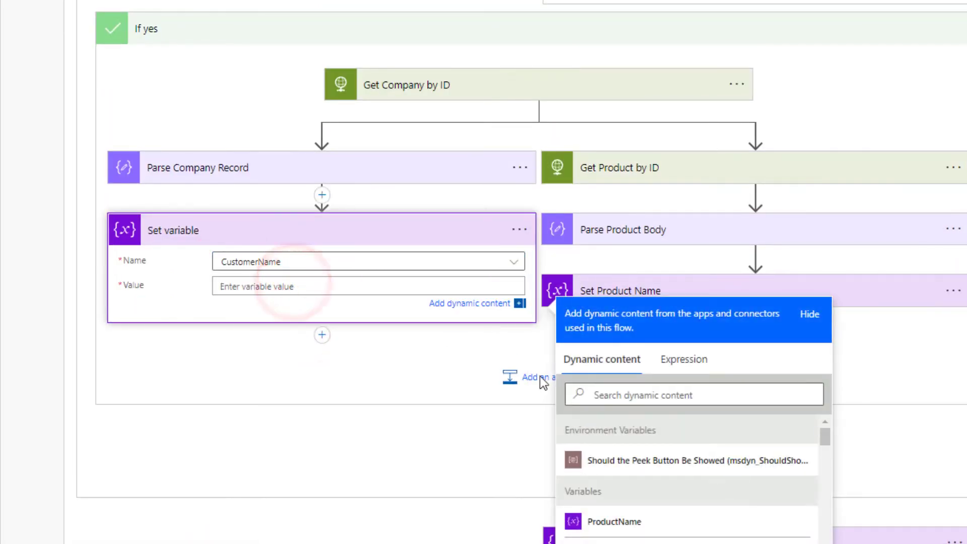
scroll(637, 493, down, 3)
scroll(633, 516, down, 4)
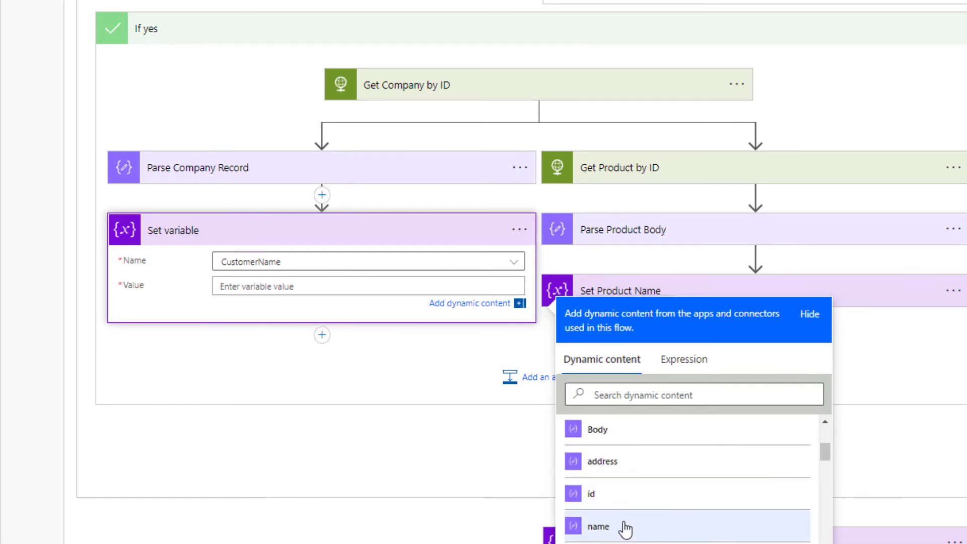
click(622, 523)
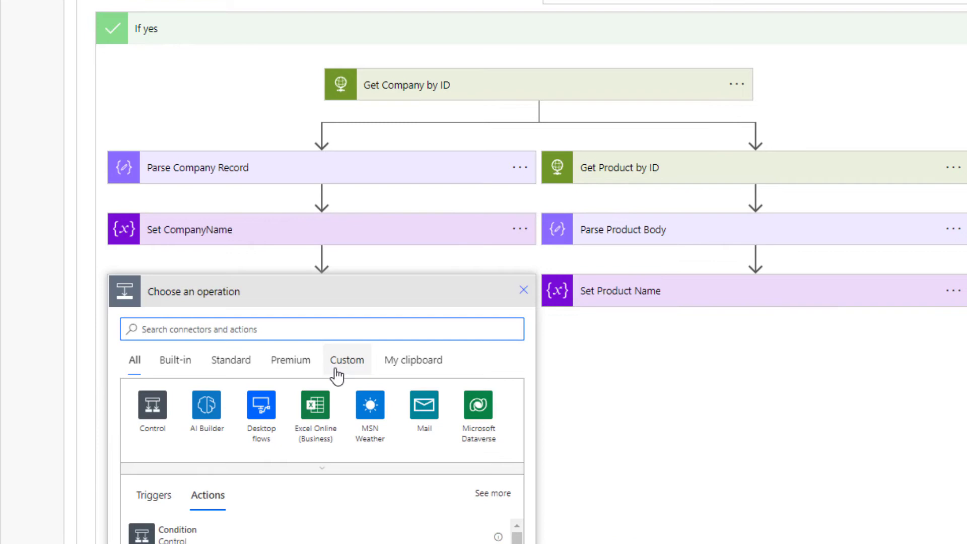
click(334, 369)
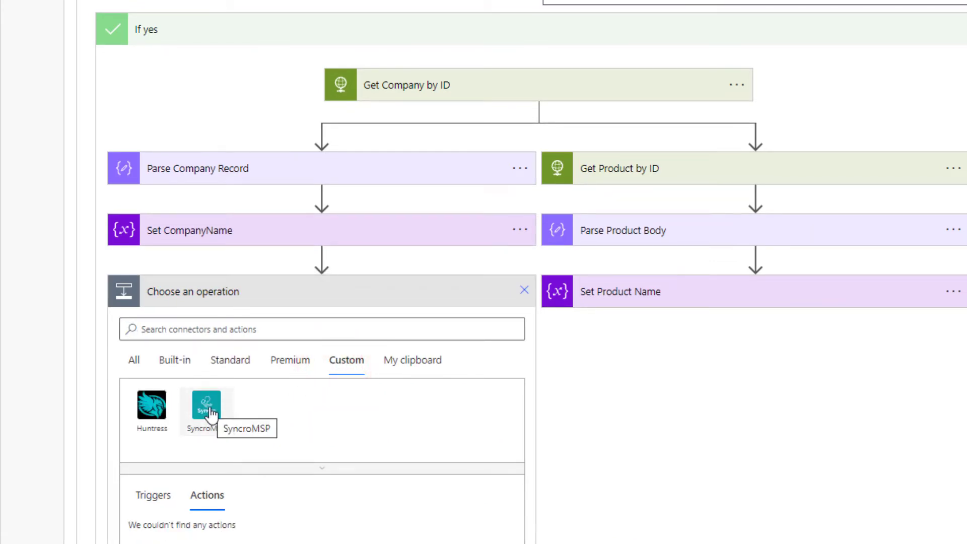
Step: Add a SyncroMSP Search step after Set CompanyName that queries the CustomerName variable
click(210, 410)
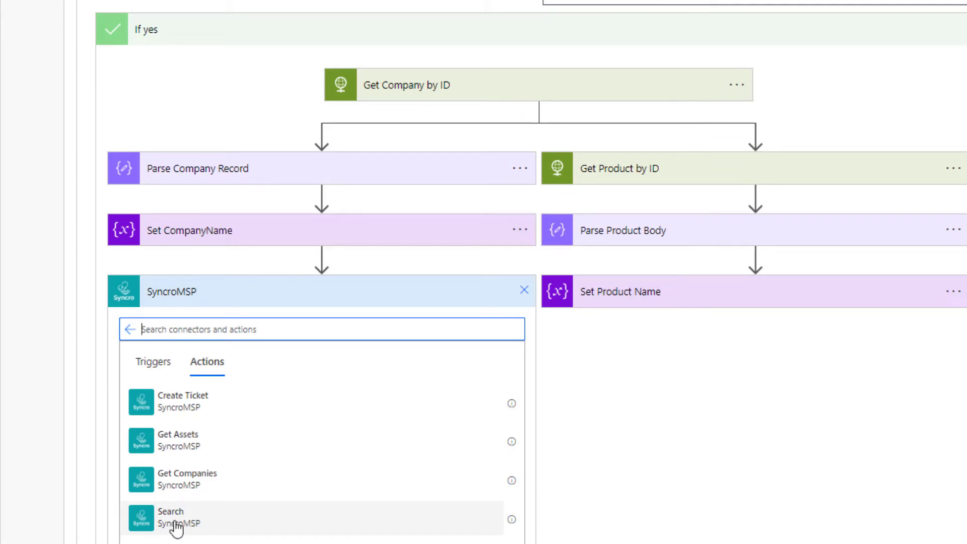
click(177, 528)
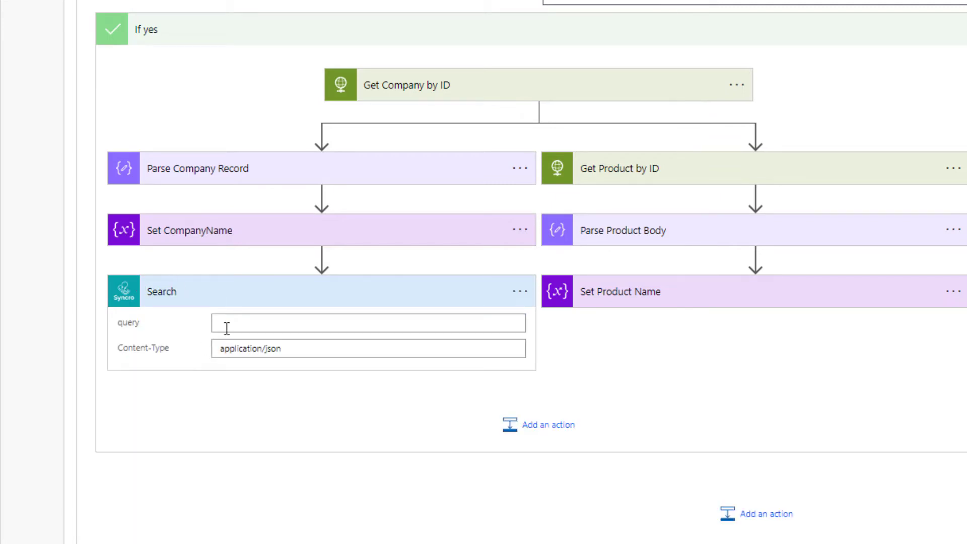
click(245, 329)
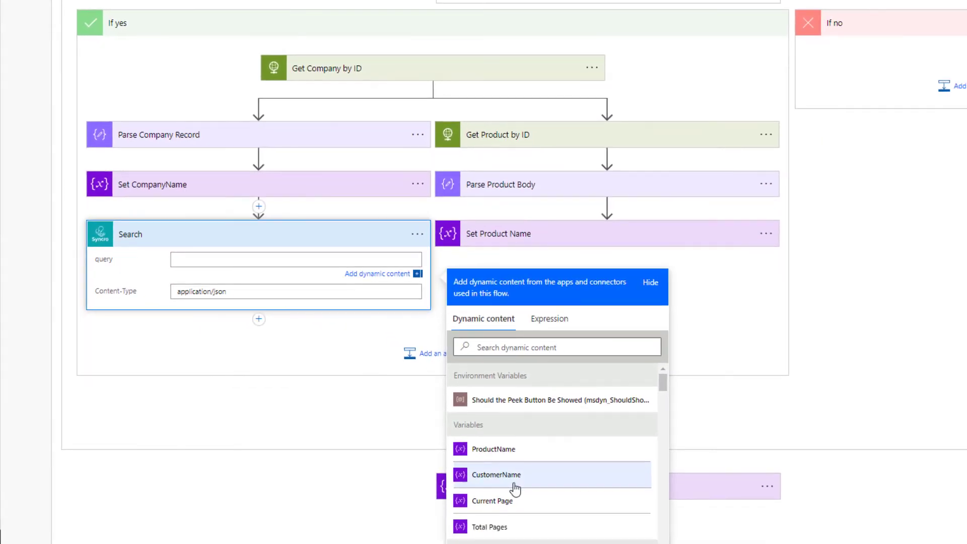
click(516, 485)
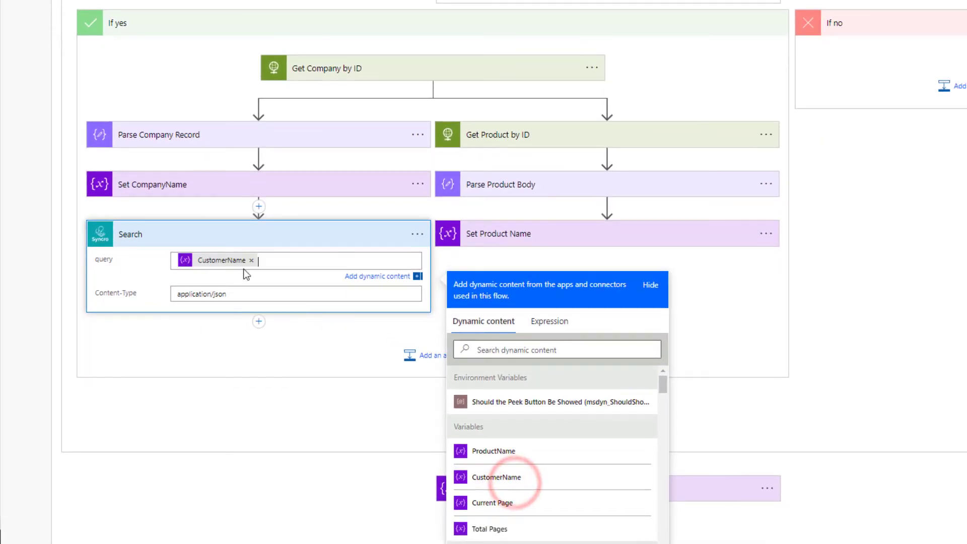
click(260, 242)
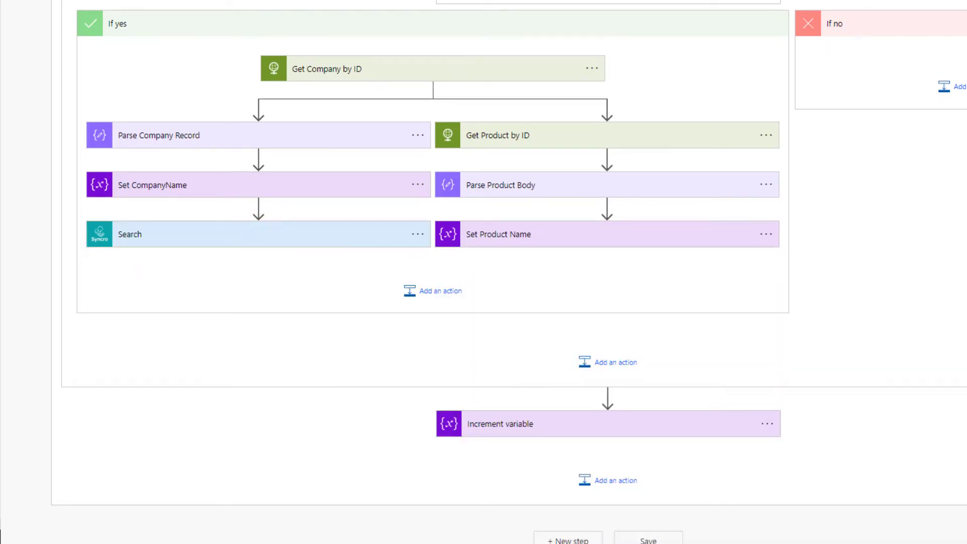
Step: Insert a Parse JSON step named Parse Search on the Search body, pasting the Syncro results schema
click(258, 256)
click(262, 275)
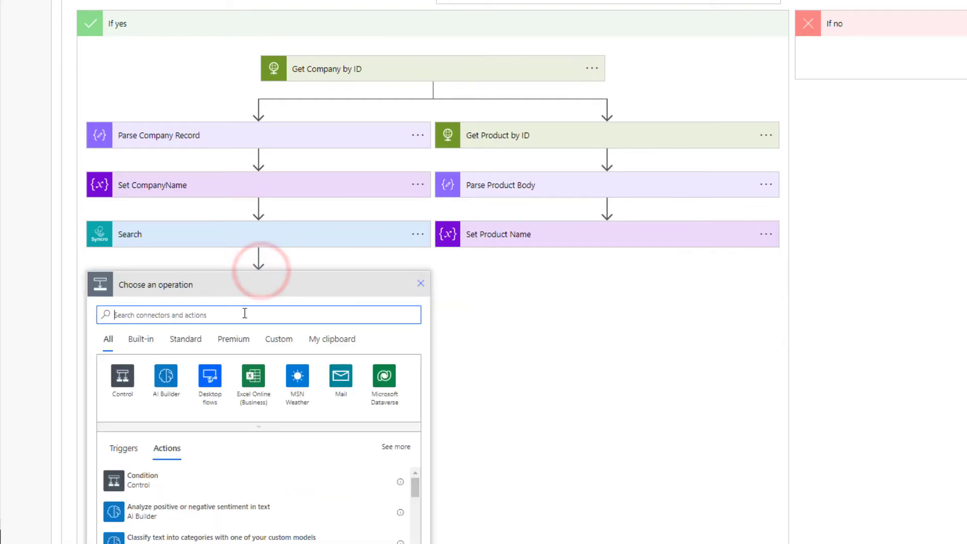
text(Pa)
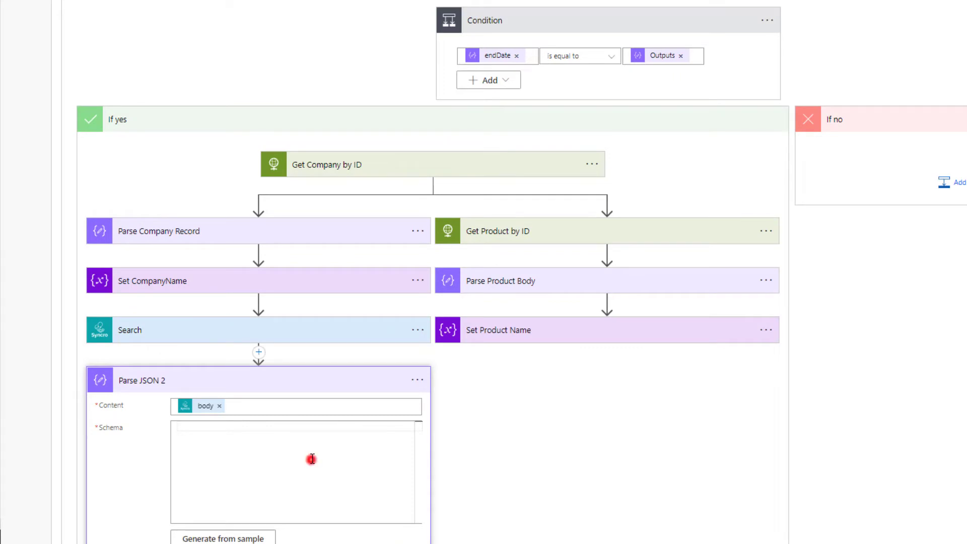
click(312, 459)
key(ctrl+v)
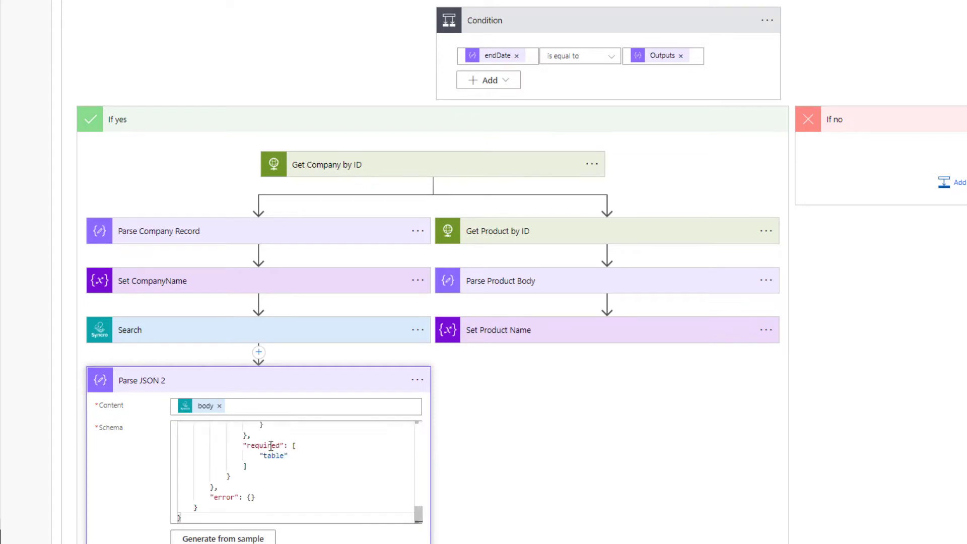
scroll(307, 453, up, 10)
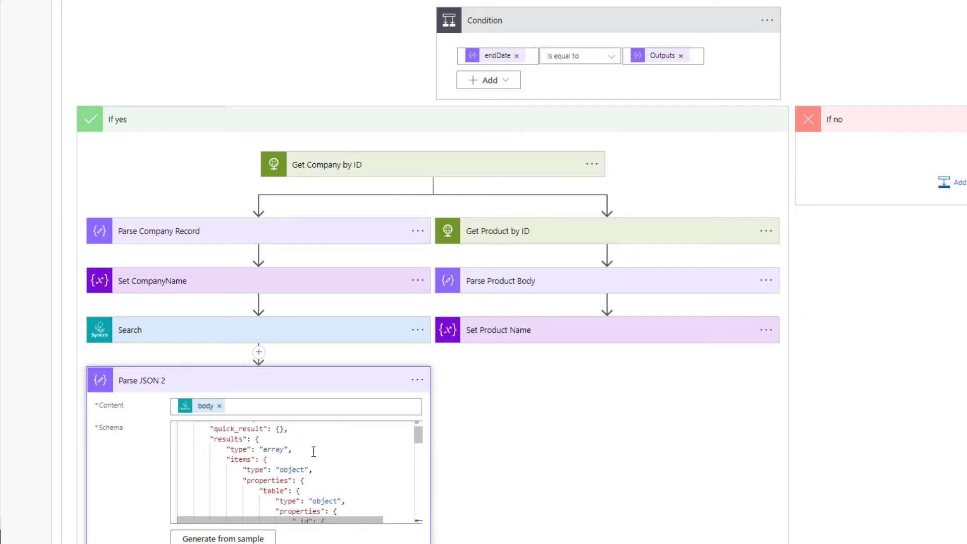
scroll(345, 478, down, 3)
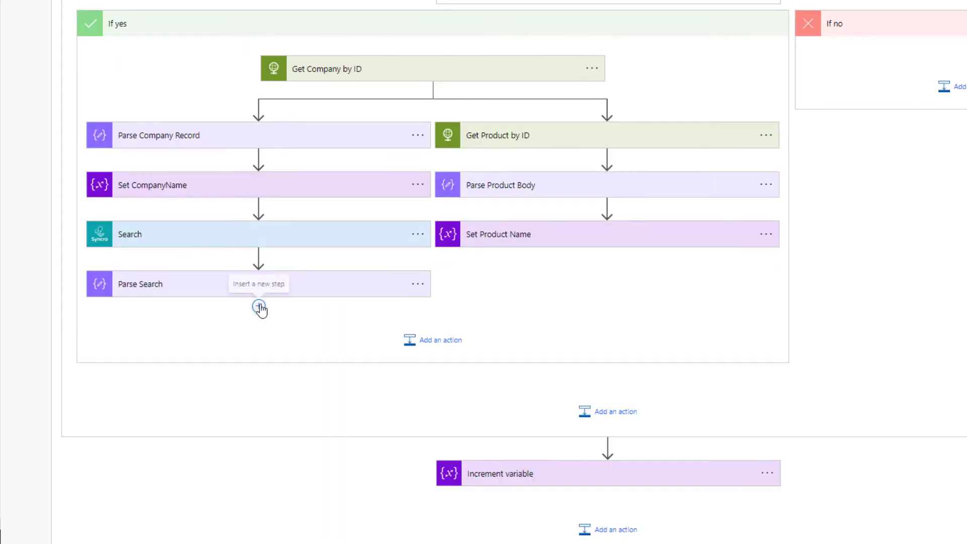
click(259, 304)
Step: Add Condition 2 with the left value empty(body('Parse_Search')?['results'])
click(264, 326)
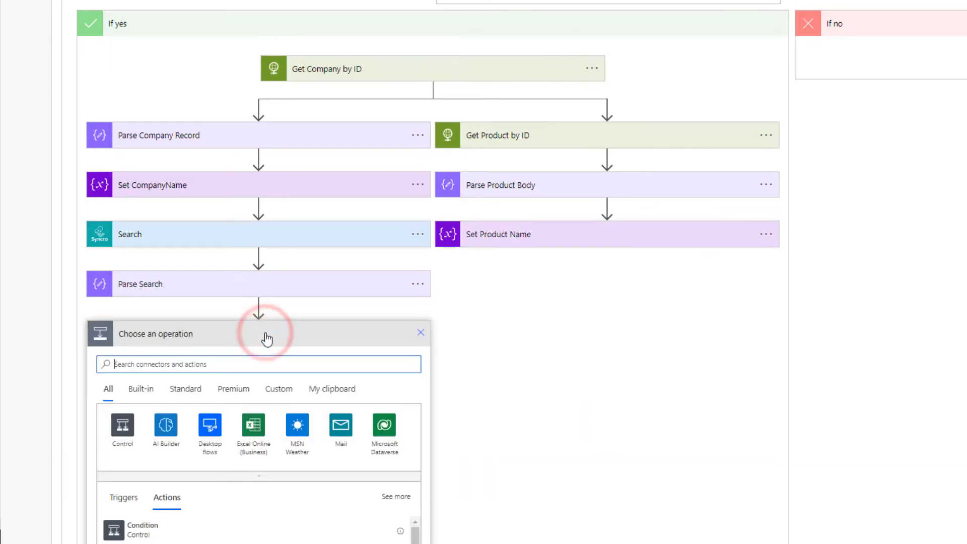
click(143, 528)
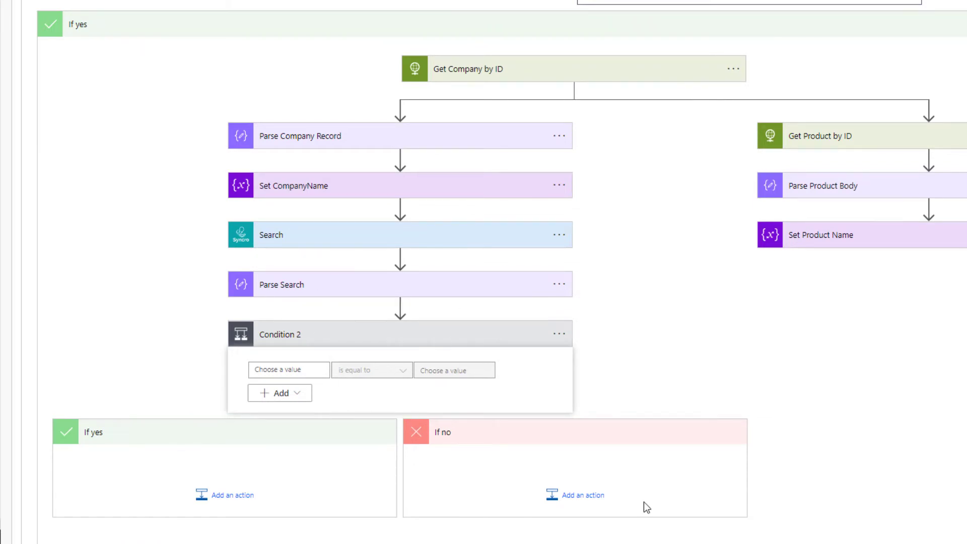
click(291, 371)
click(446, 425)
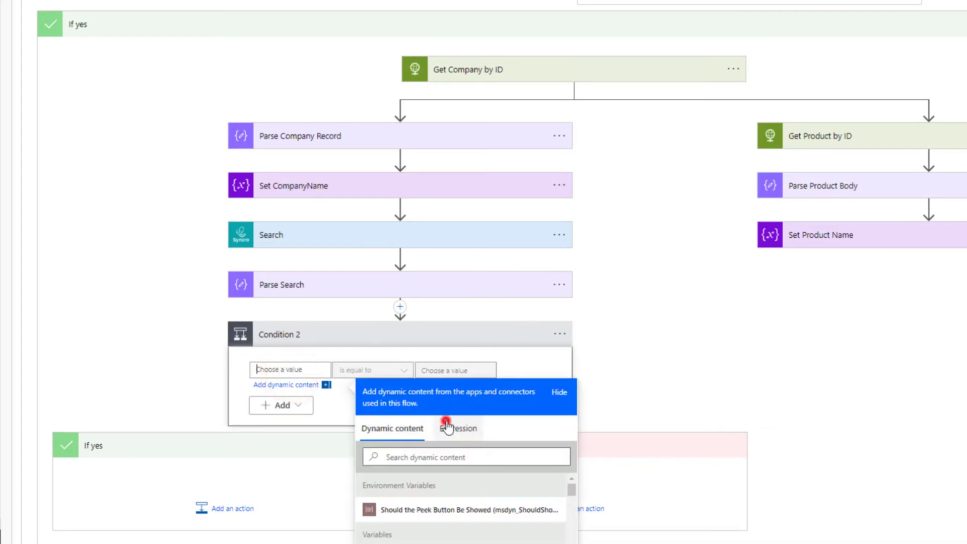
text(em)
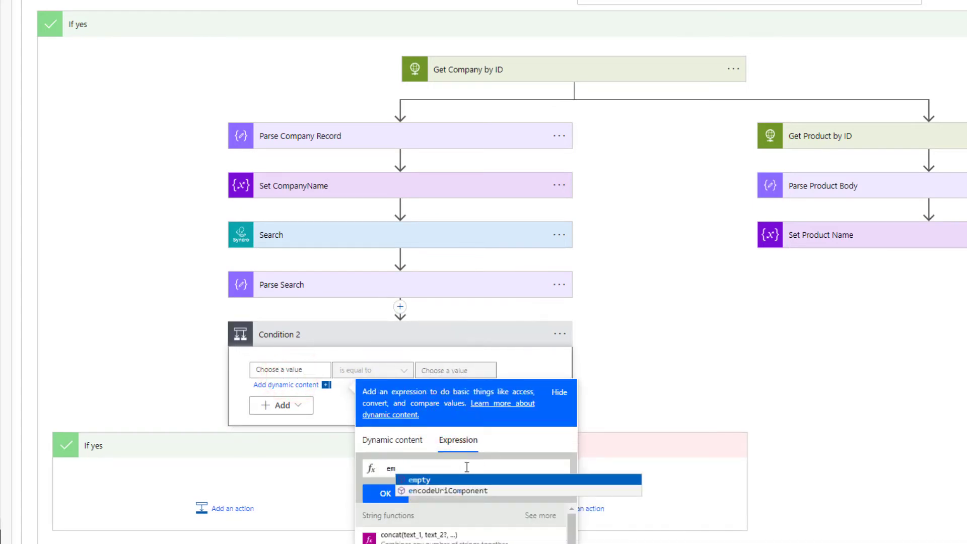
key(Tab)
click(377, 441)
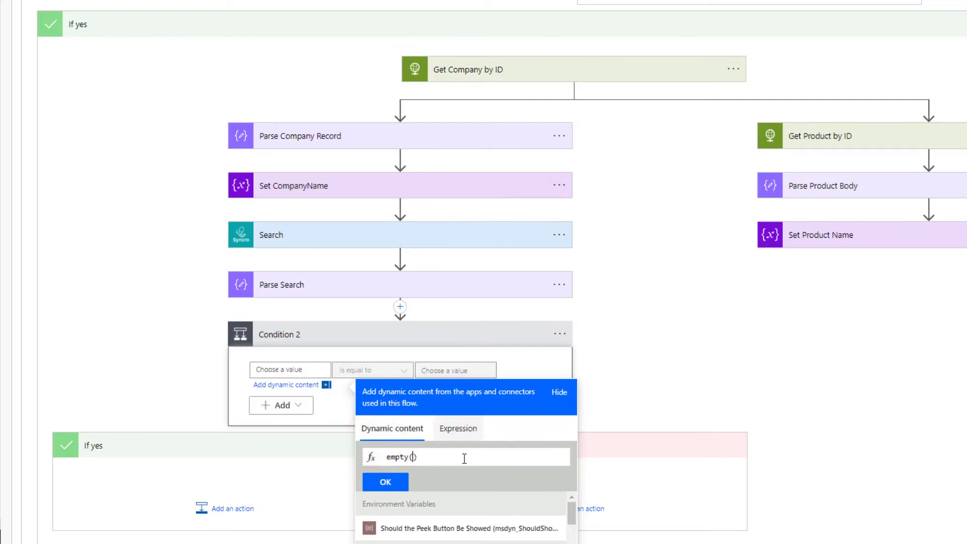
scroll(468, 468, down, 6)
click(459, 433)
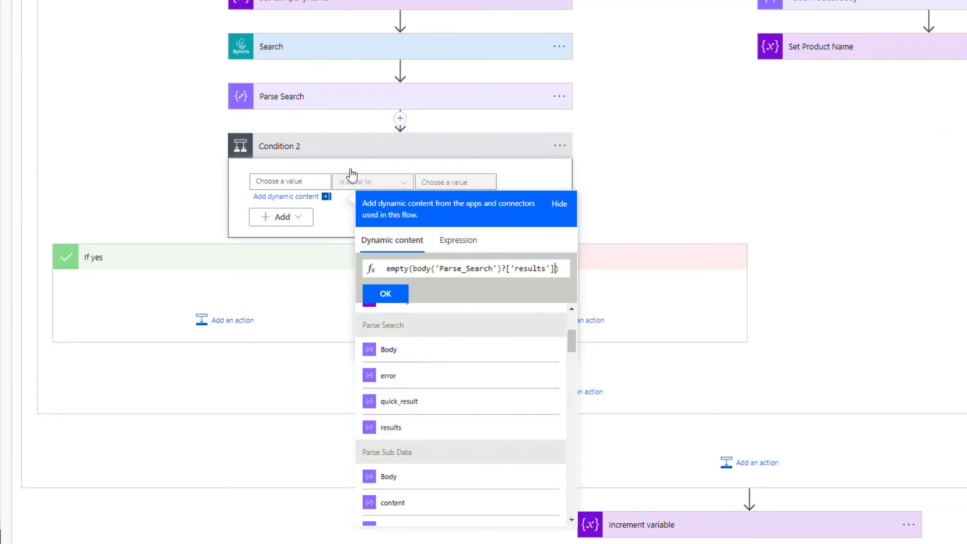
click(402, 292)
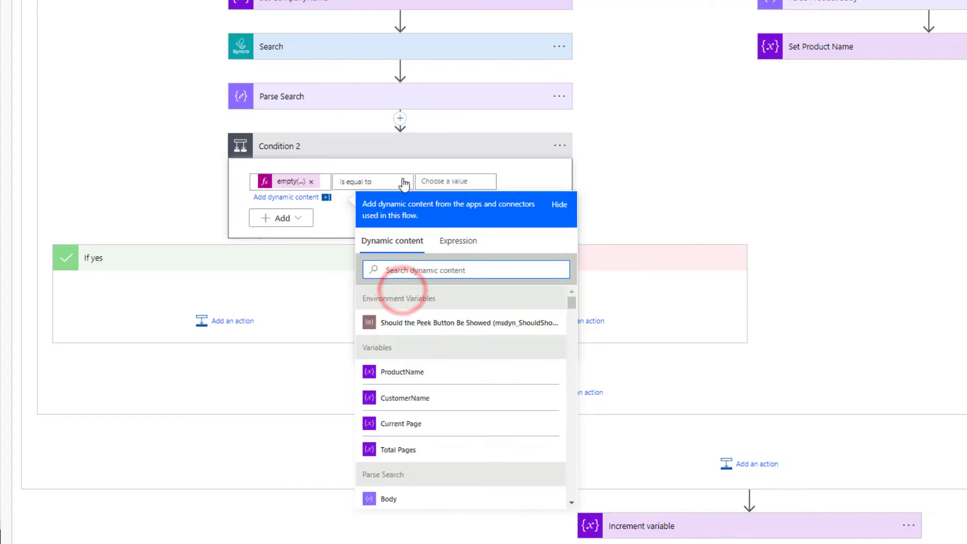
Step: Keep 'is equal to' and set the comparison value to true
click(436, 181)
text(true)
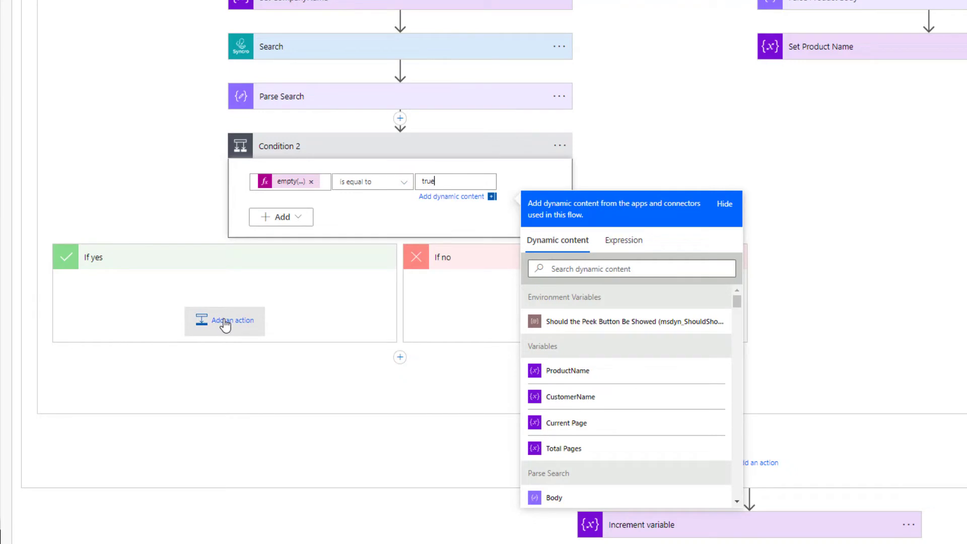
click(225, 324)
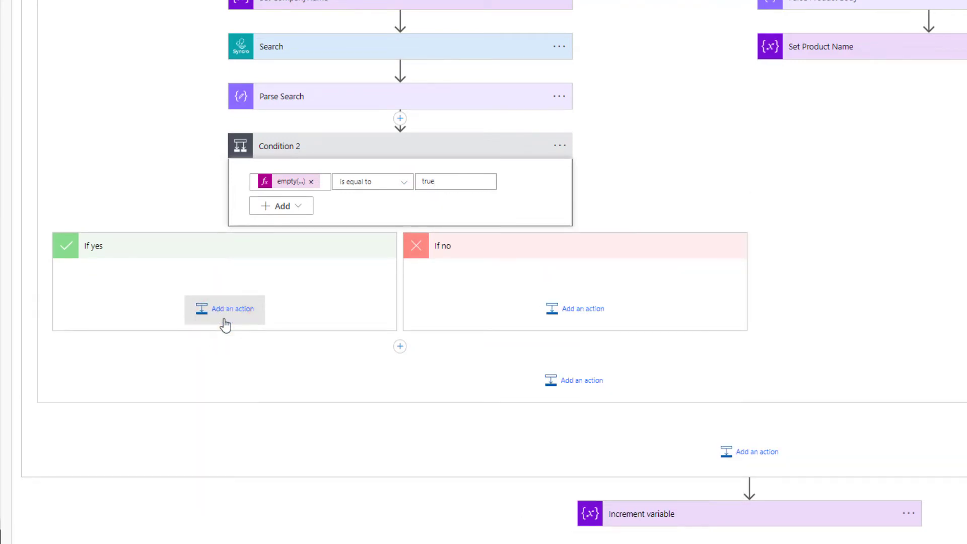
Step: Add a Teams 'Post message in a chat or channel' action to If yes, posting in Chat with Flow bot
click(225, 325)
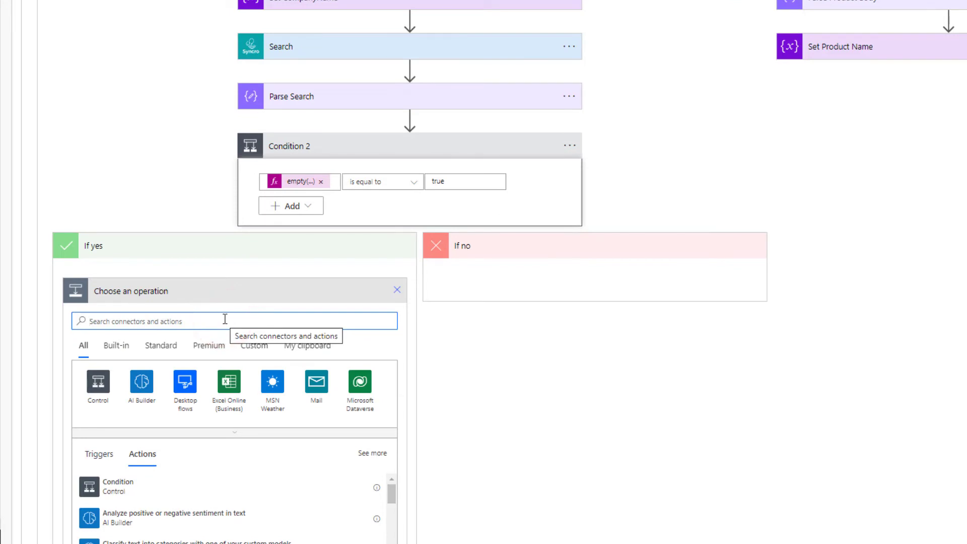
text(Teams)
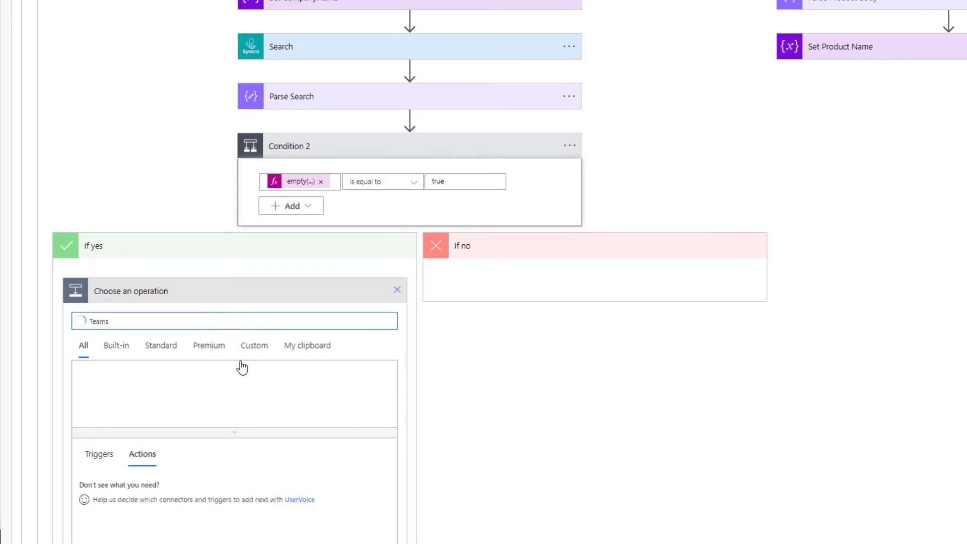
click(94, 386)
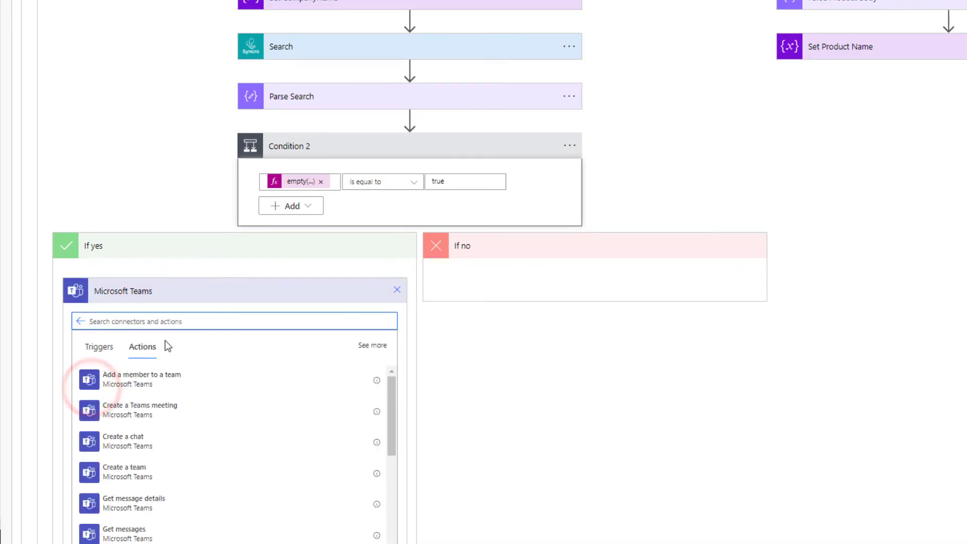
scroll(176, 352, down, 3)
scroll(205, 374, down, 1)
scroll(205, 374, down, 1)
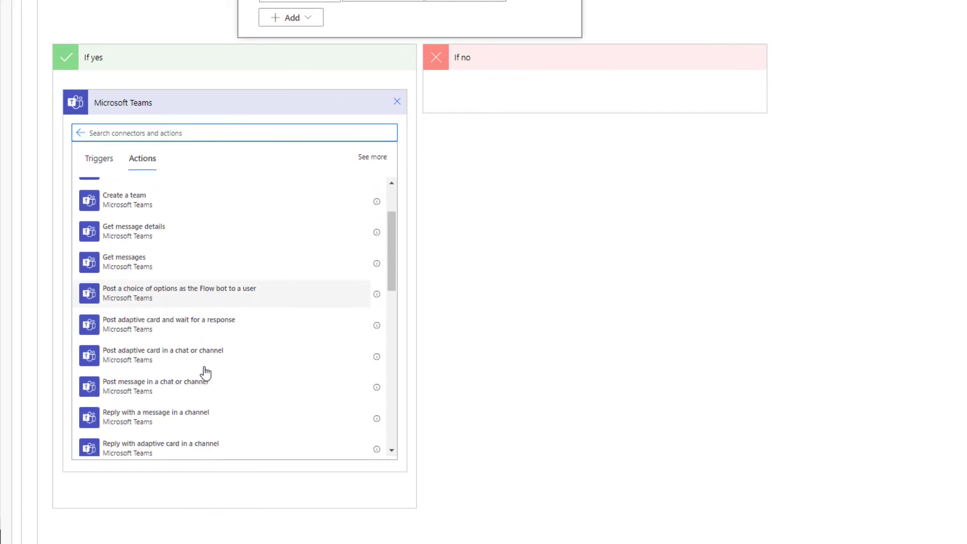
click(190, 393)
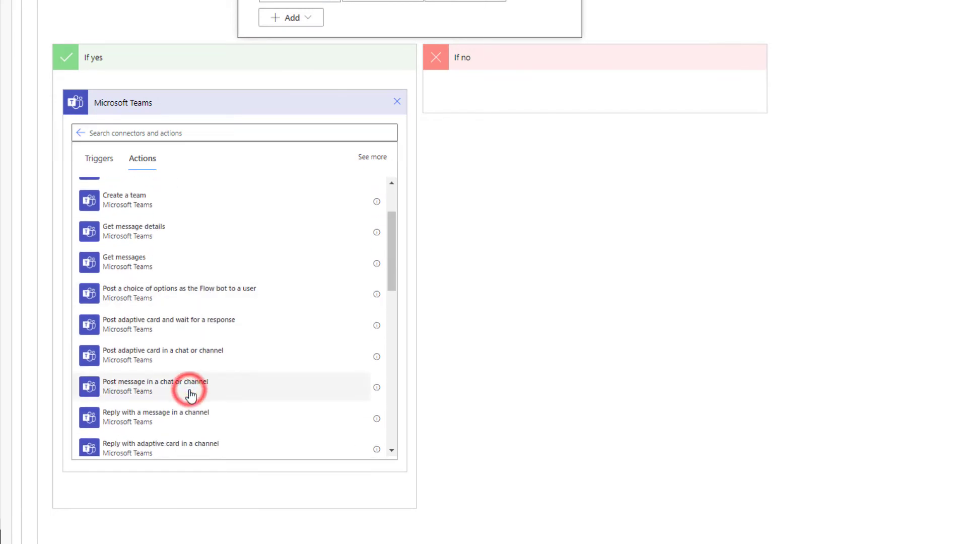
click(212, 157)
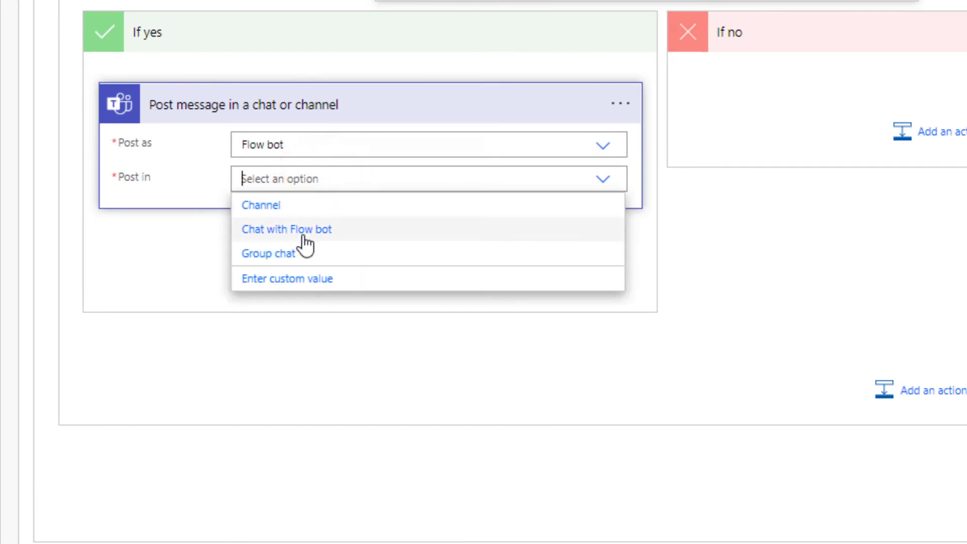
click(304, 236)
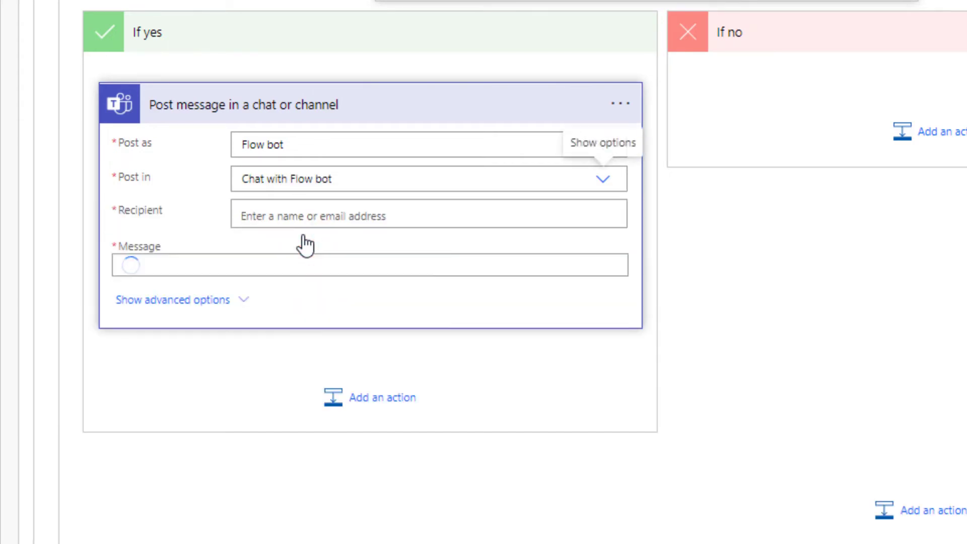
Step: Address it to the chosen recipient with message: Customer CustomerName not found in Syncro, upcoming NCE renewal ProductName
click(302, 218)
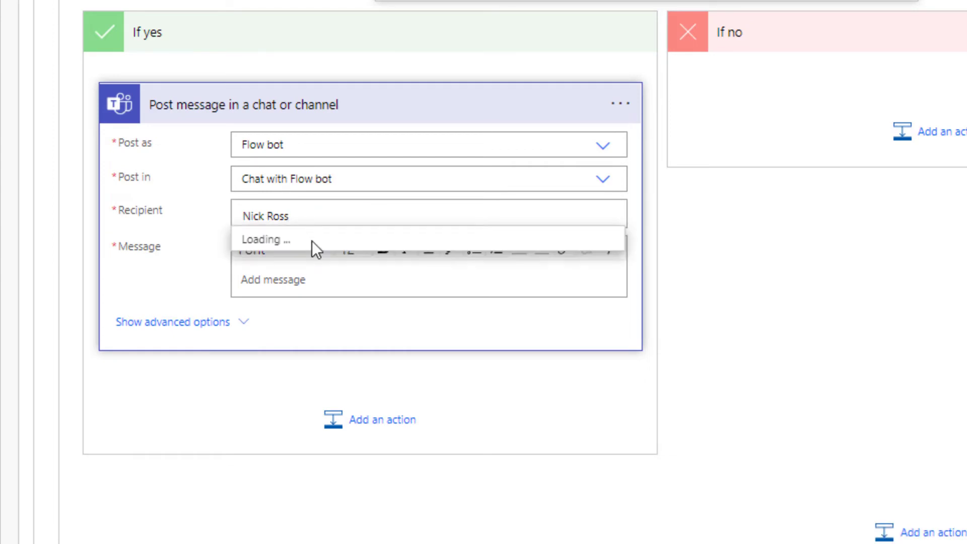
click(313, 245)
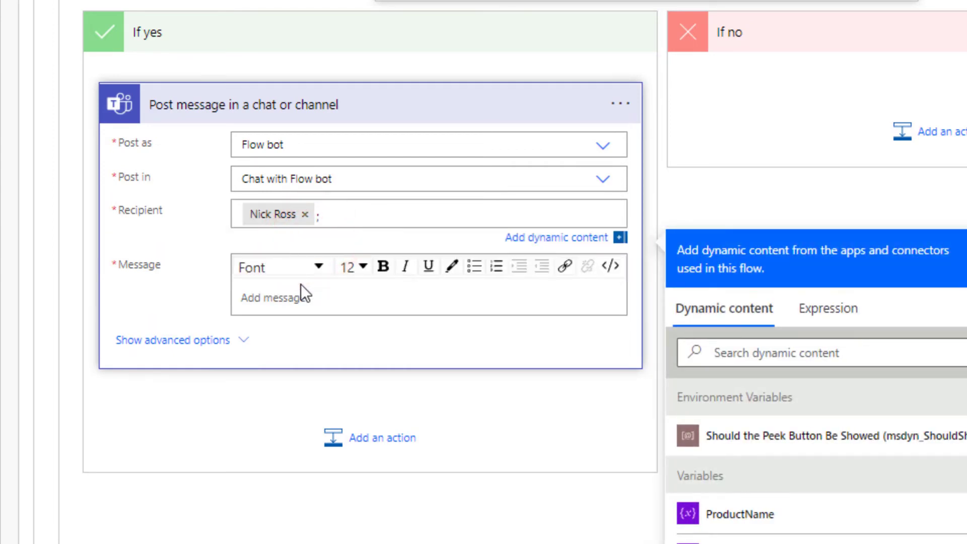
click(300, 291)
text(Cust)
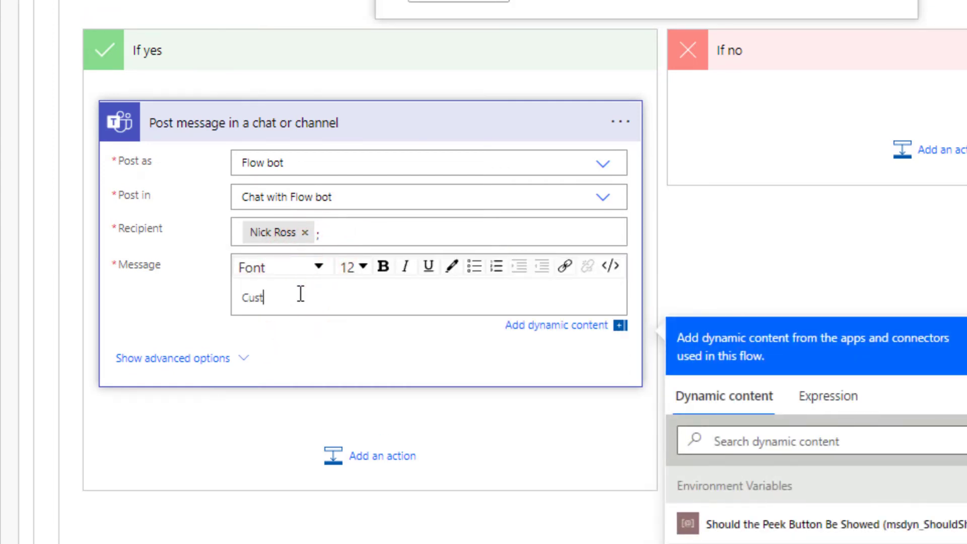
text(omer:)
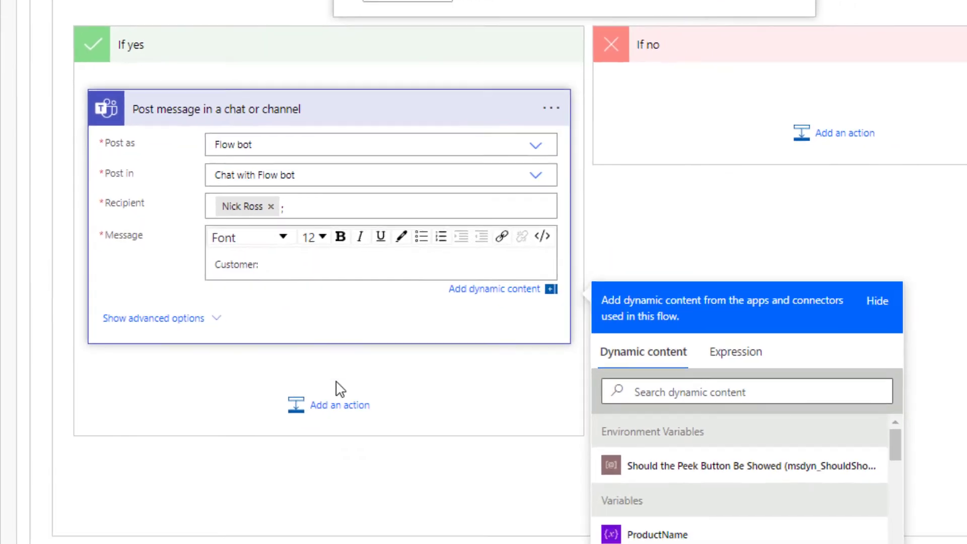
click(561, 455)
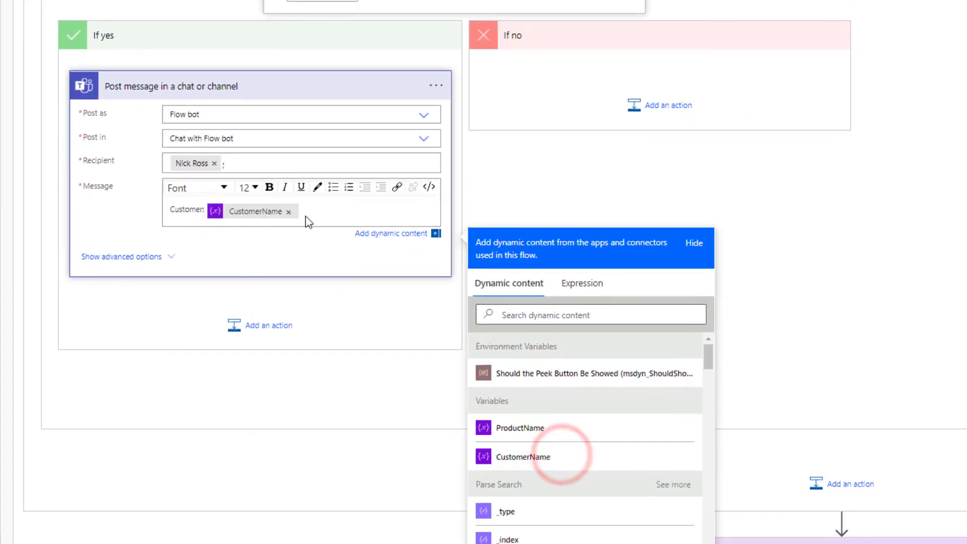
text(was not)
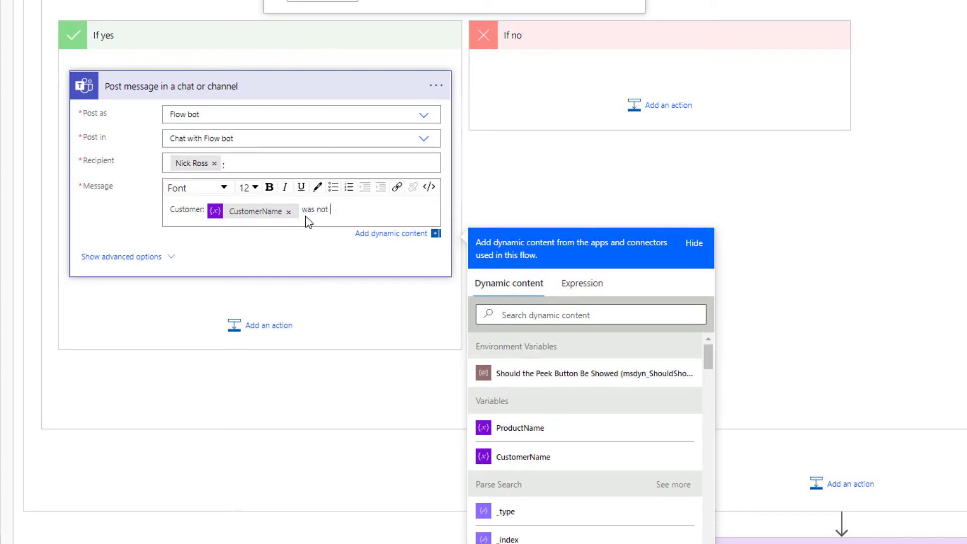
text( found in Syncro but has an upcooming NCE renewal:)
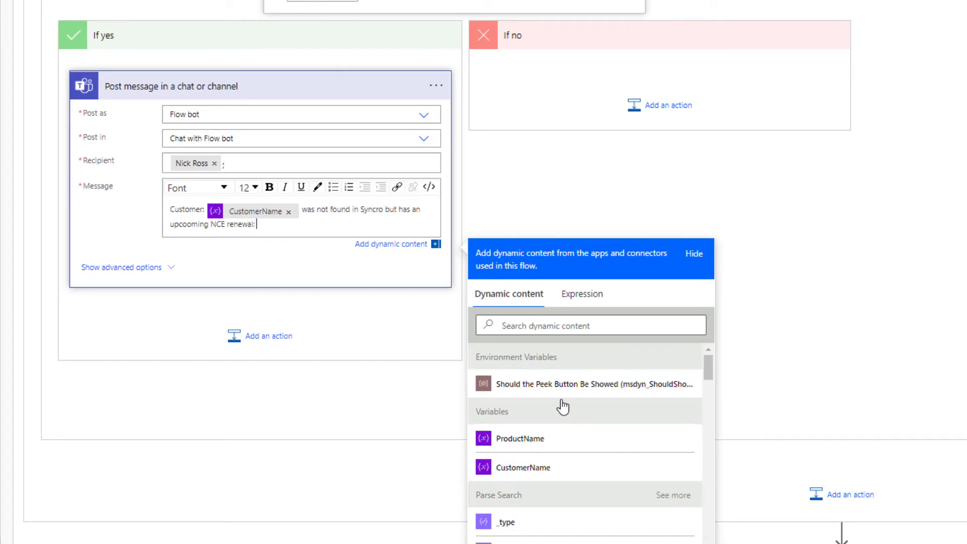
click(551, 439)
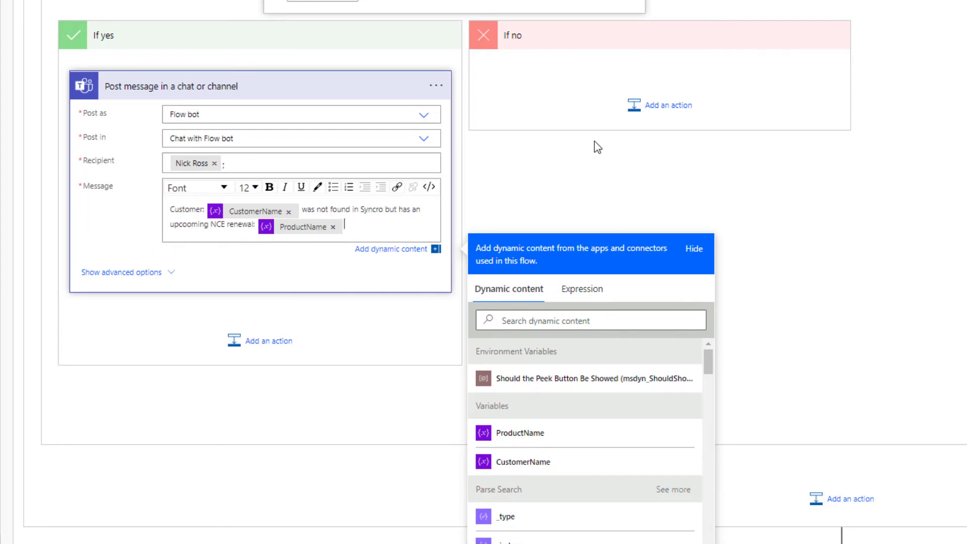
Step: Add an empty Scope control action to Condition 2's If no branch
click(651, 104)
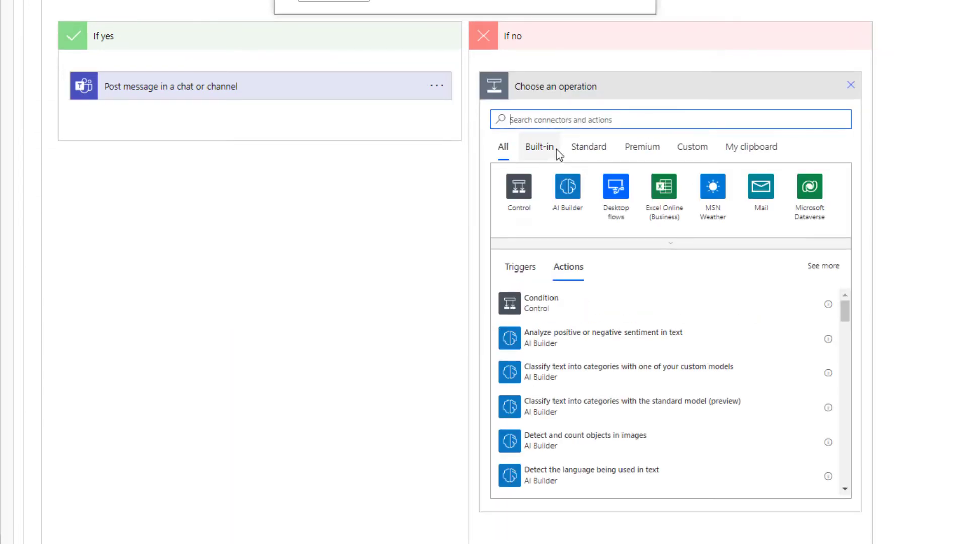
scroll(719, 266, up, 2)
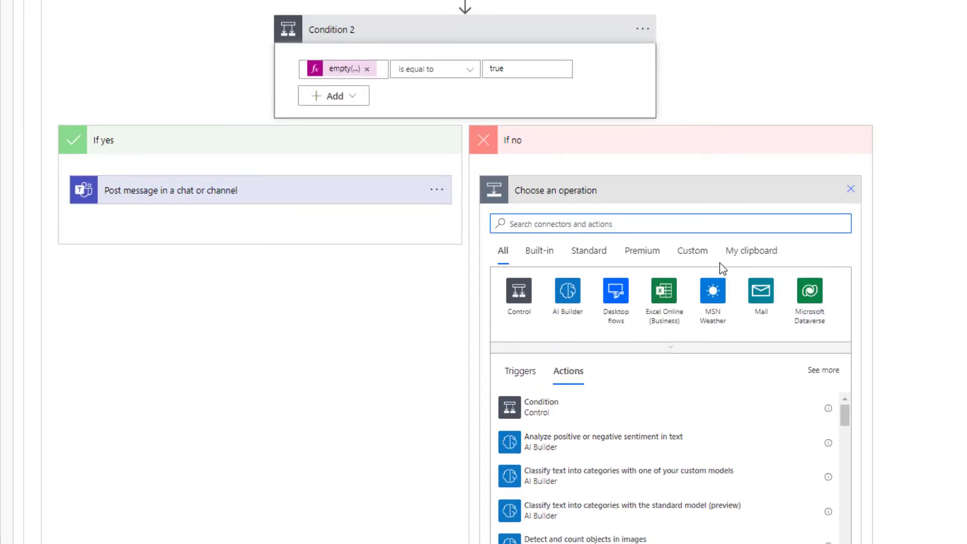
text(SCope)
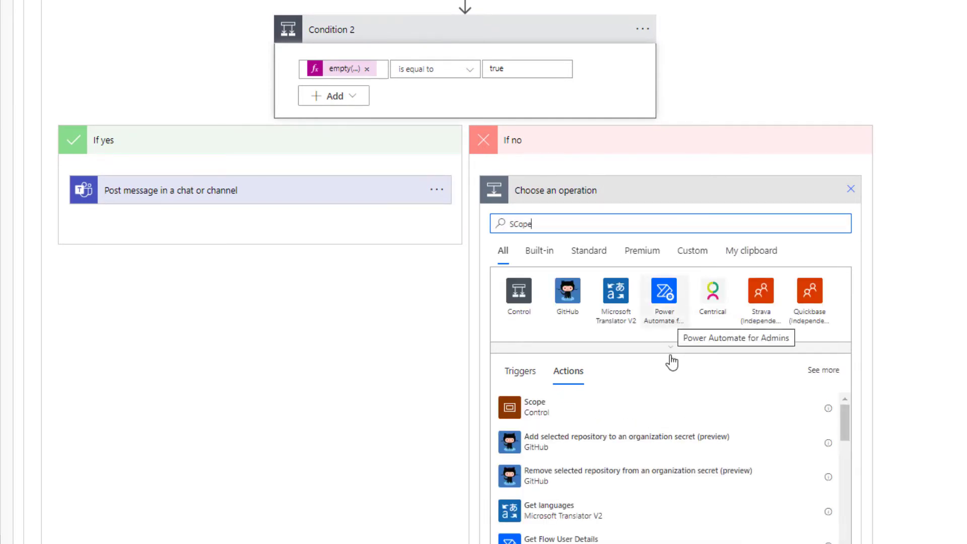
click(618, 420)
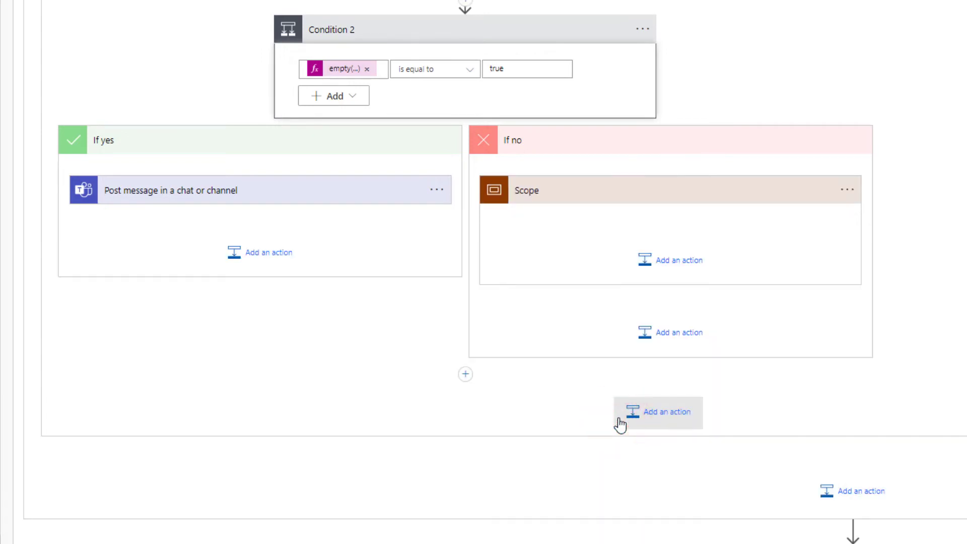
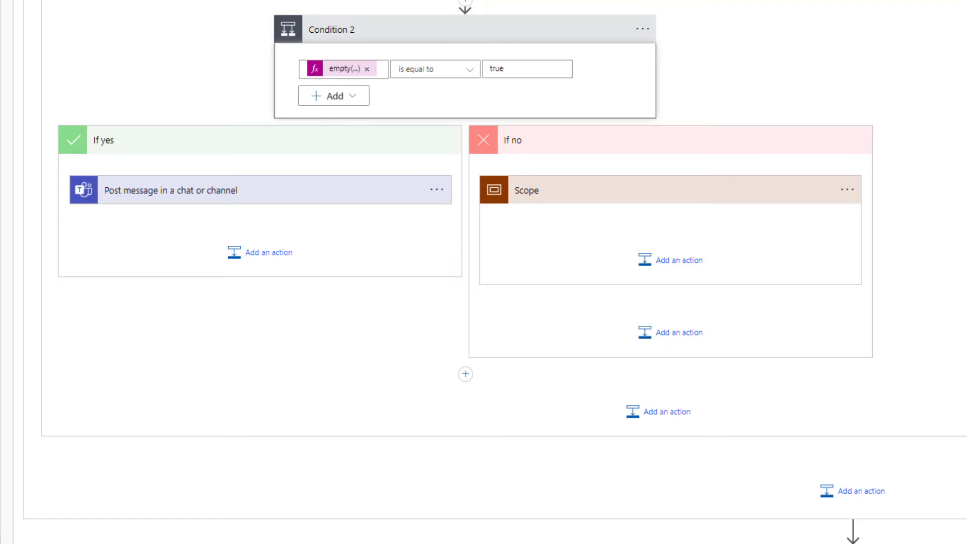
Step: Rename the scope in the If no branch to Try
click(855, 188)
click(895, 232)
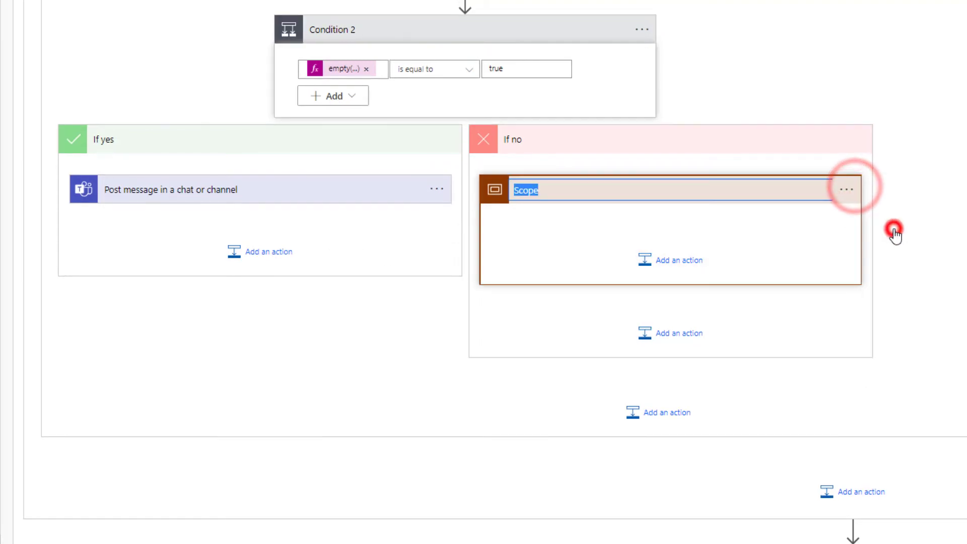
text(Try)
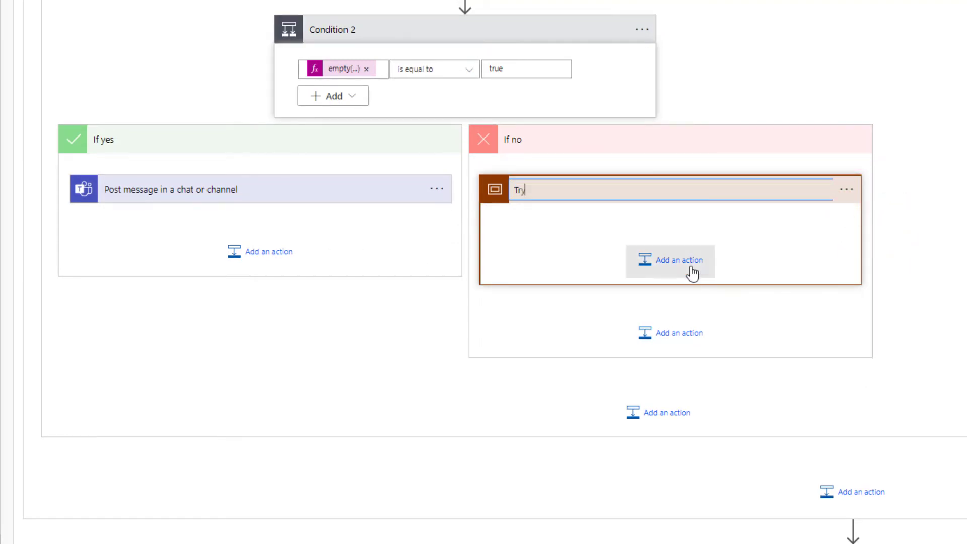
click(692, 273)
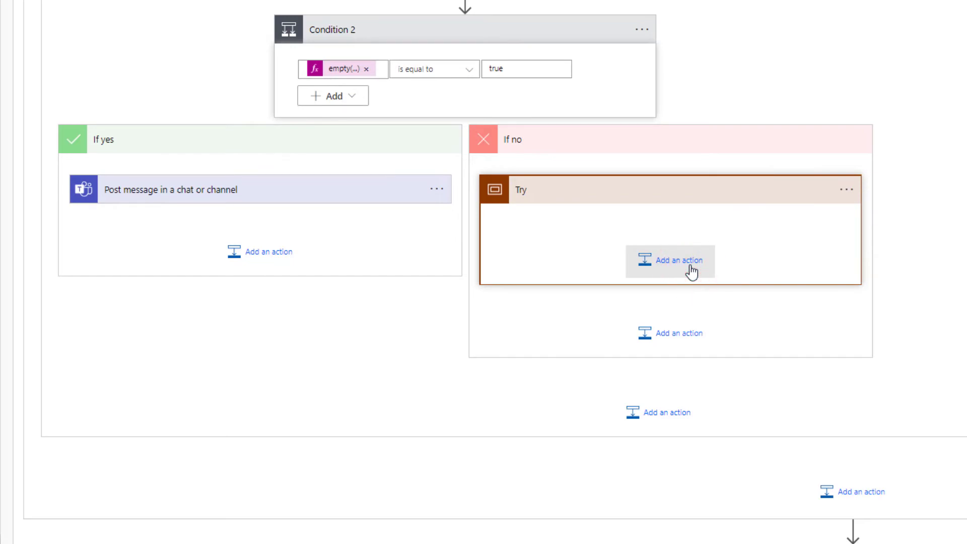
Step: Add a Compose action inside the Try scope
click(687, 268)
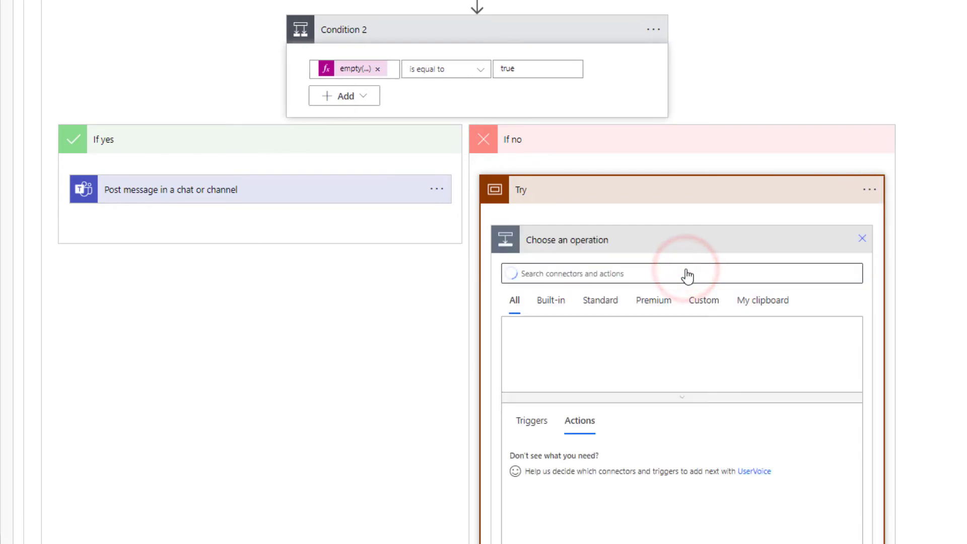
text(compose)
click(542, 462)
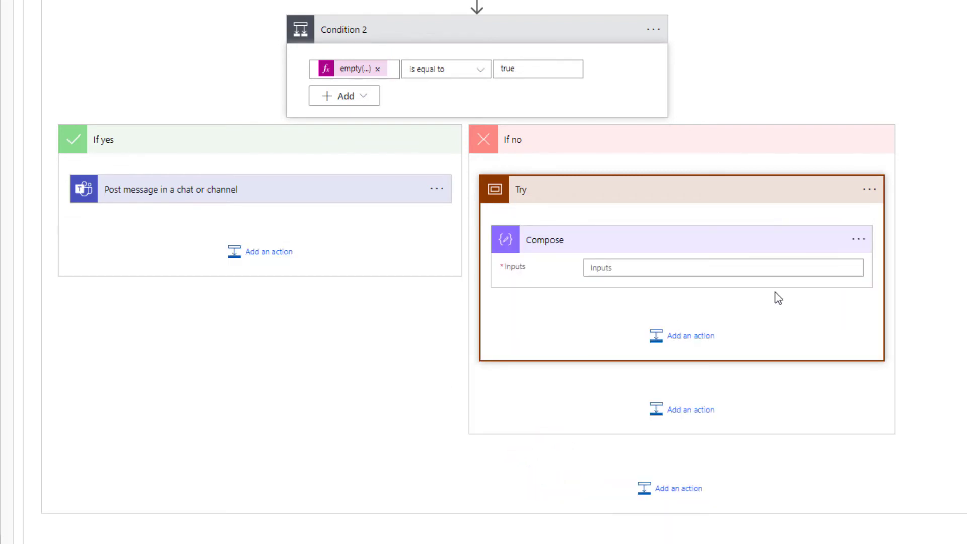
scroll(425, 145, up, 4)
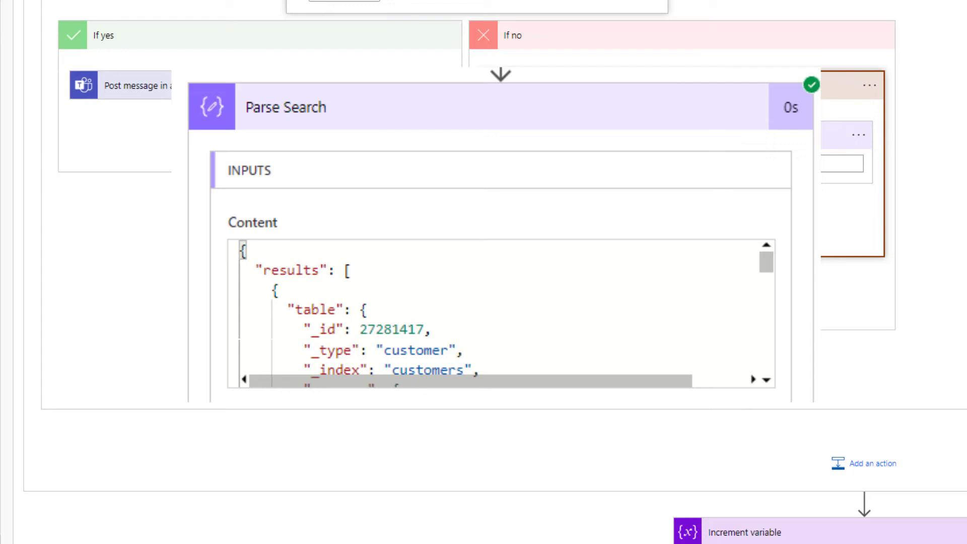
mouse_move(193, 272)
mouse_down()
mouse_move(243, 267)
mouse_move(228, 284)
mouse_move(257, 302)
mouse_move(236, 320)
mouse_up()
drag(211, 331, 251, 327)
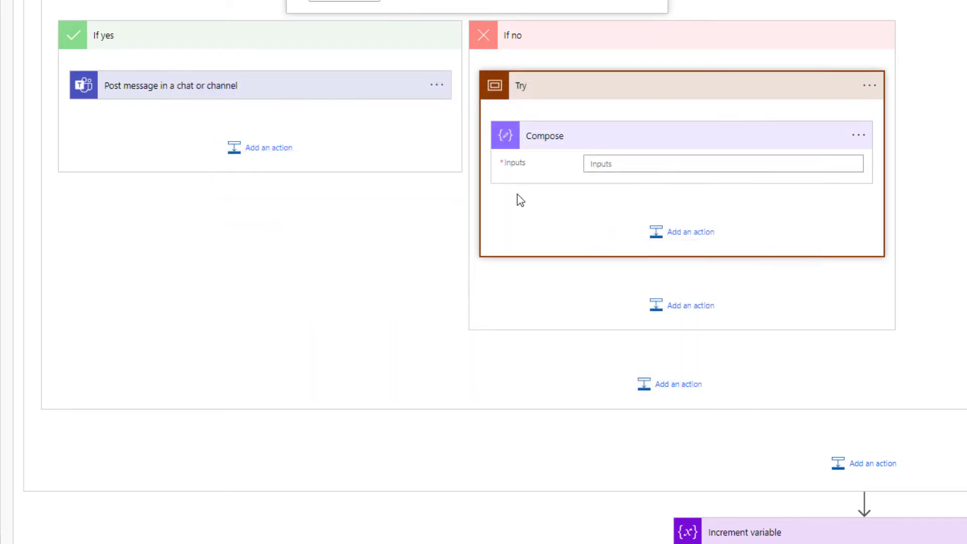
scroll(520, 201, up, 8)
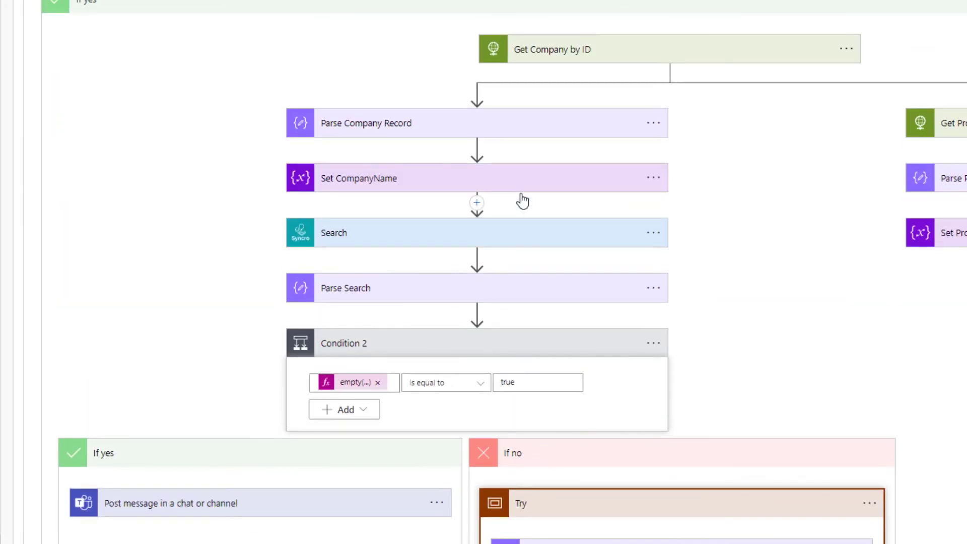
Step: Set the Compose input to outputs('Parse_Search')['body']['results'][0]['table']['_id'] and begin renaming it
scroll(522, 201, down, 4)
click(638, 373)
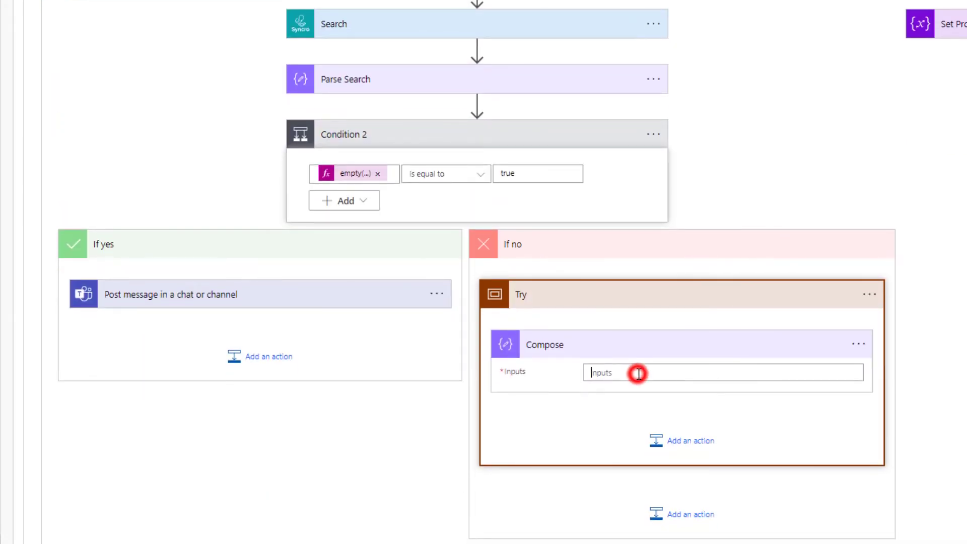
click(664, 423)
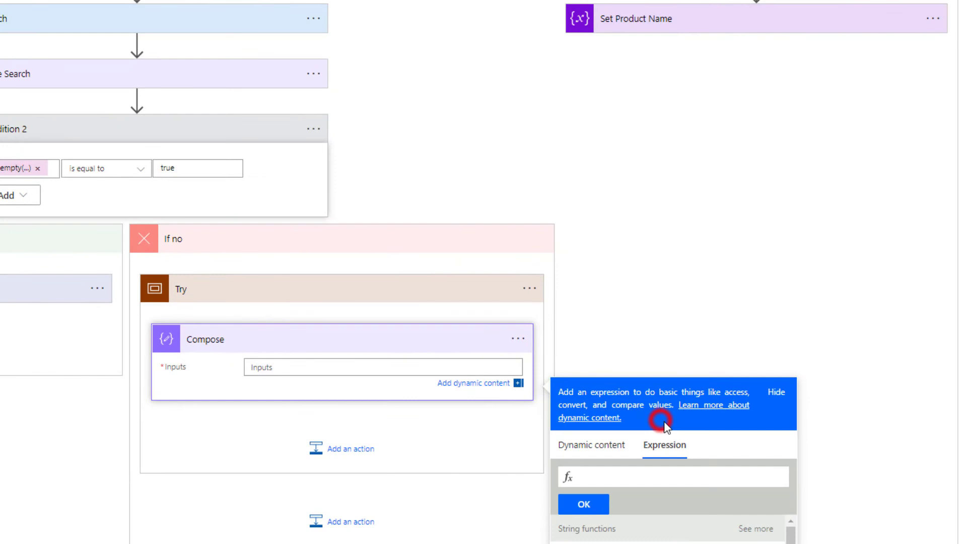
text(outputs('Parse_Search')['body']['results'][0]['table']['_id'])
triple_click(679, 473)
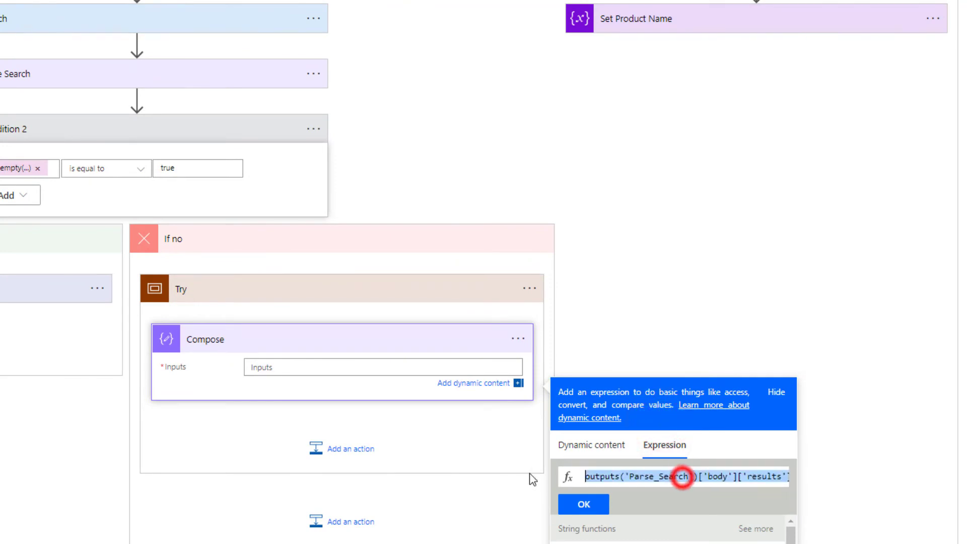
click(614, 484)
triple_click(576, 481)
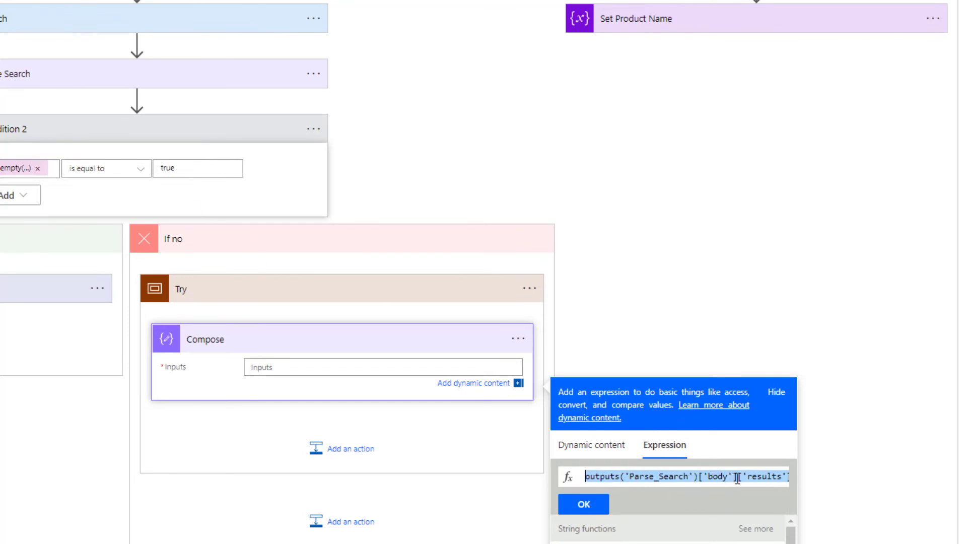
drag(737, 477, 755, 495)
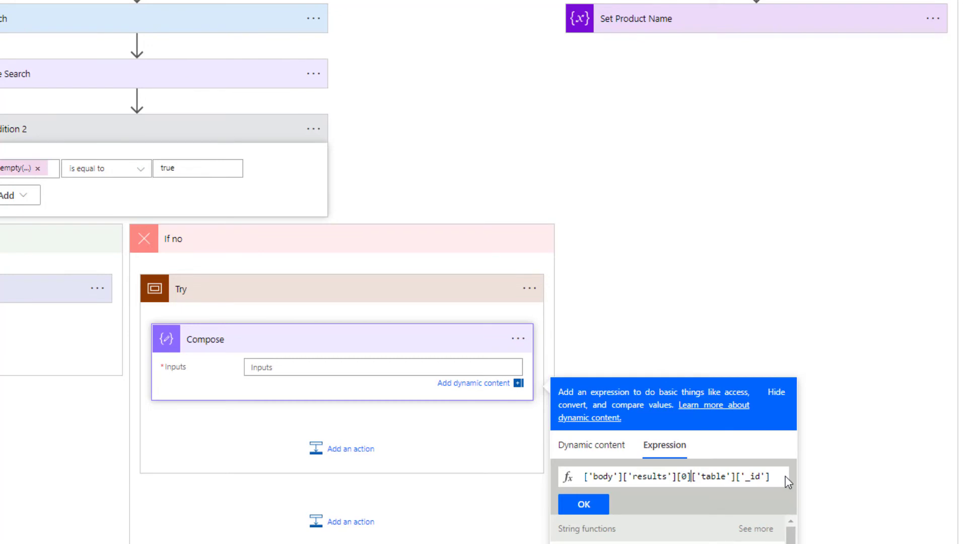
key(Right)
key(Right)
key(Right)
key(Right)
key(Right)
key(Right)
key(Right)
key(Right)
key(Right)
key(Right)
key(Right)
key(Right)
key(Right)
click(594, 508)
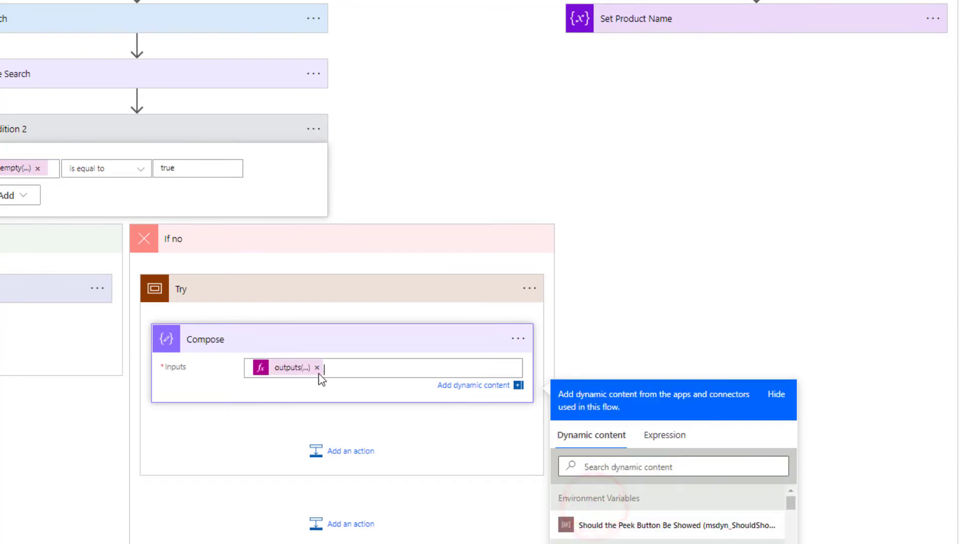
click(513, 337)
click(517, 339)
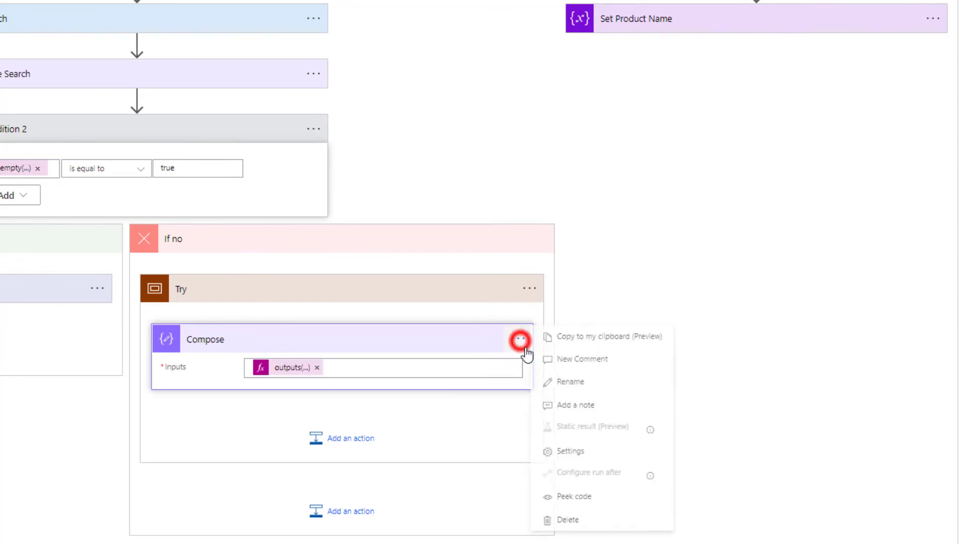
click(554, 380)
Step: Name the Compose step 'Define Customer ID' and add a SyncroMSP Create Ticket action after it
text(Def)
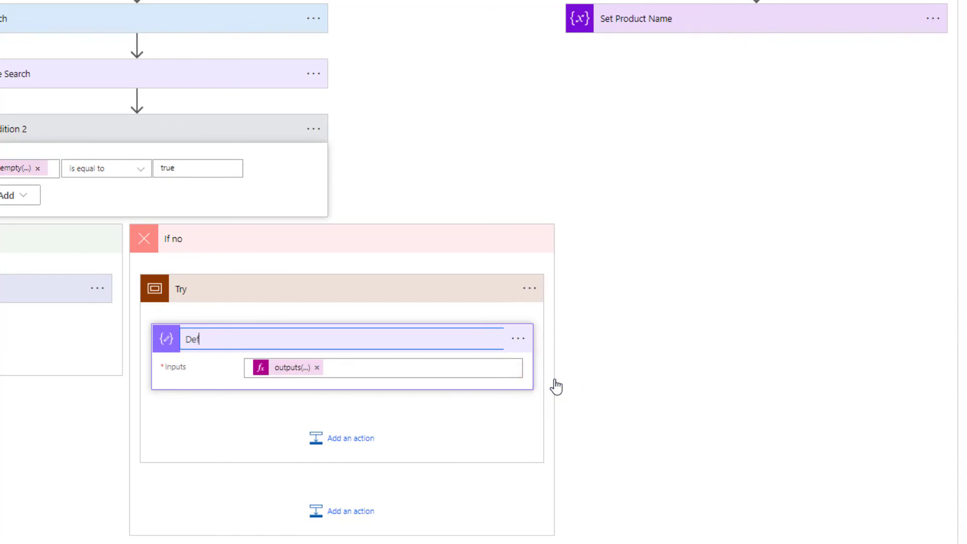
text(ine Customer ID)
click(346, 437)
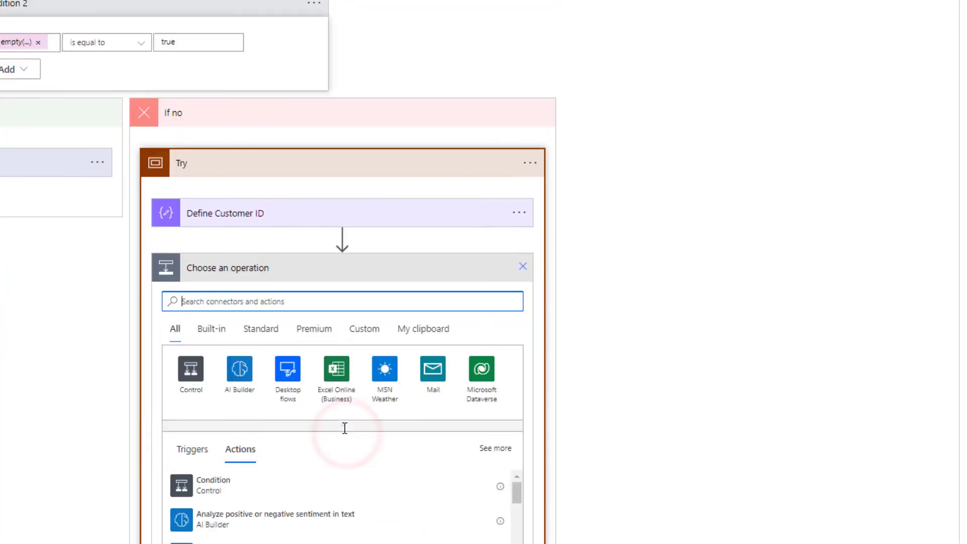
click(364, 246)
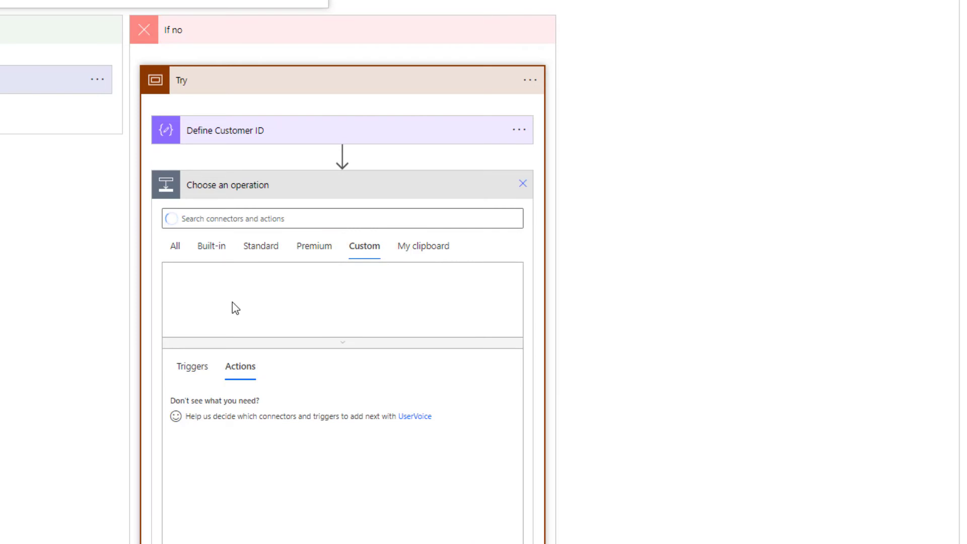
click(233, 301)
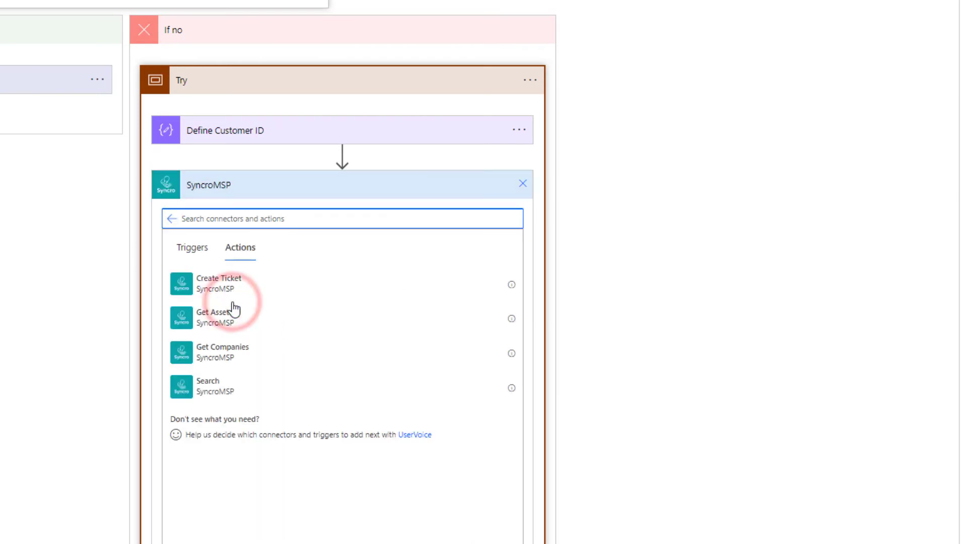
click(231, 283)
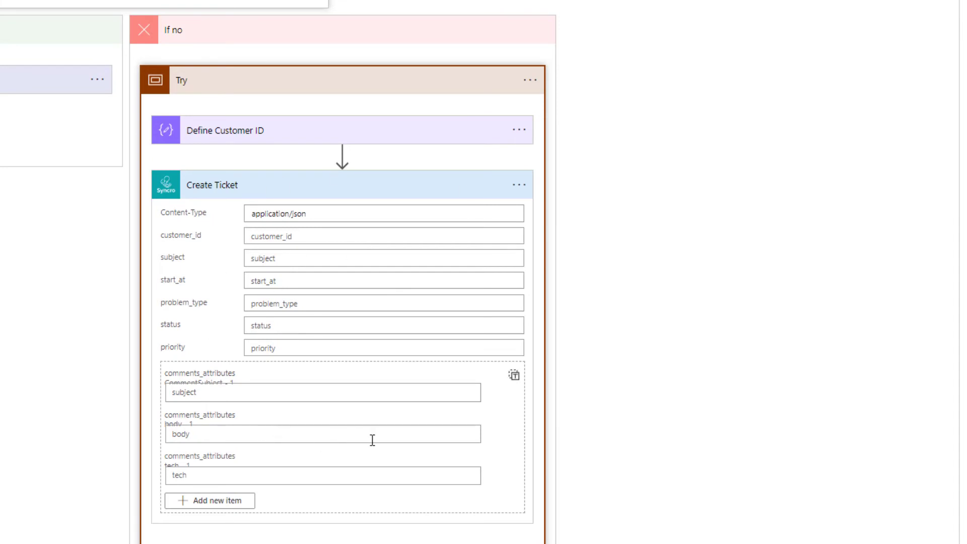
Step: Set customer_id to Define Customer ID's output, subject 'New NCE Renewal Notice', start_at utcNow()
click(345, 236)
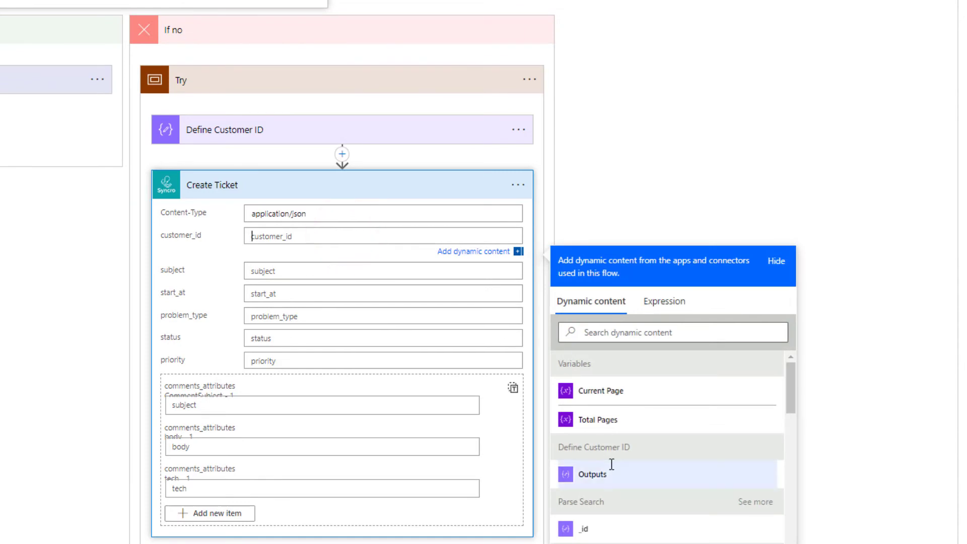
click(613, 476)
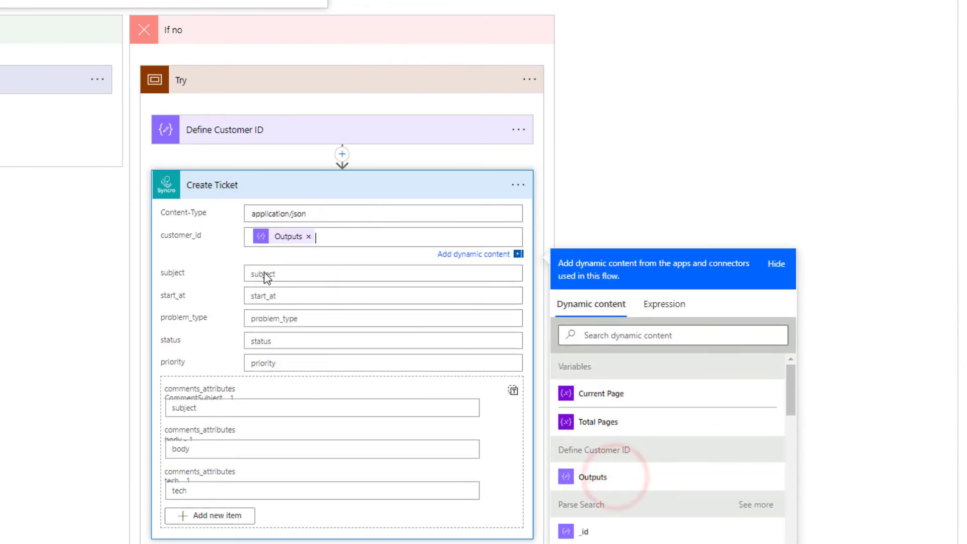
click(266, 276)
text(New)
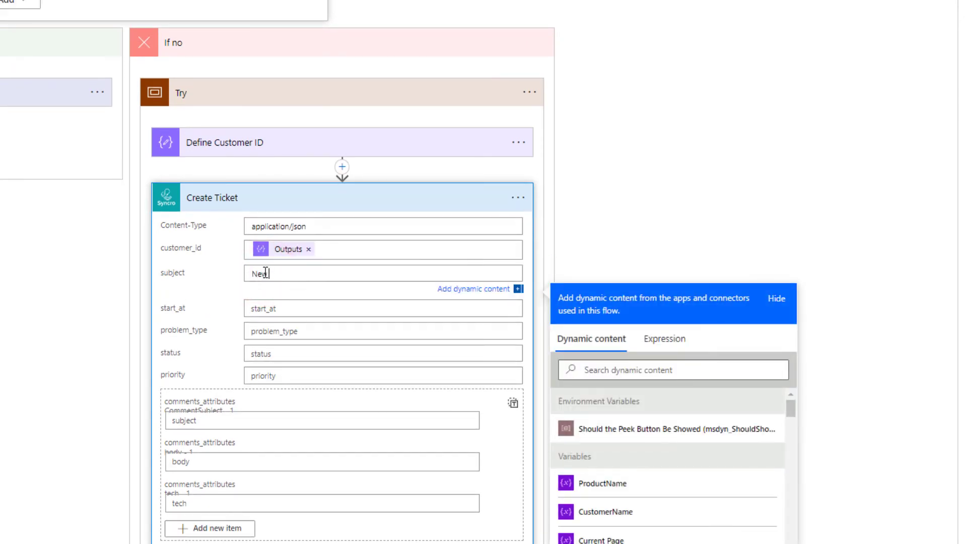
text( NCE Renewal Notice)
click(260, 309)
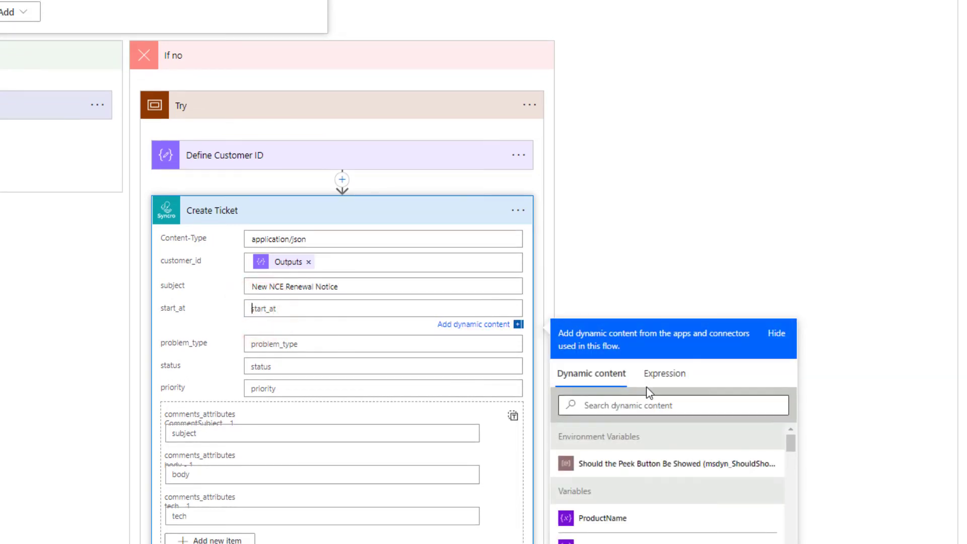
click(663, 371)
click(650, 417)
text(utcNow())
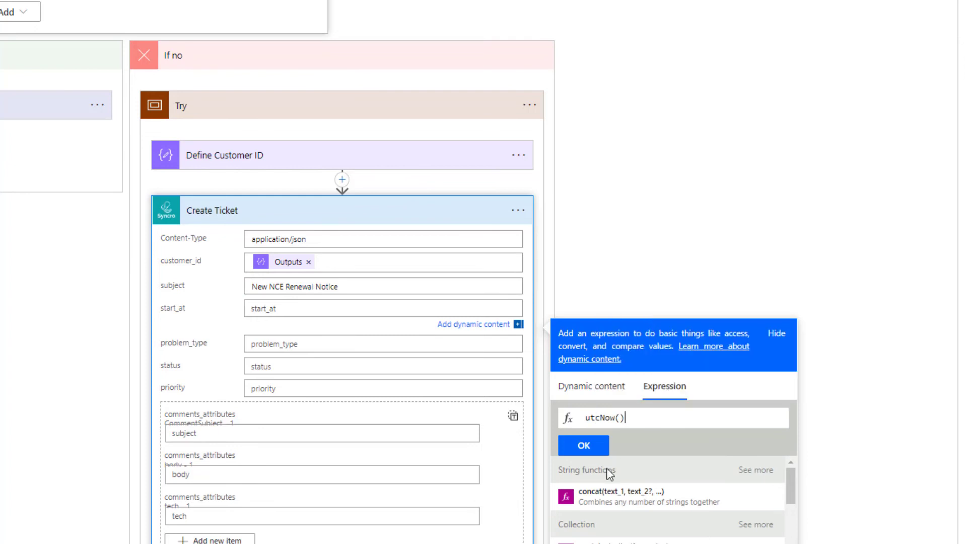
click(582, 447)
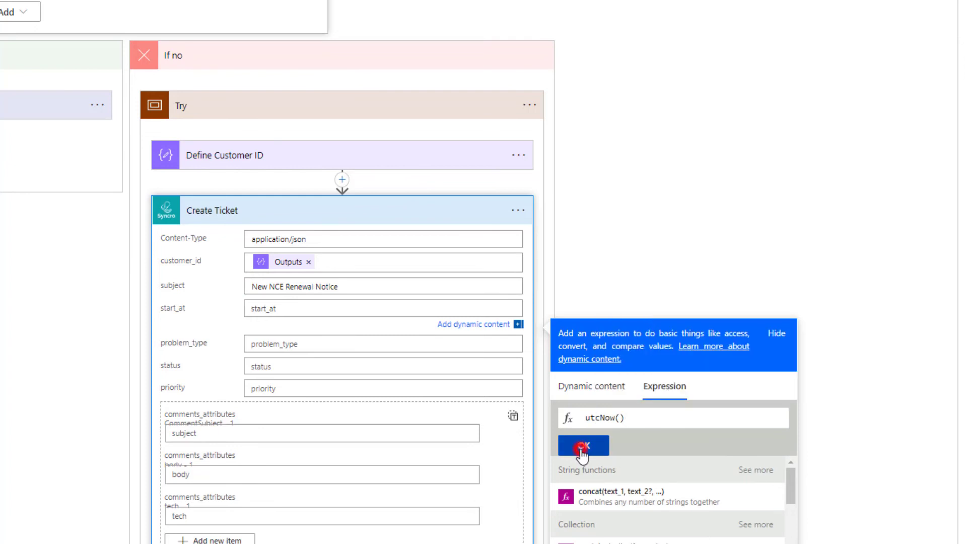
Step: Set the ticket's problem_type to Tenant Administration and status to New
click(302, 346)
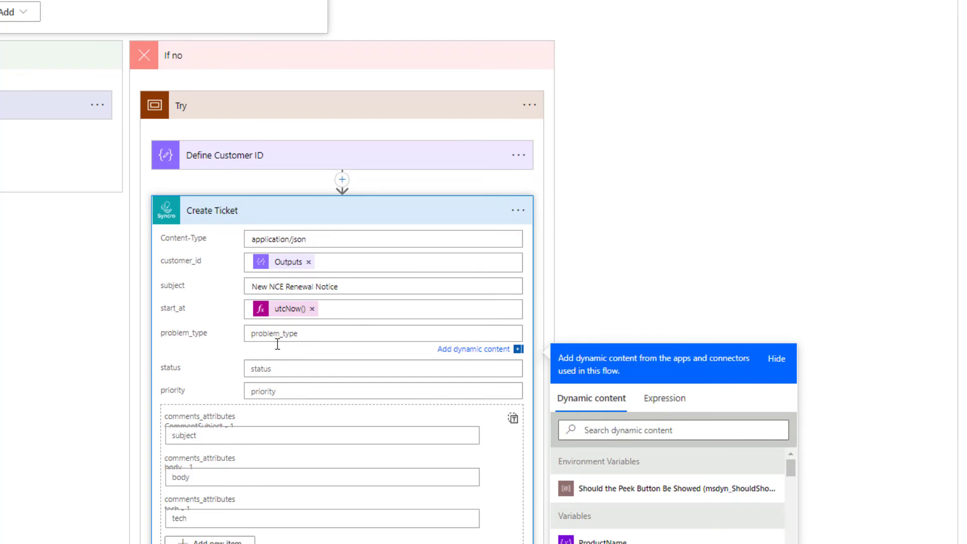
text(Tenant Administration)
click(294, 368)
text(NE)
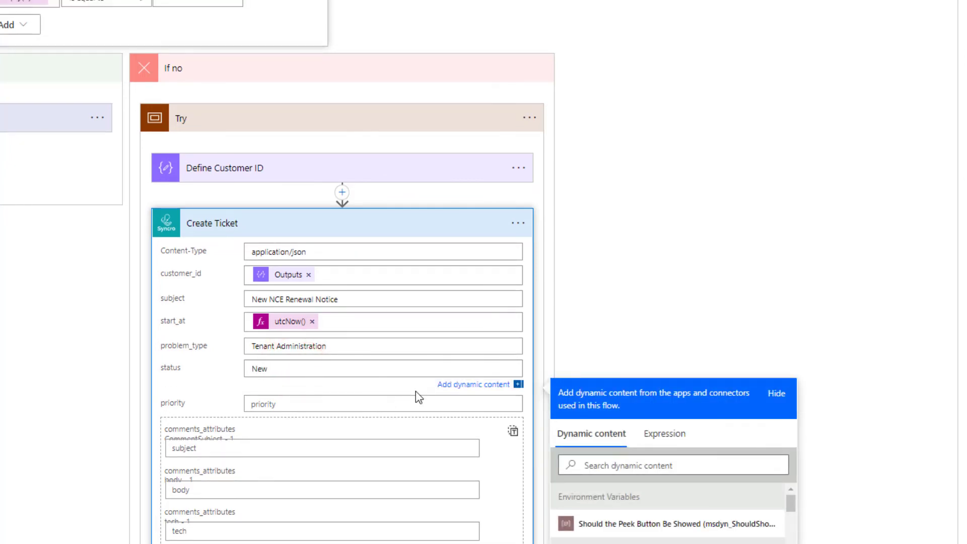
scroll(415, 390, down, 2)
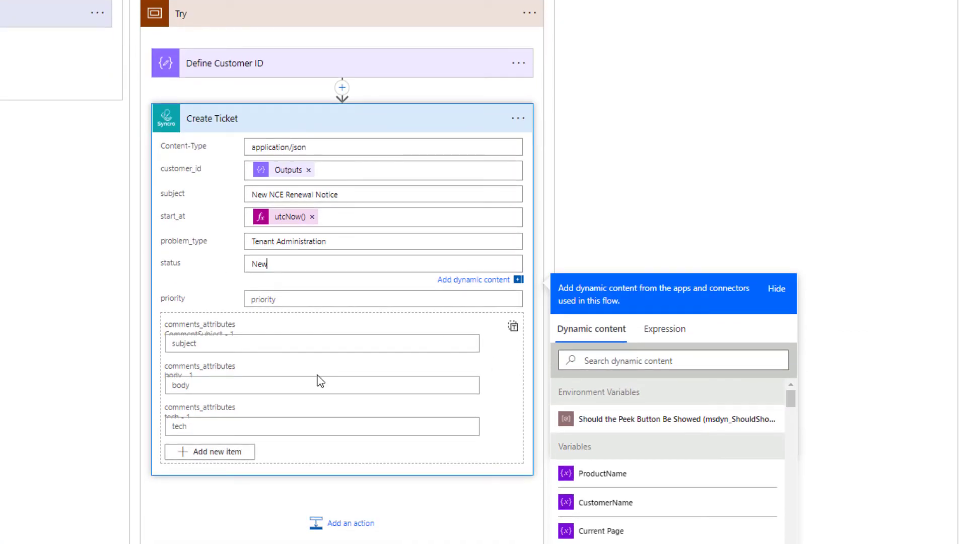
Step: Title the comment 'Sub Details' and start the body with a Product Name line showing ProductName
click(304, 342)
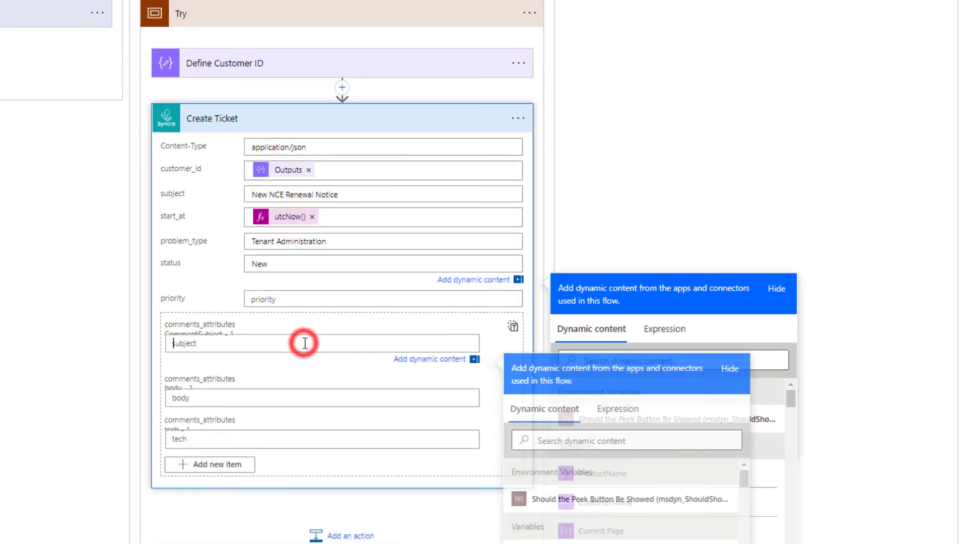
text(Sub Details)
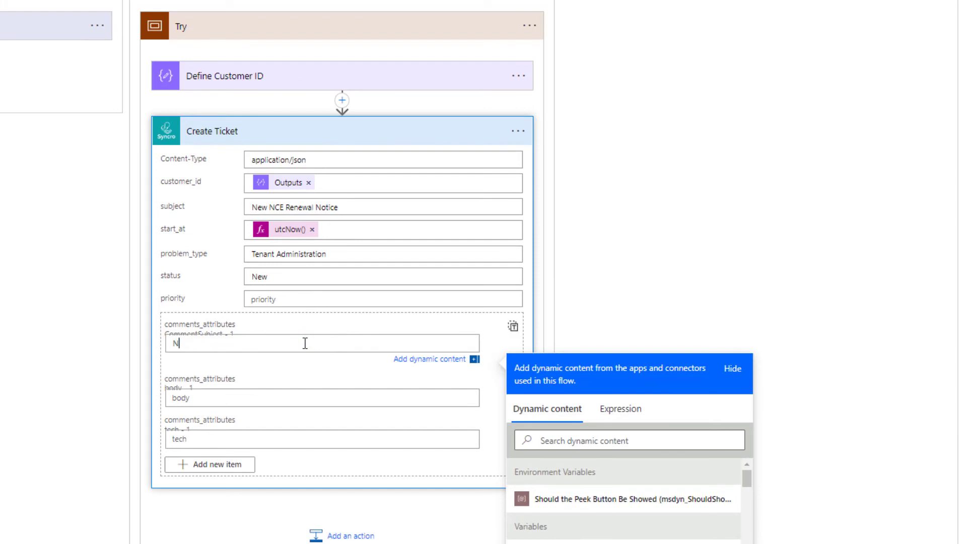
click(268, 402)
click(274, 384)
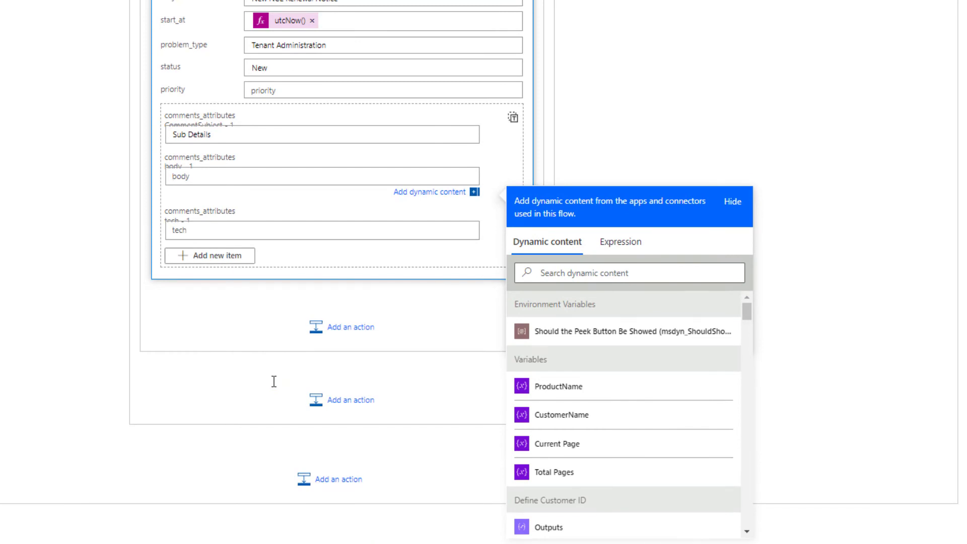
text(Product Name:)
click(598, 391)
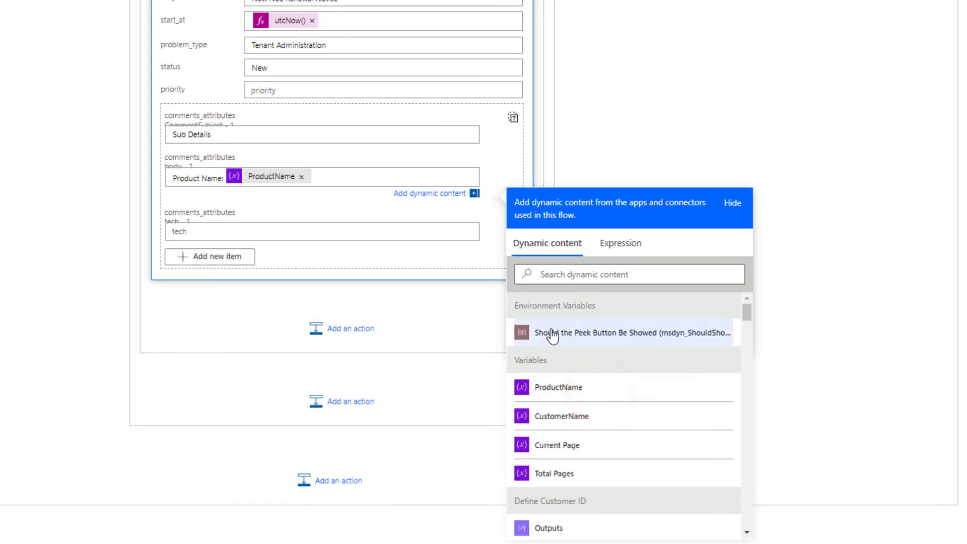
Step: Add a Customer Name line with the CustomerName value
click(336, 181)
key(Return)
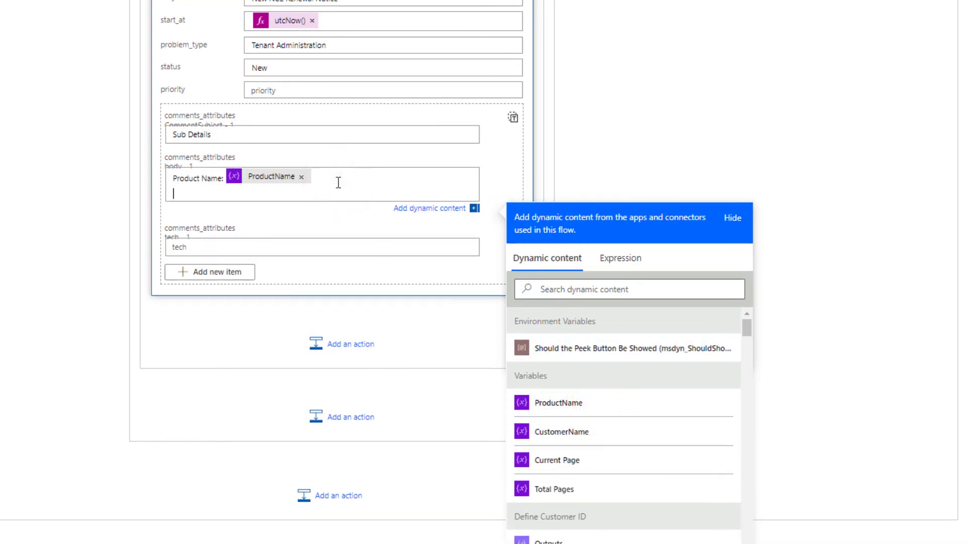
text(Customer Name:)
click(650, 431)
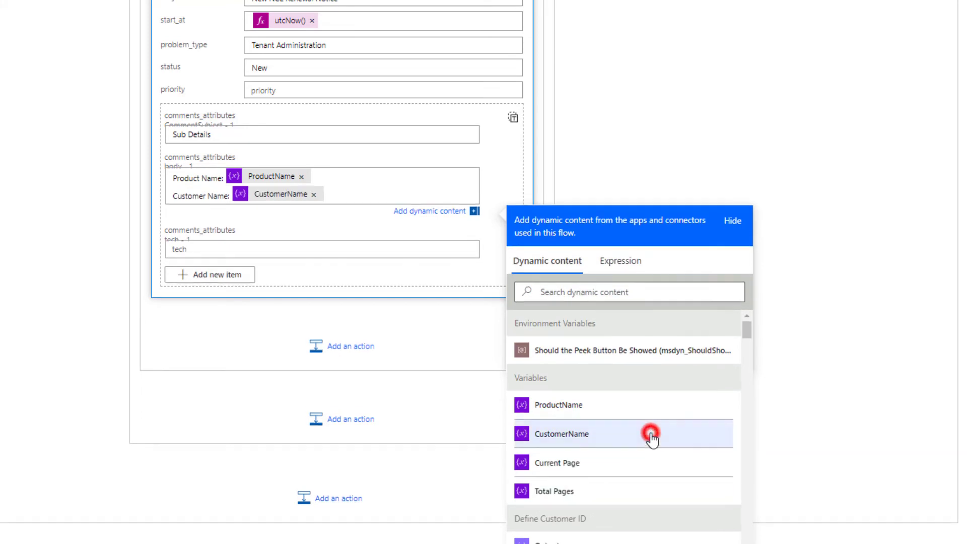
click(373, 194)
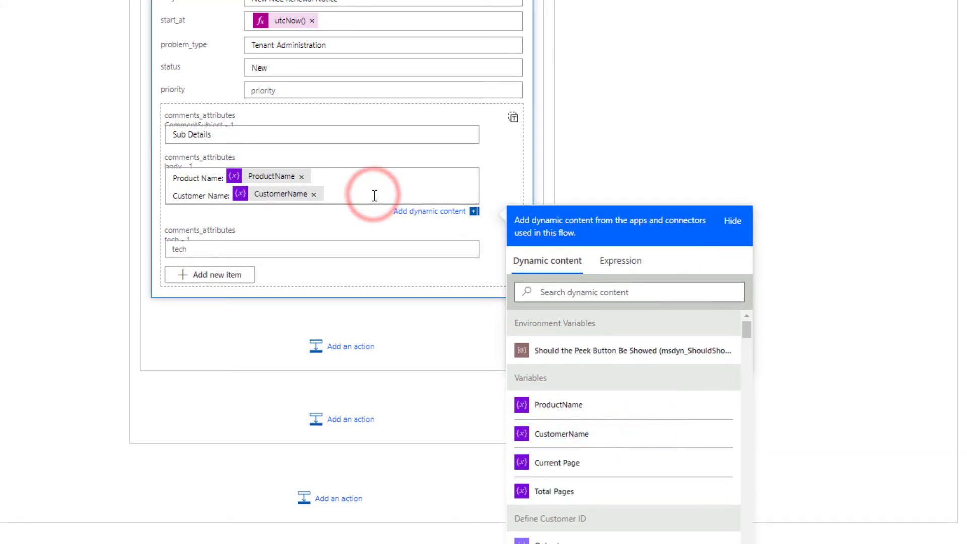
key(Return)
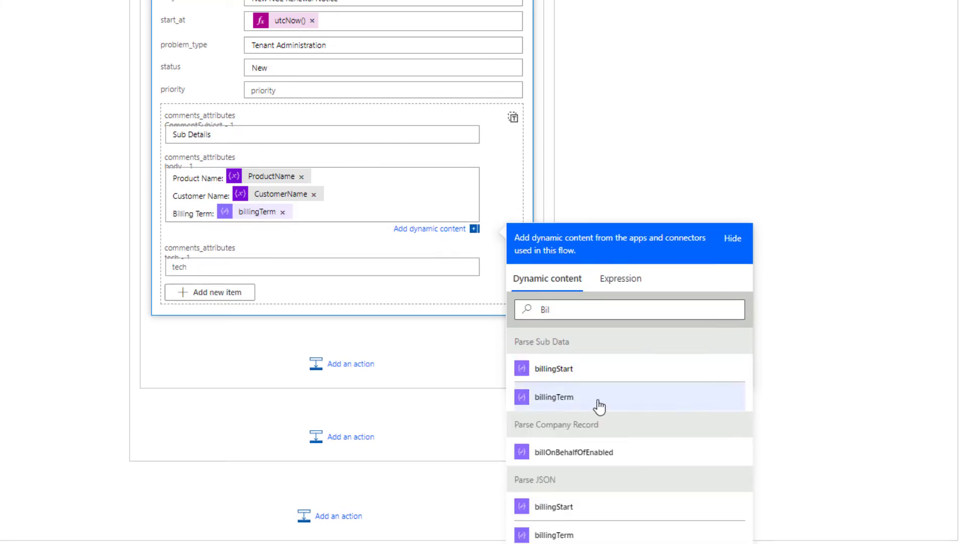
Step: Add new lines after the billingTerm and term values, then search dynamic content for 'quan'
click(316, 214)
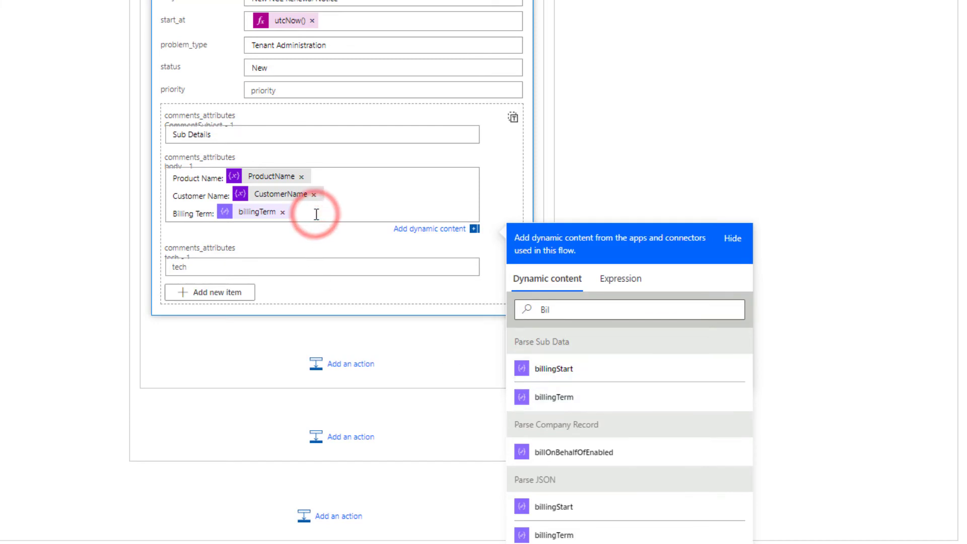
key(Return)
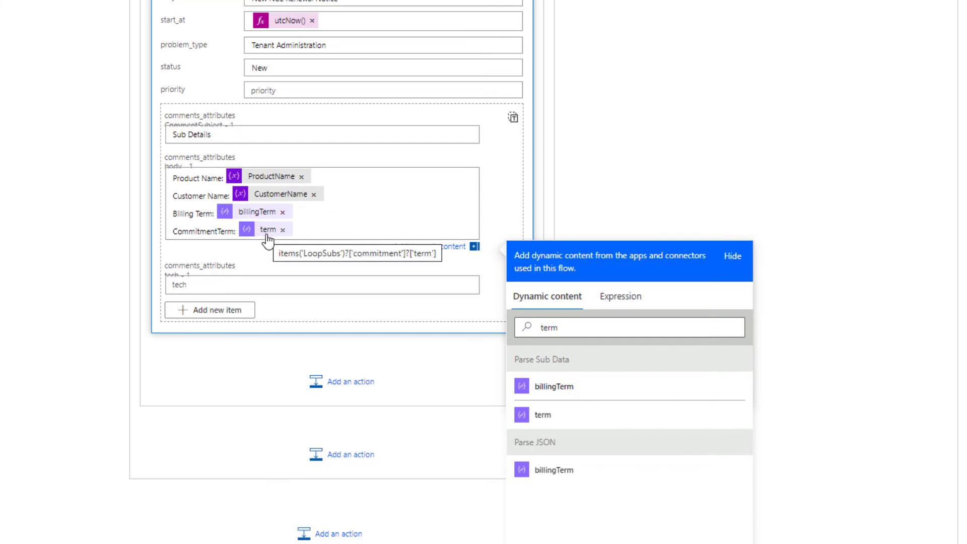
click(298, 229)
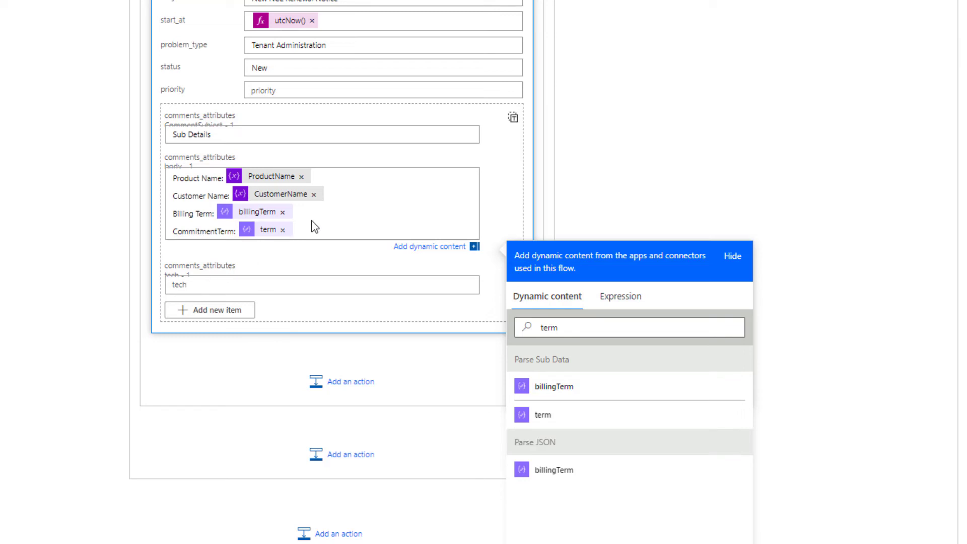
key(Return)
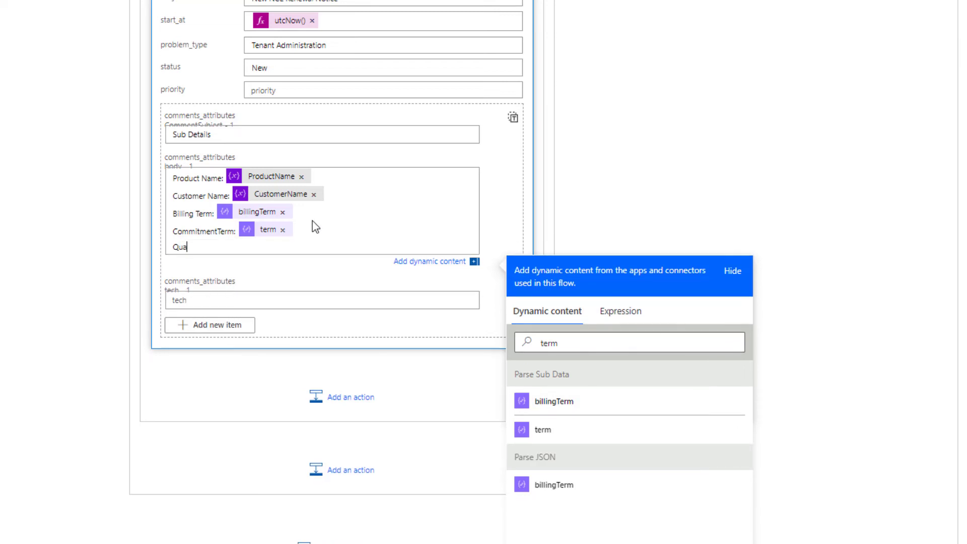
double_click(548, 343)
text(quan)
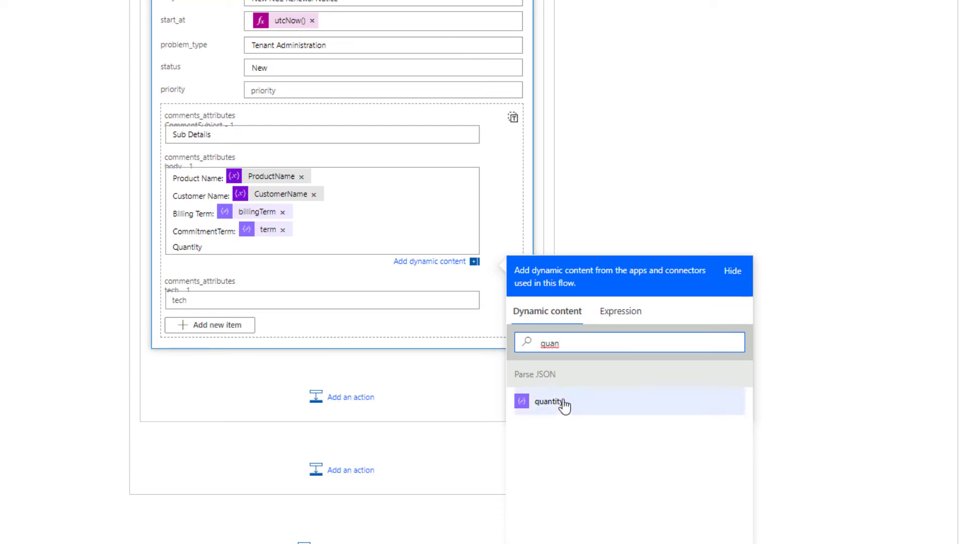
scroll(377, 327, up, 10)
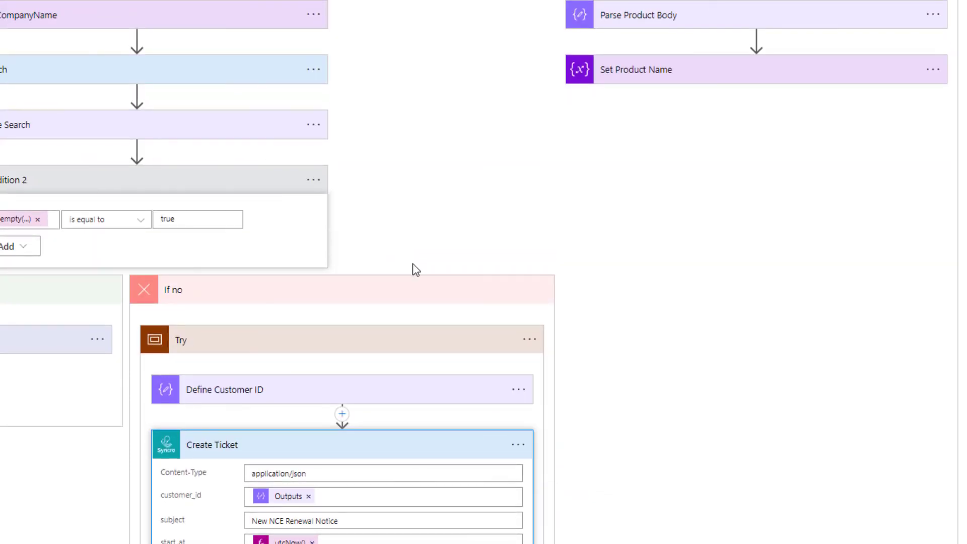
scroll(415, 269, up, 10)
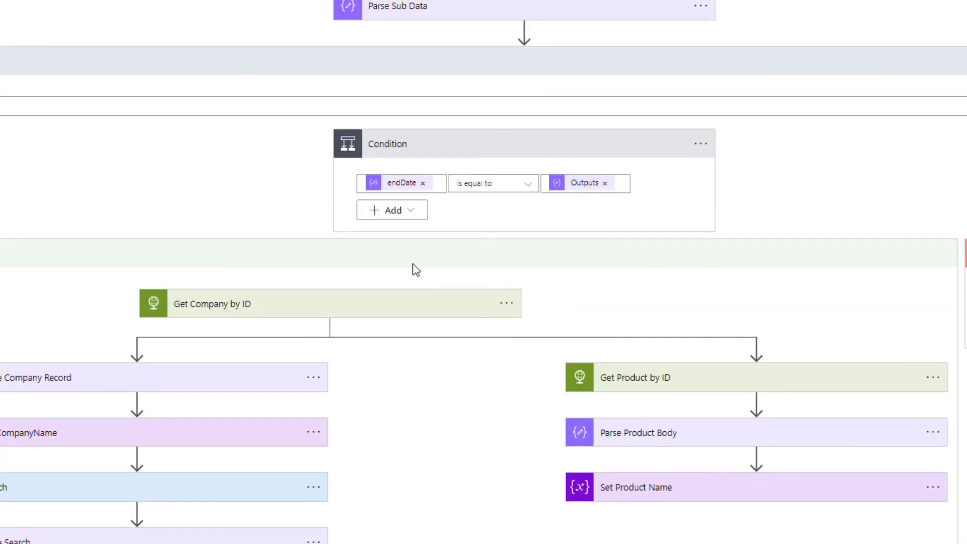
scroll(415, 269, up, 5)
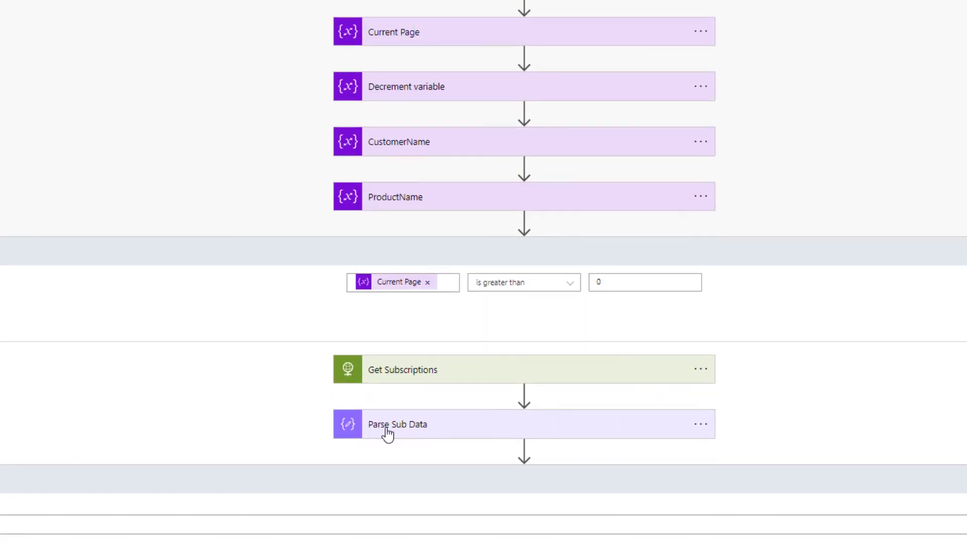
scroll(438, 440, up, 4)
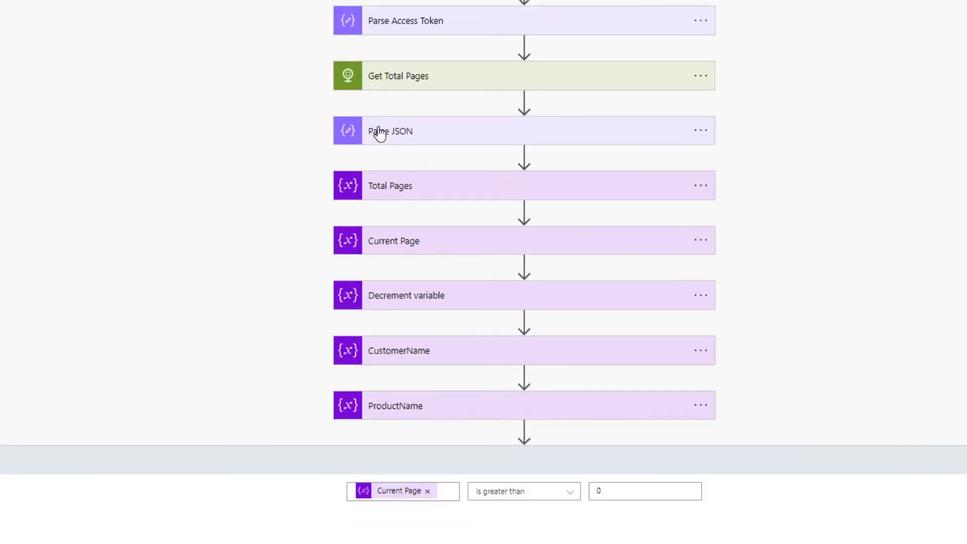
scroll(342, 458, down, 20)
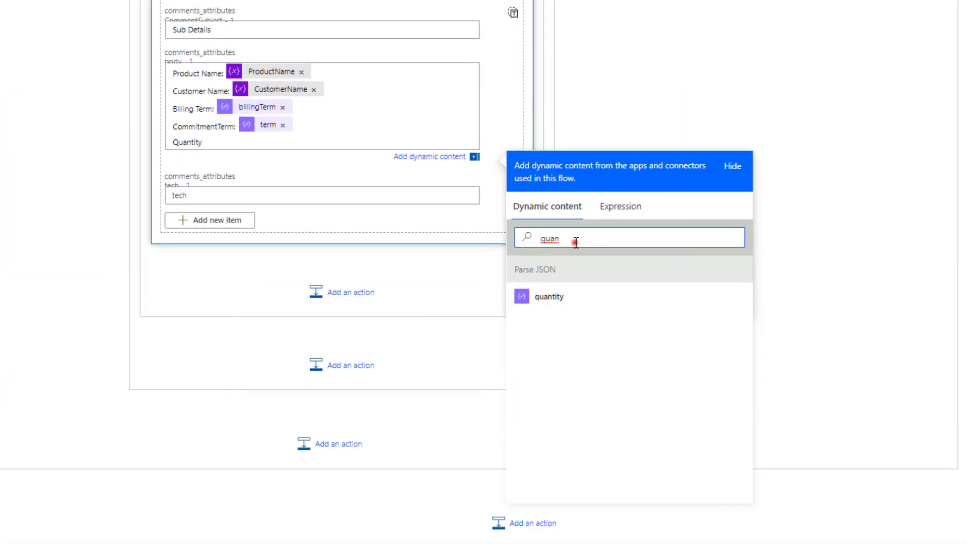
double_click(576, 242)
key(BackSpace)
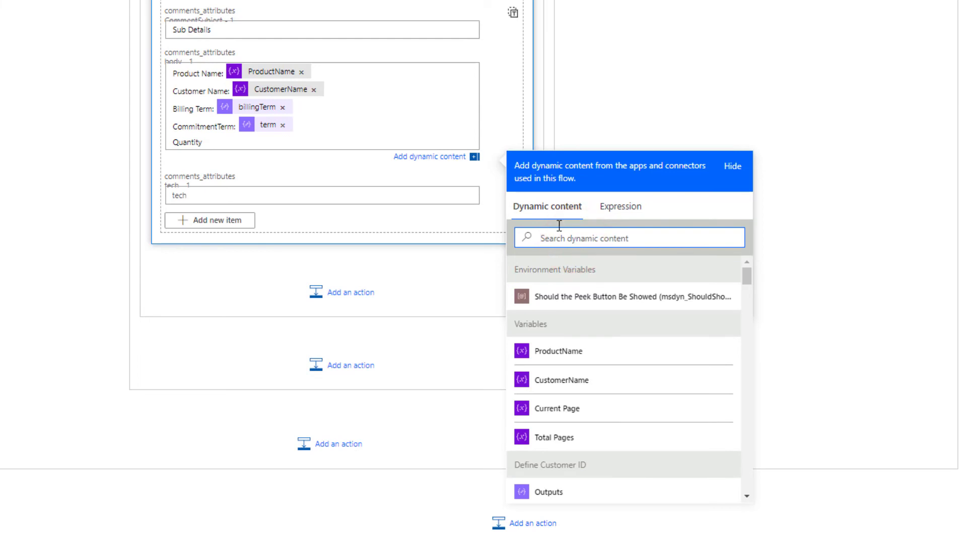
Step: Insert the item() quantity expression after the Quantity label
click(620, 207)
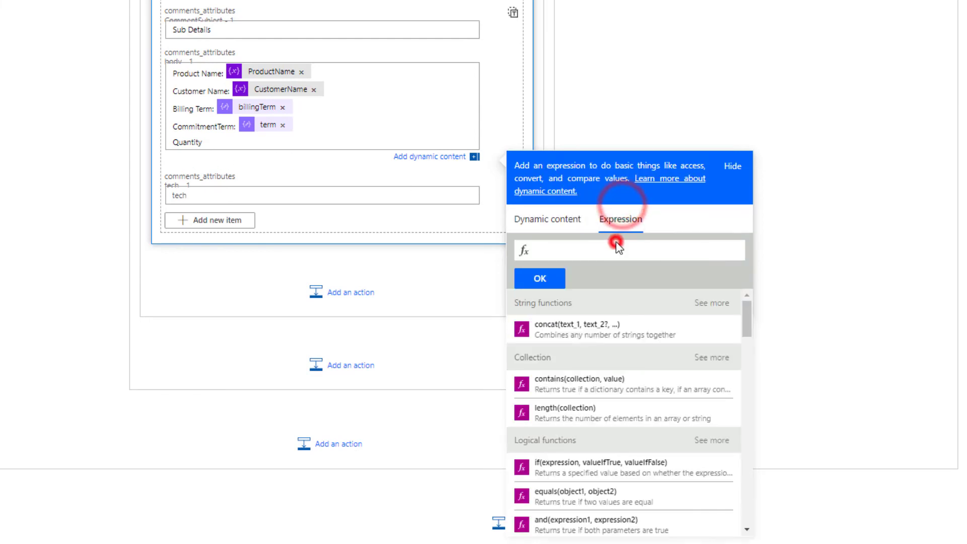
click(615, 242)
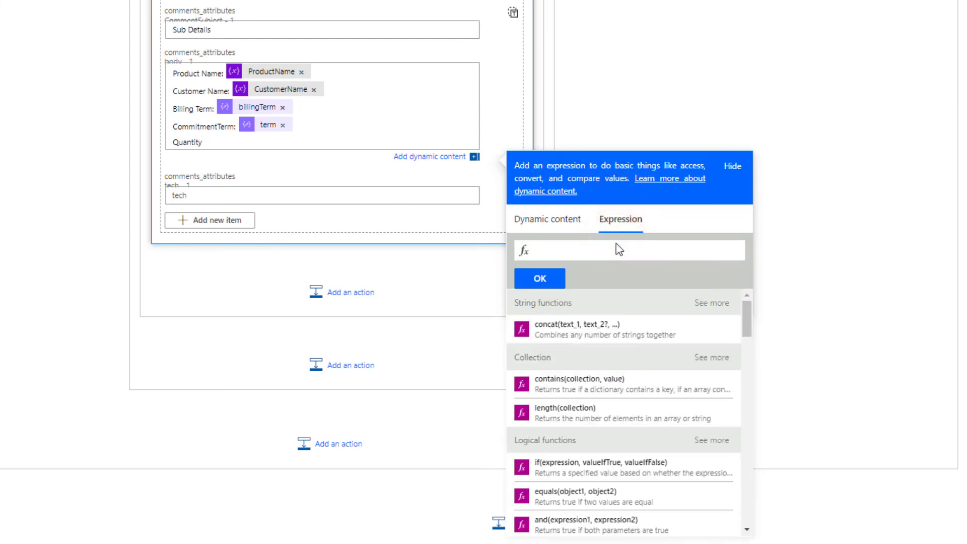
text(it)
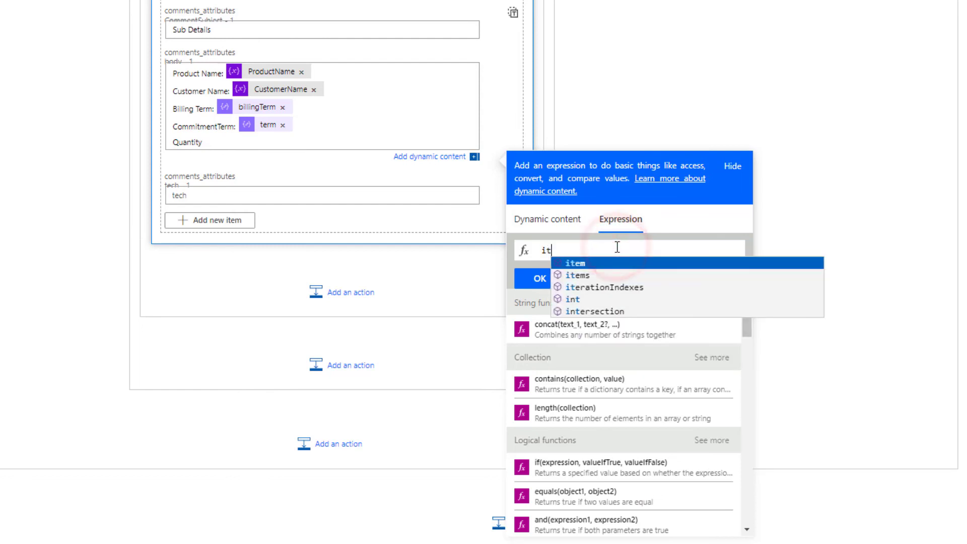
text(em()?['quantity)
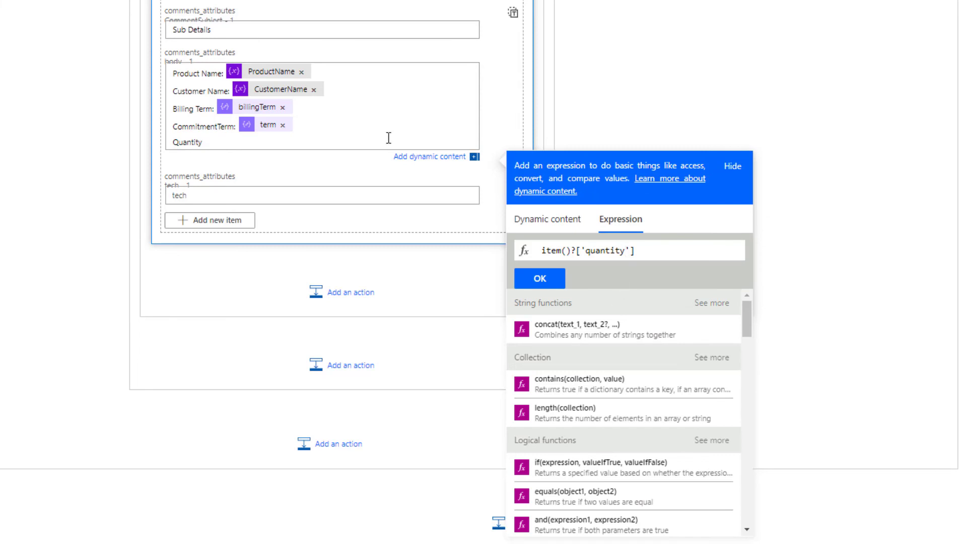
scroll(373, 171, up, 6)
scroll(518, 287, down, 4)
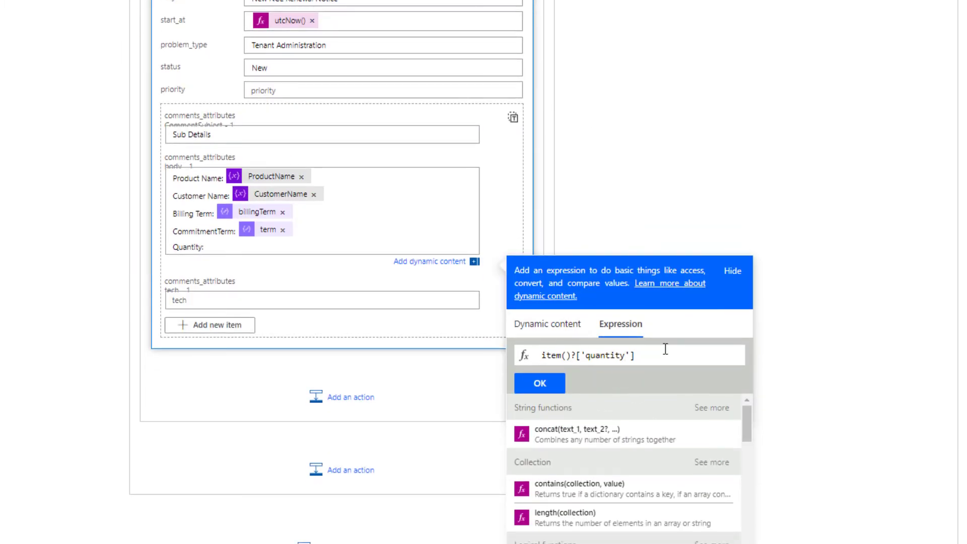
click(545, 384)
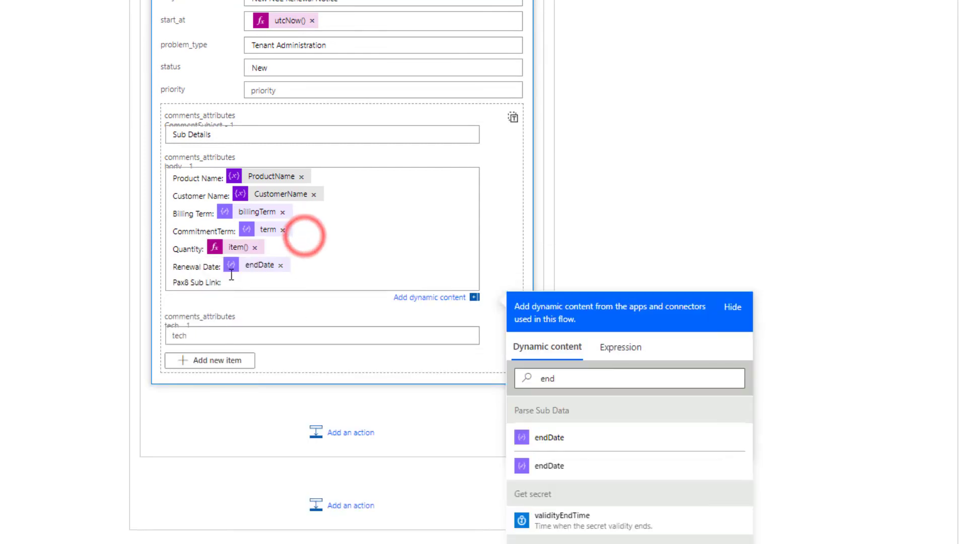
Step: Add the renewal endDate and a Pax8 Sub Link of the subscriptions URL plus '/' and id
click(268, 281)
double_click(657, 383)
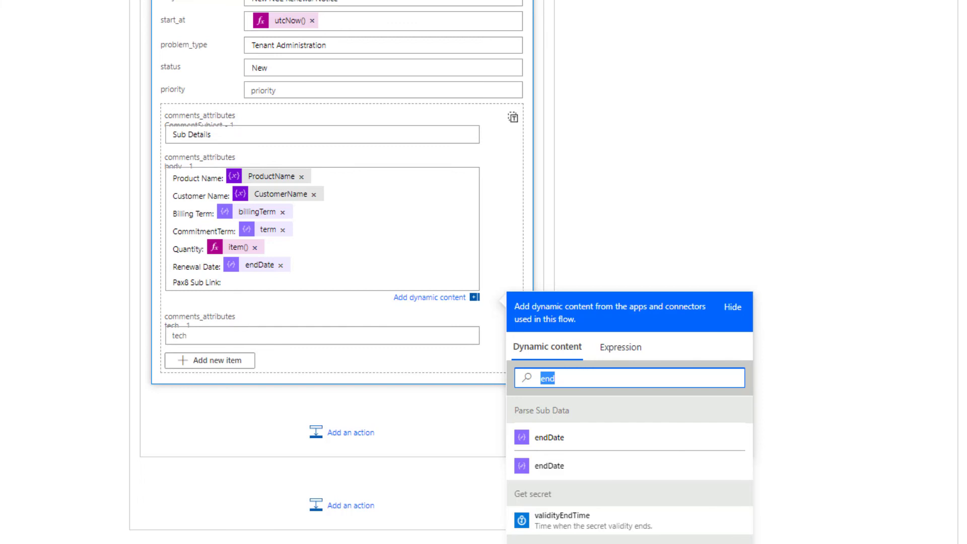
click(282, 282)
text(https://app.pax8.com/subscriptions)
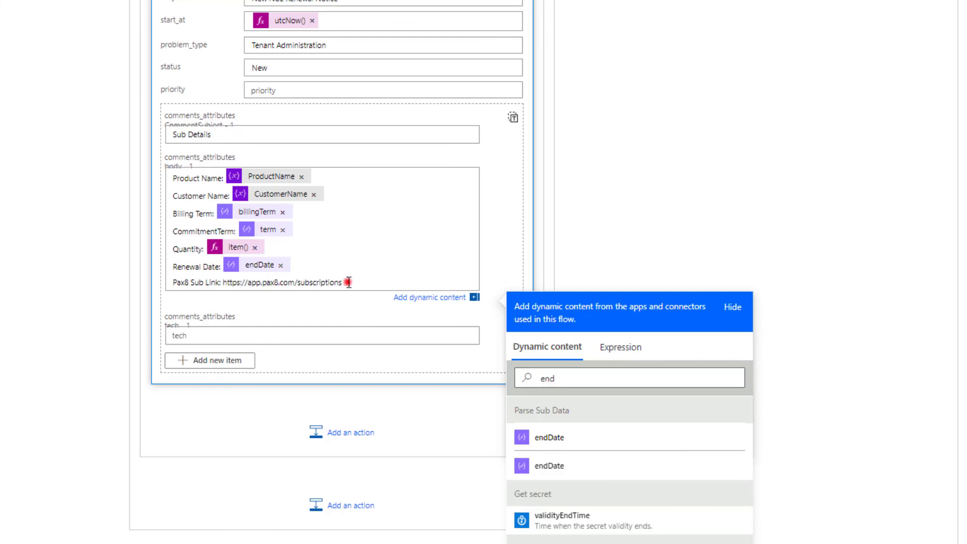
text(/)
click(564, 382)
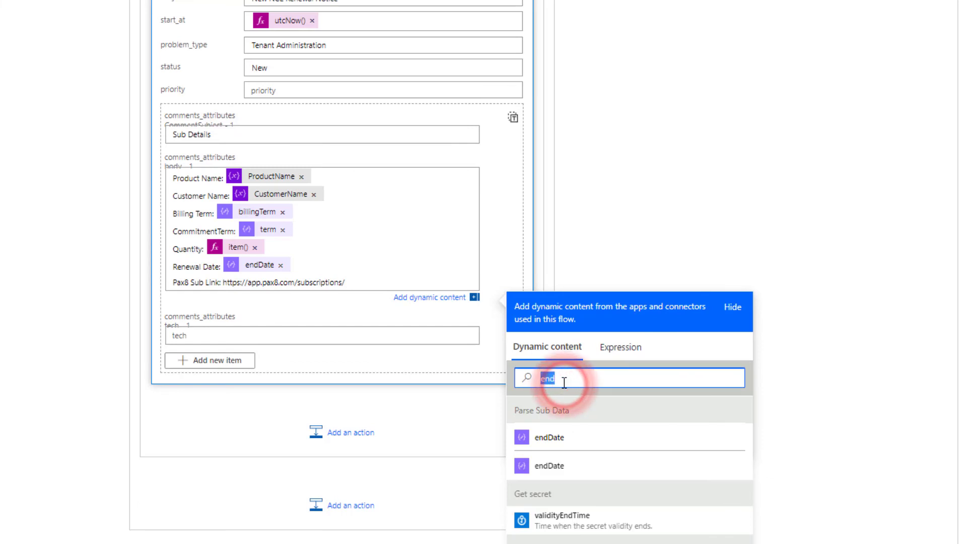
text(id)
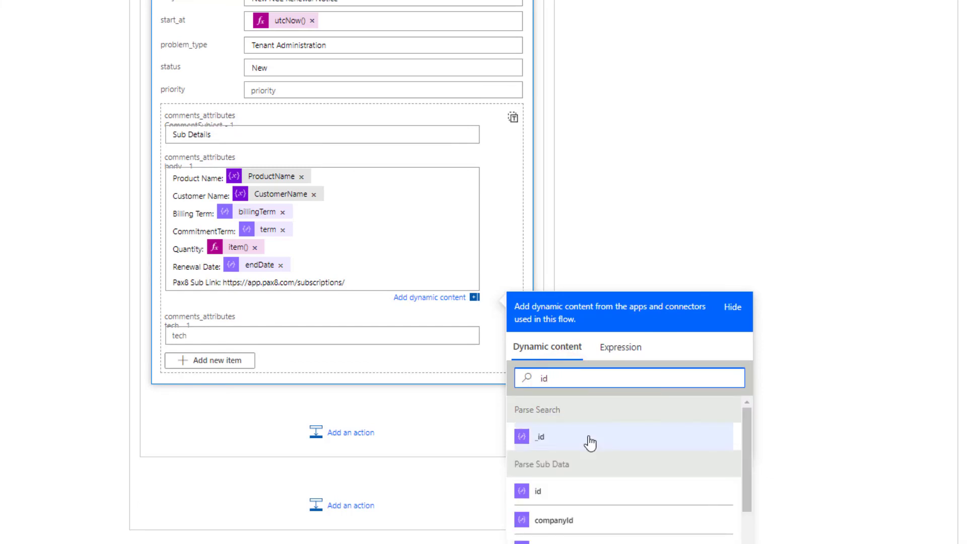
click(616, 492)
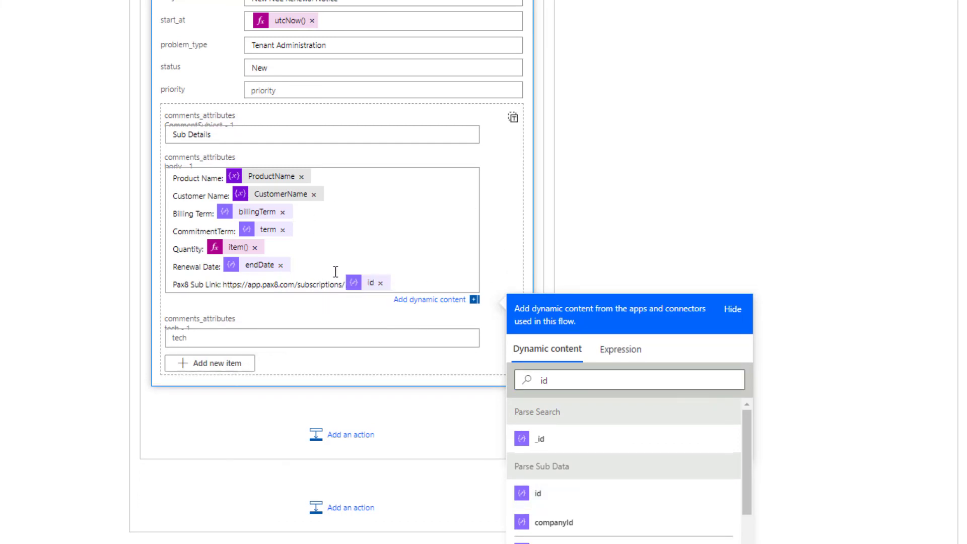
scroll(331, 231, up, 5)
scroll(330, 232, down, 5)
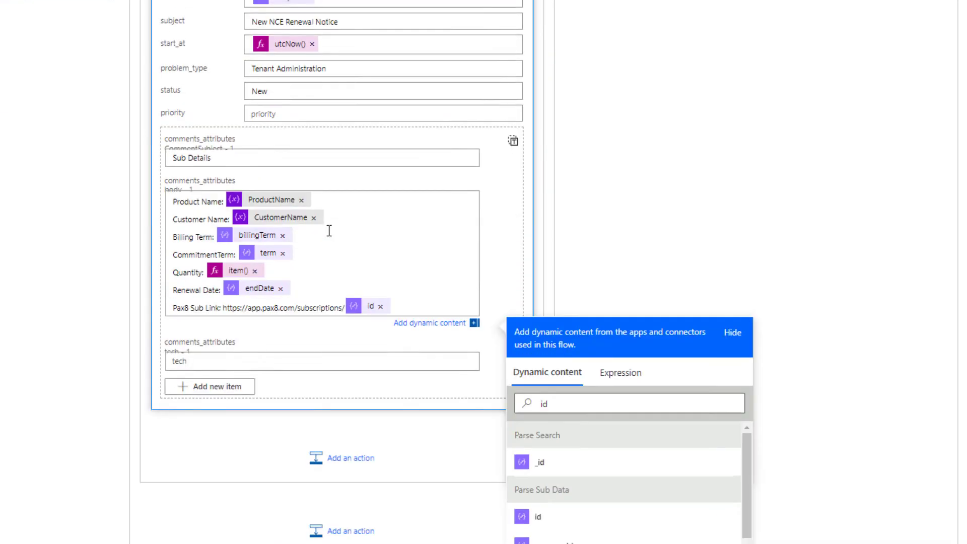
scroll(330, 231, up, 5)
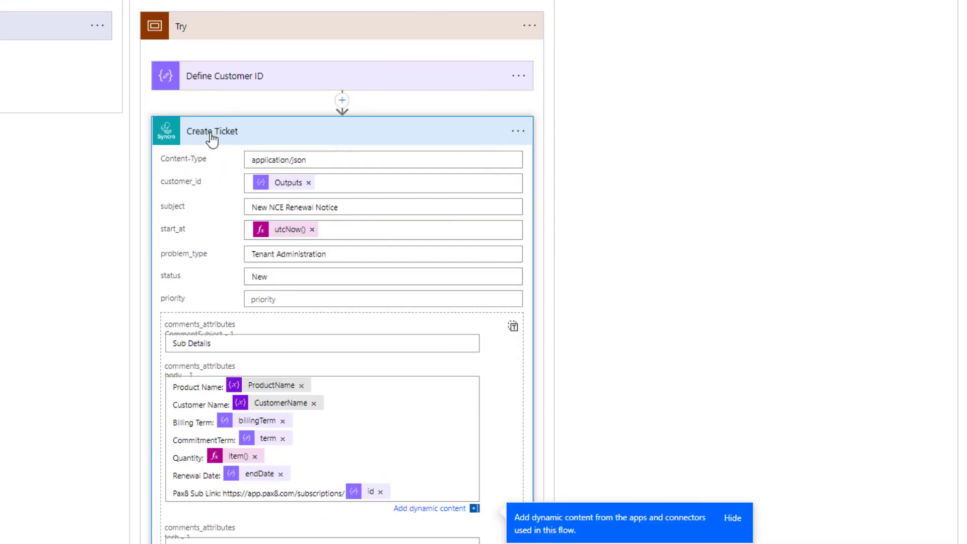
click(211, 132)
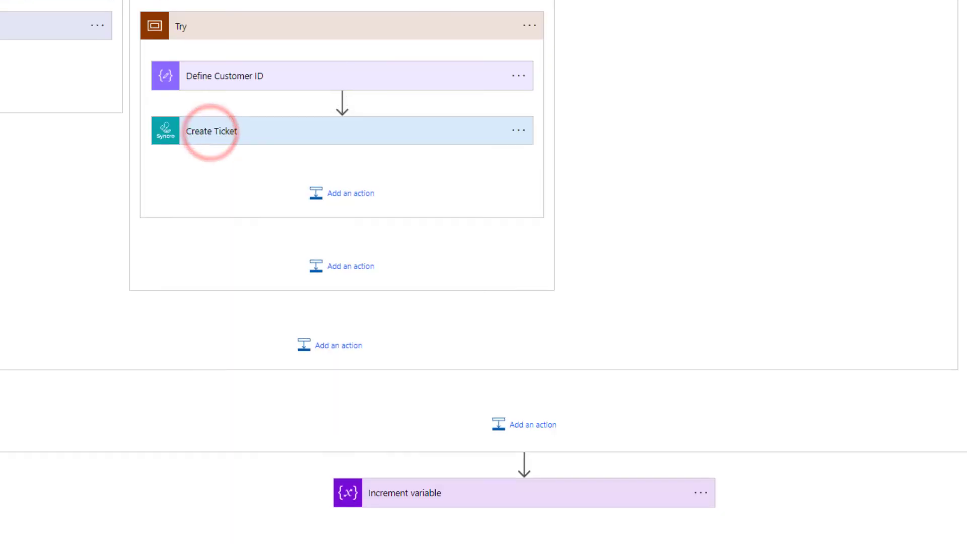
Step: Add a new Scope after Try and name it Catch
click(346, 279)
click(248, 115)
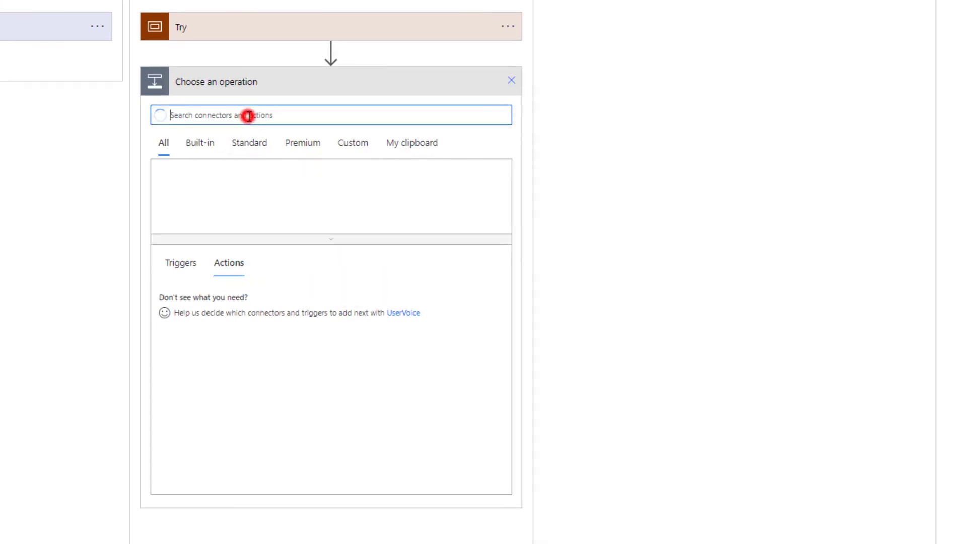
text(scope)
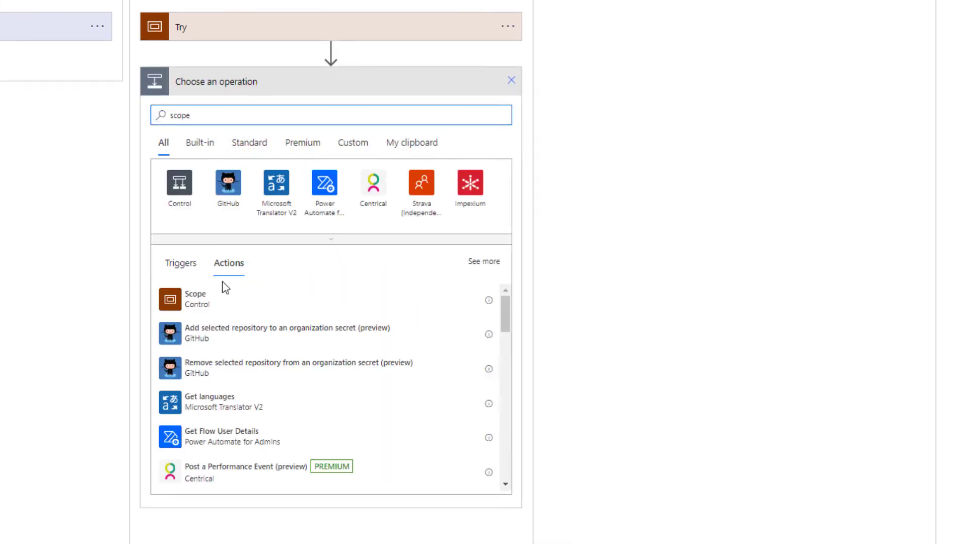
click(215, 300)
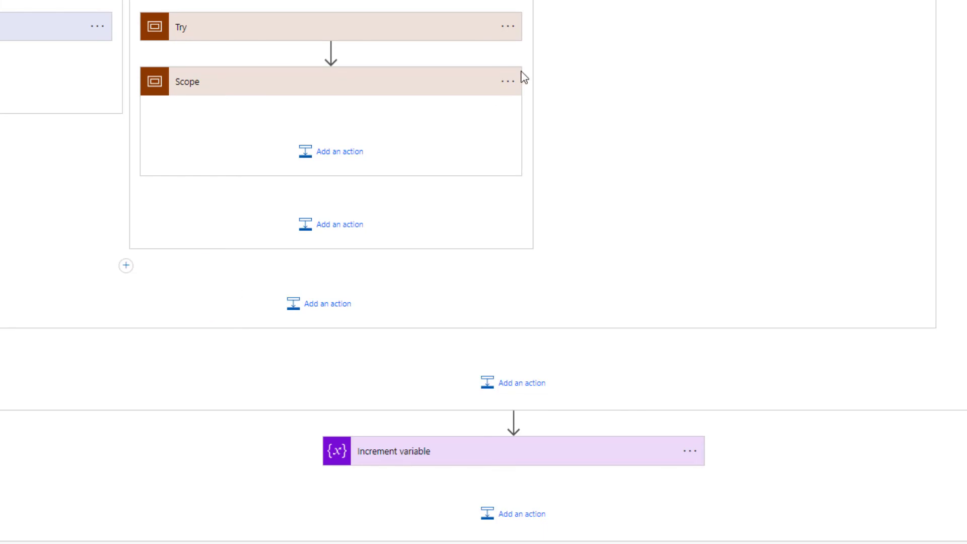
click(509, 80)
click(550, 126)
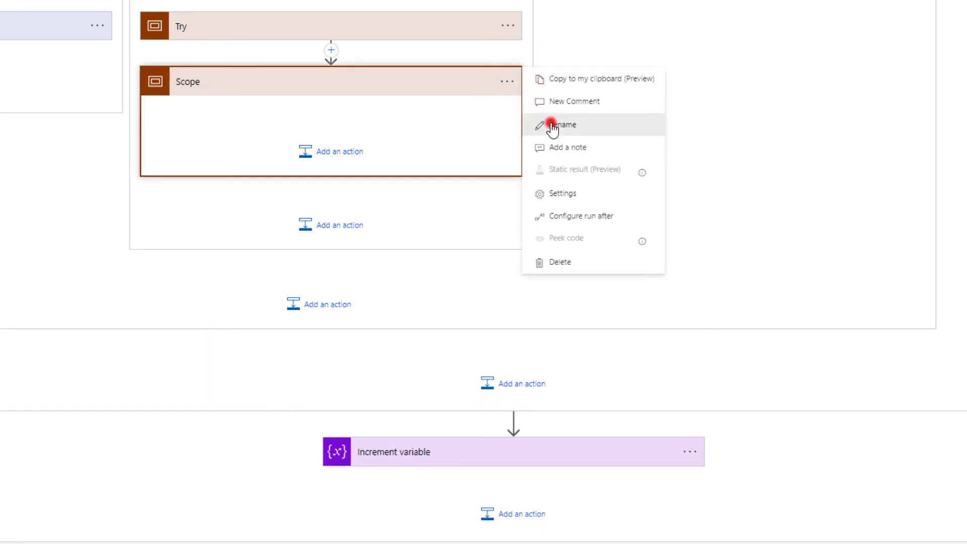
text(Catch)
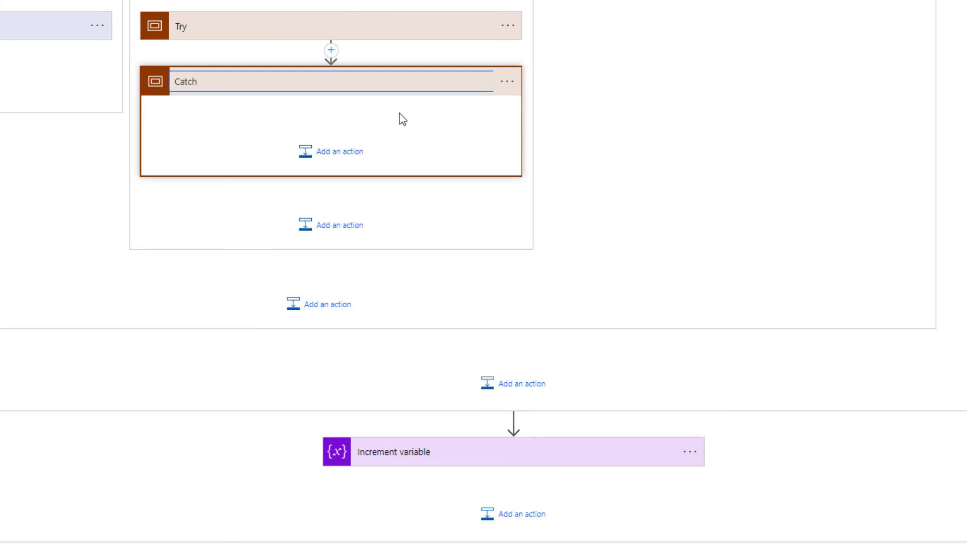
click(402, 120)
Step: Make Catch run after Try only when it has failed, is skipped or has timed out
click(507, 81)
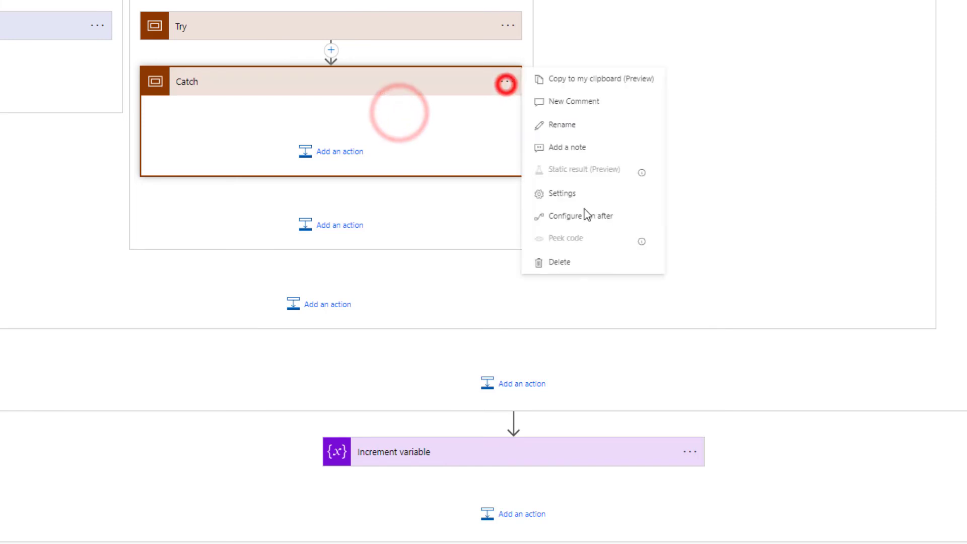
click(587, 217)
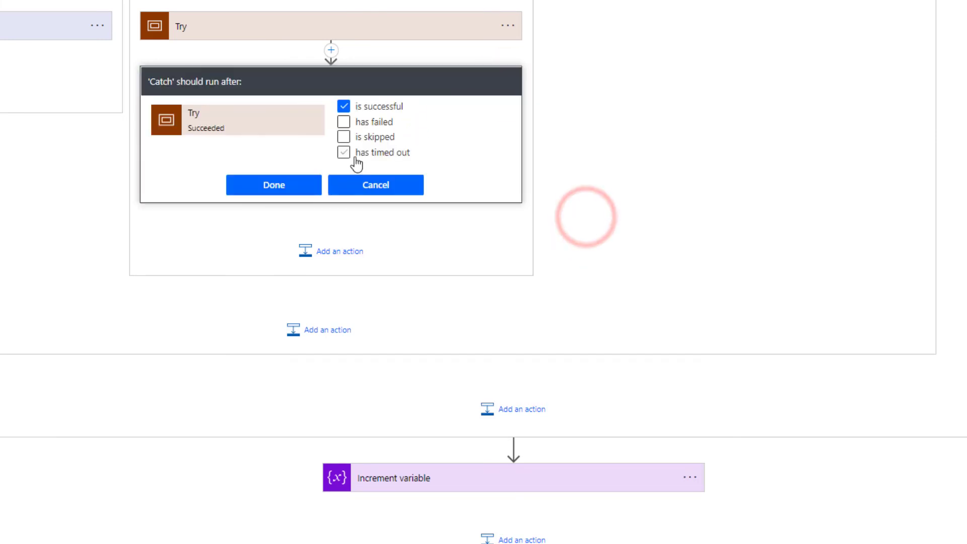
click(343, 106)
click(344, 122)
click(343, 137)
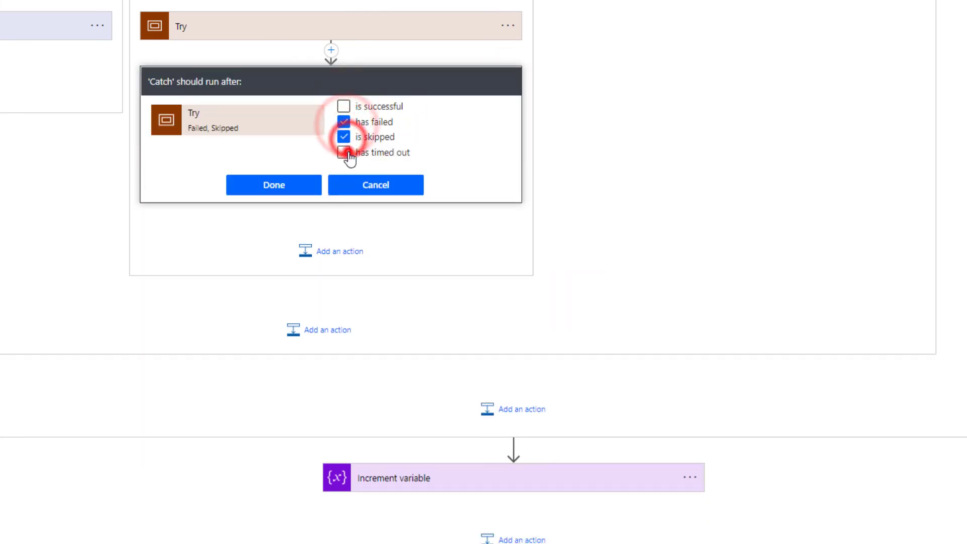
click(343, 152)
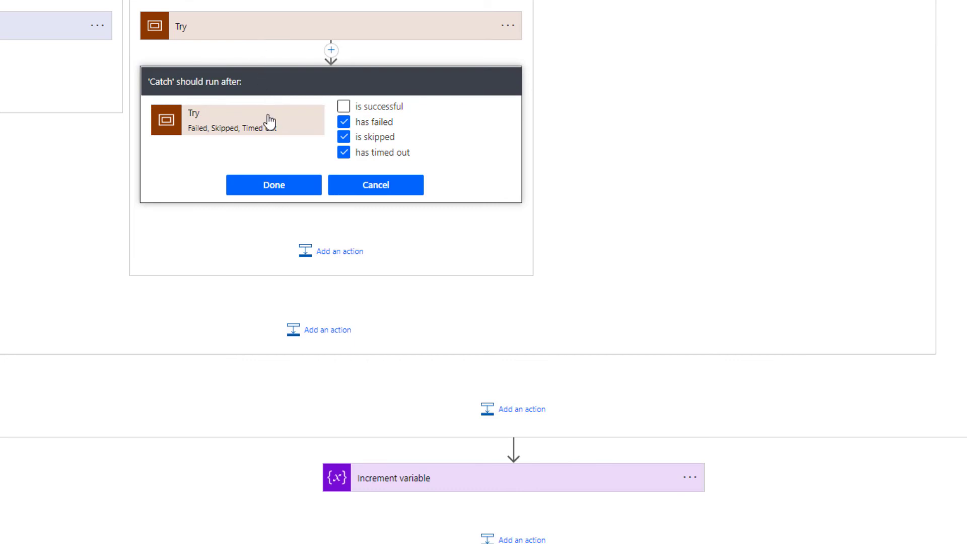
click(285, 194)
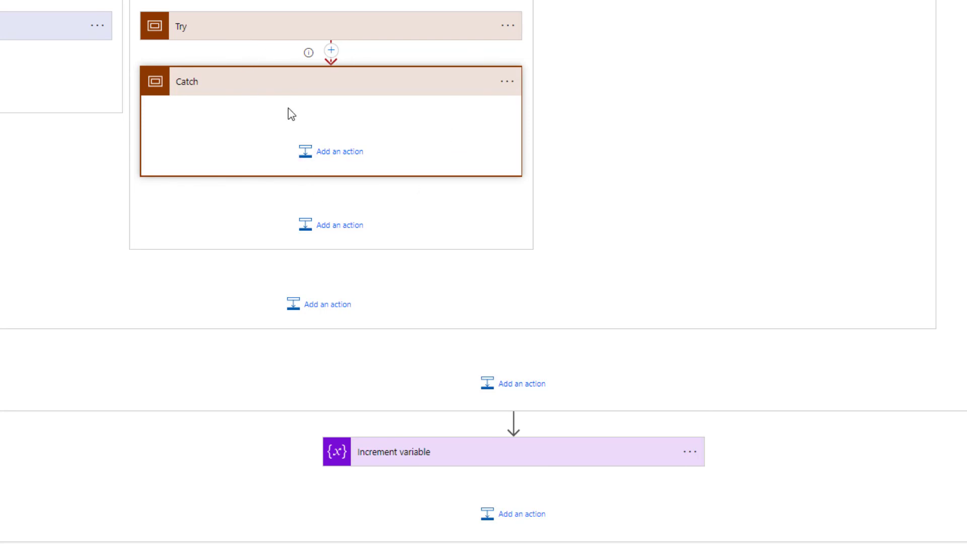
click(308, 90)
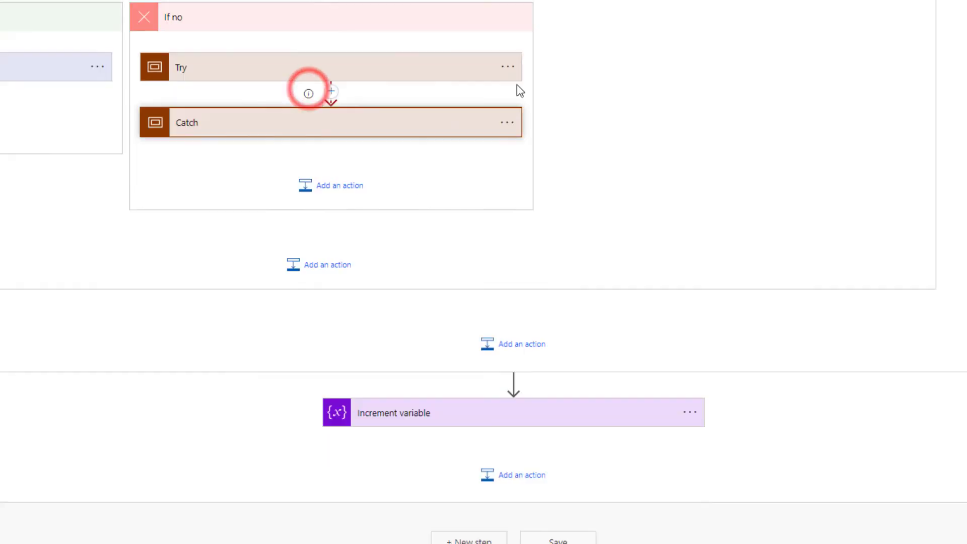
Step: Run a manual test of the NCE Renewal Notice flow
scroll(391, 119, up, 2)
scroll(391, 118, up, 15)
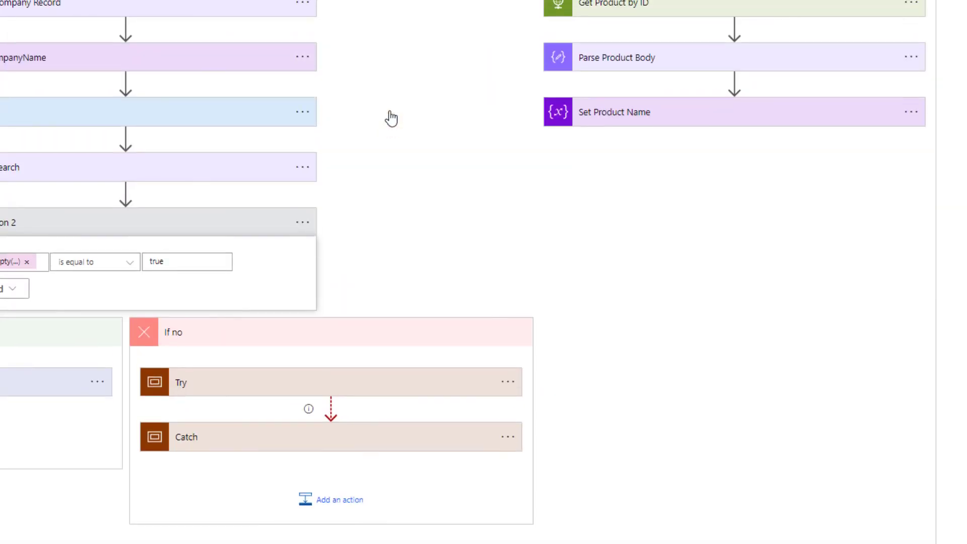
scroll(391, 117, up, 10)
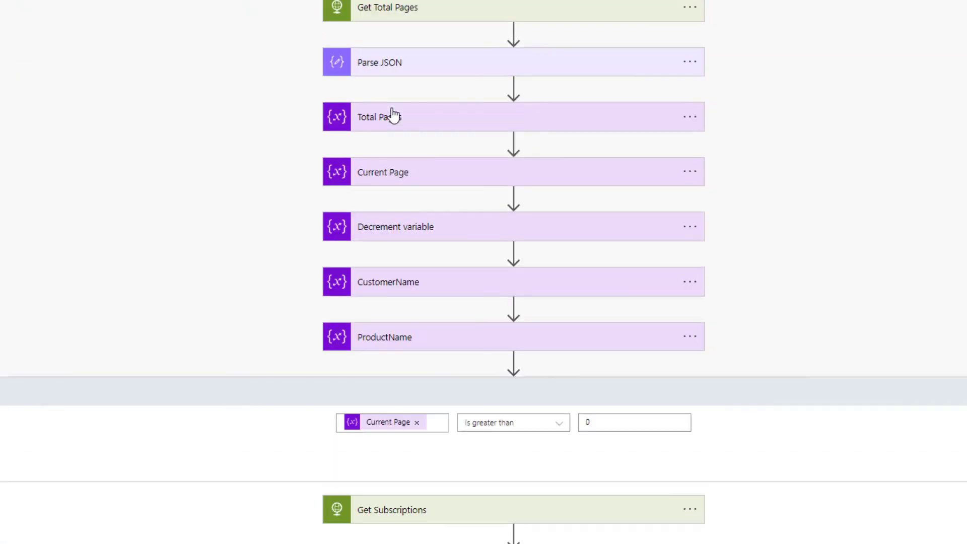
mouse_move(513, 300)
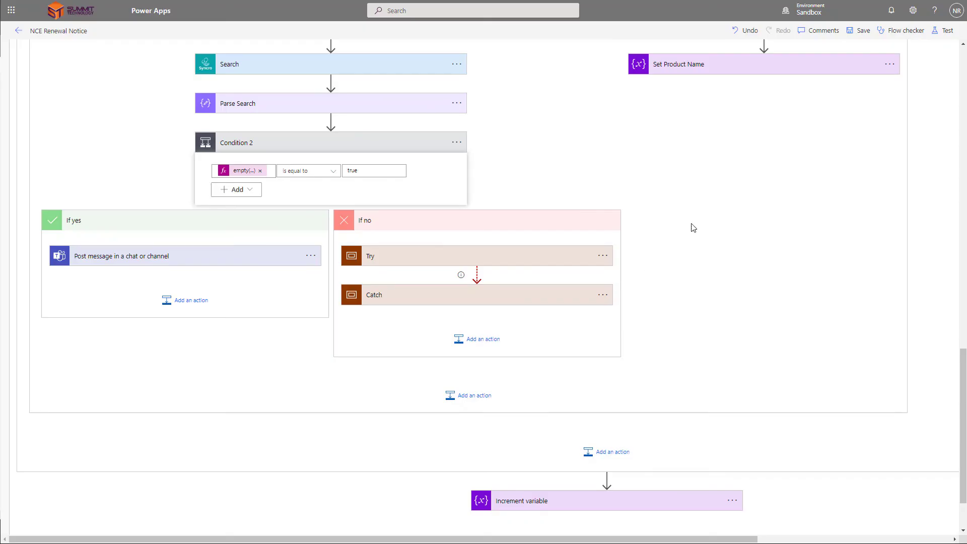
click(937, 32)
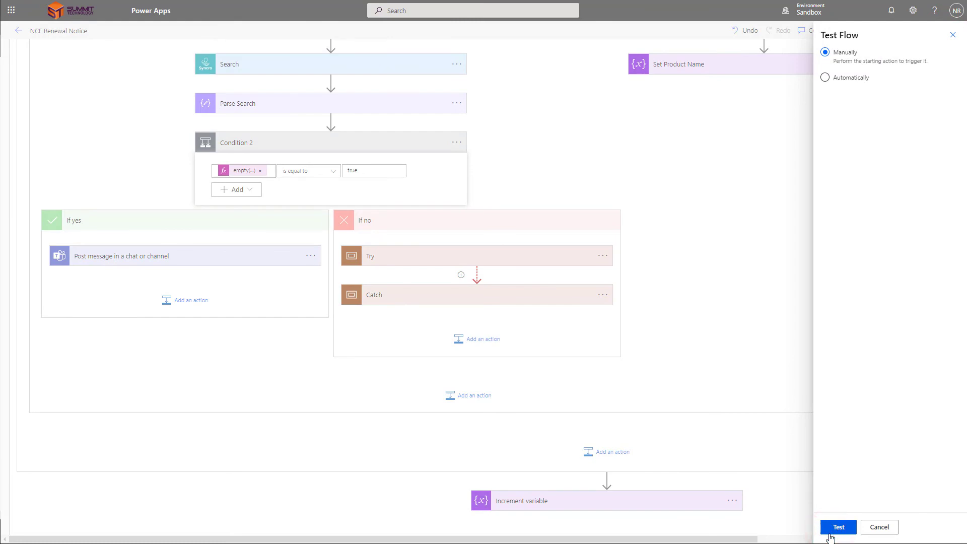
click(839, 527)
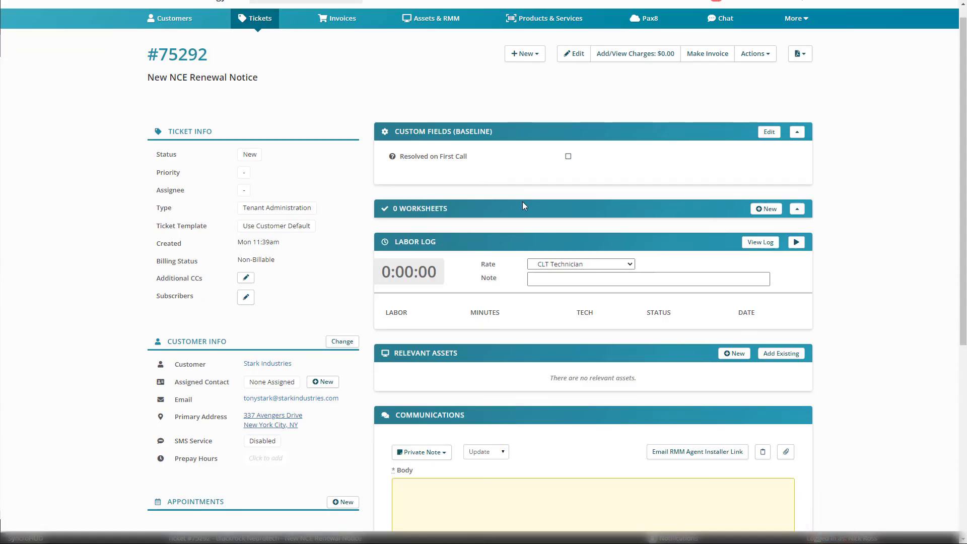
Step: Scroll through the 'New NCE Renewal Notice' ticket created in Syncro
scroll(522, 206, down, 6)
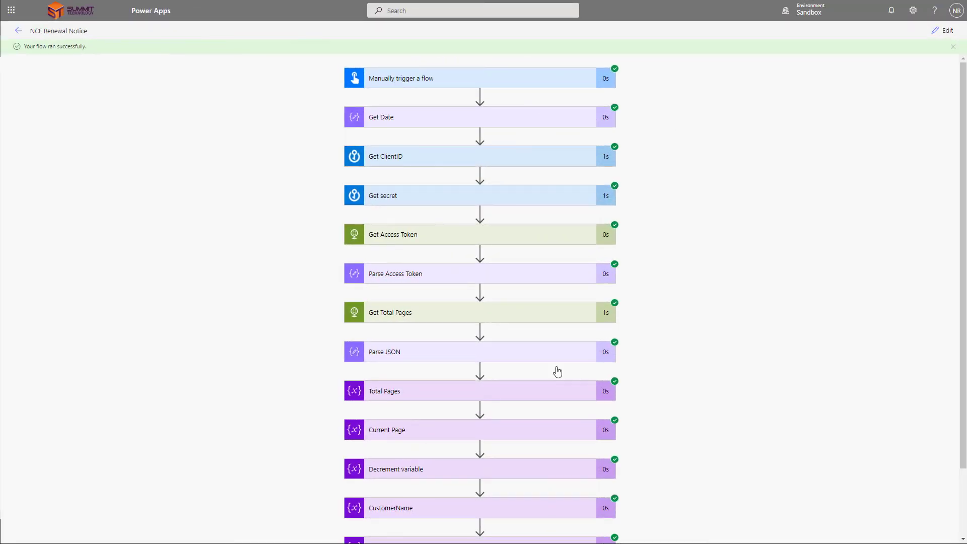
Step: Return the flow to edit mode and delete the Manually trigger a flow trigger
scroll(544, 242, down, 2)
scroll(754, 145, up, 2)
click(944, 28)
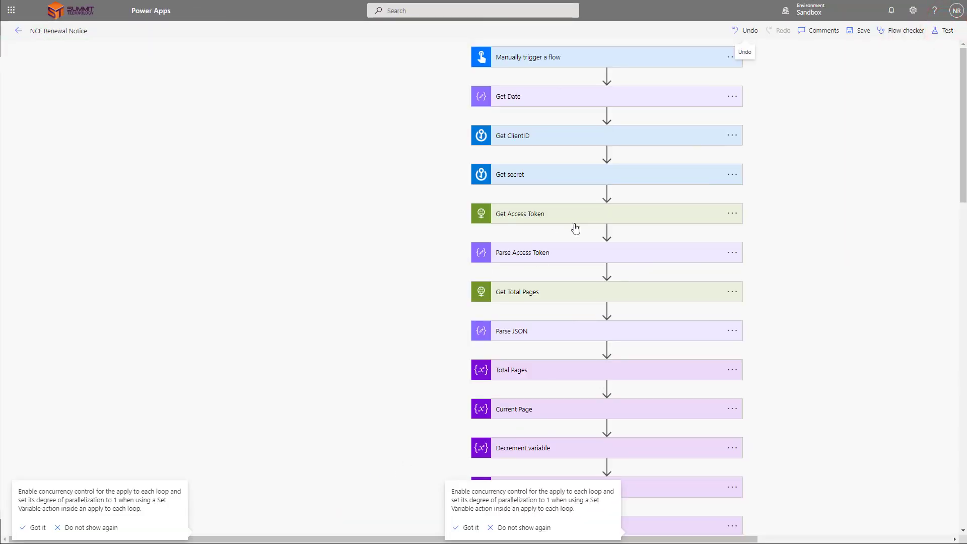
scroll(653, 233, down, 2)
scroll(593, 121, up, 2)
click(581, 58)
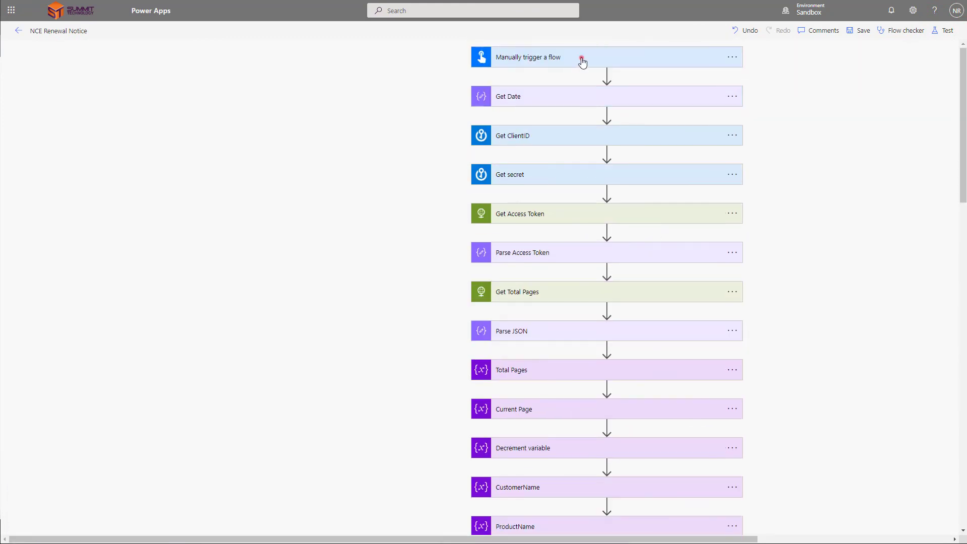
click(731, 57)
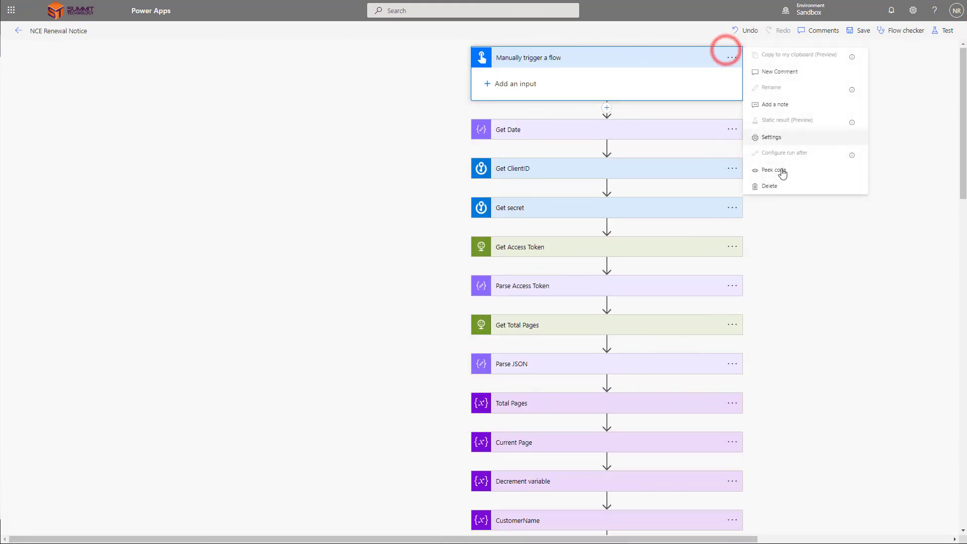
click(775, 184)
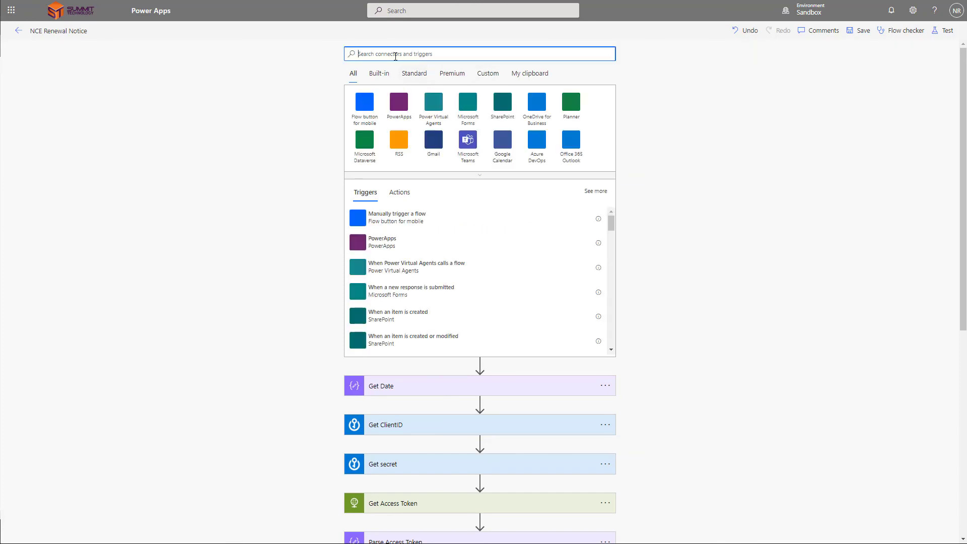
Step: Add a Schedule Recurrence trigger with frequency Day
text(schedule)
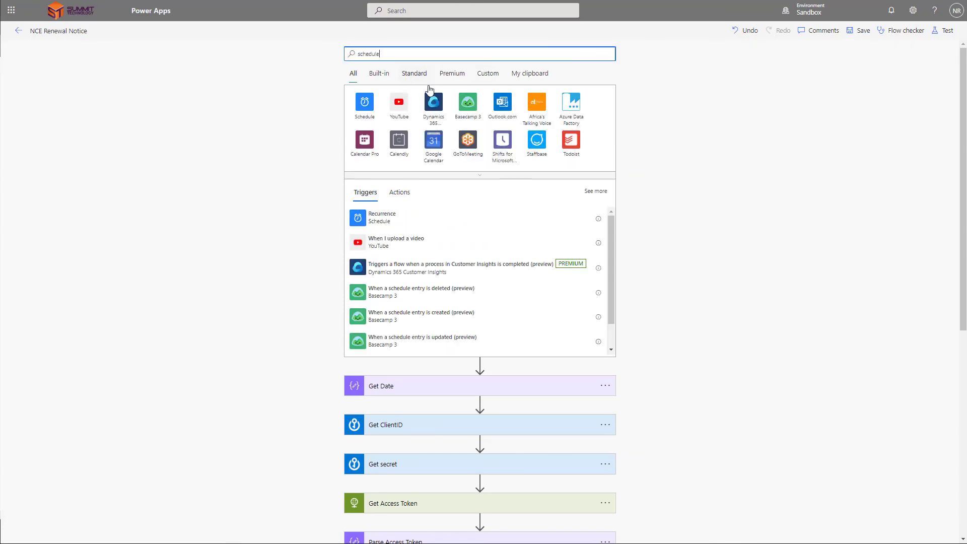
click(370, 105)
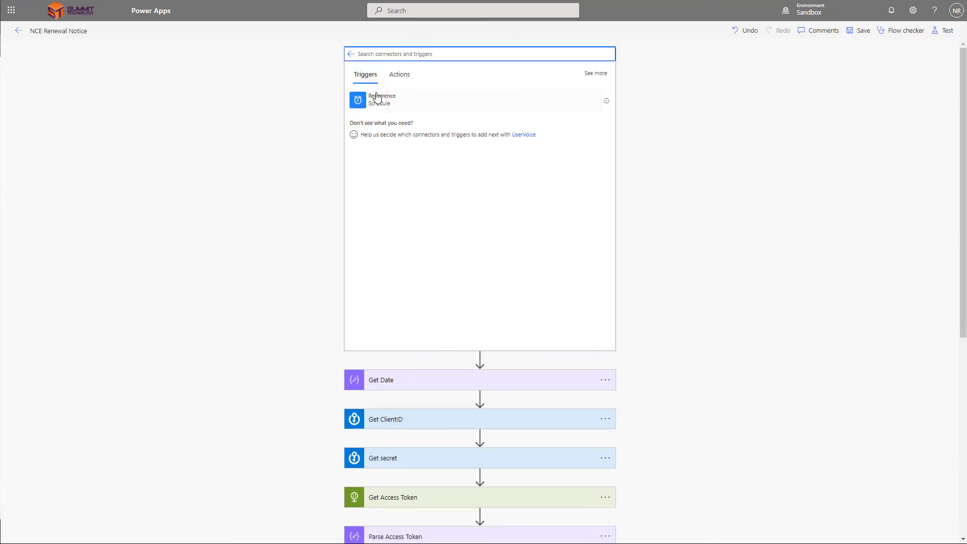
click(377, 96)
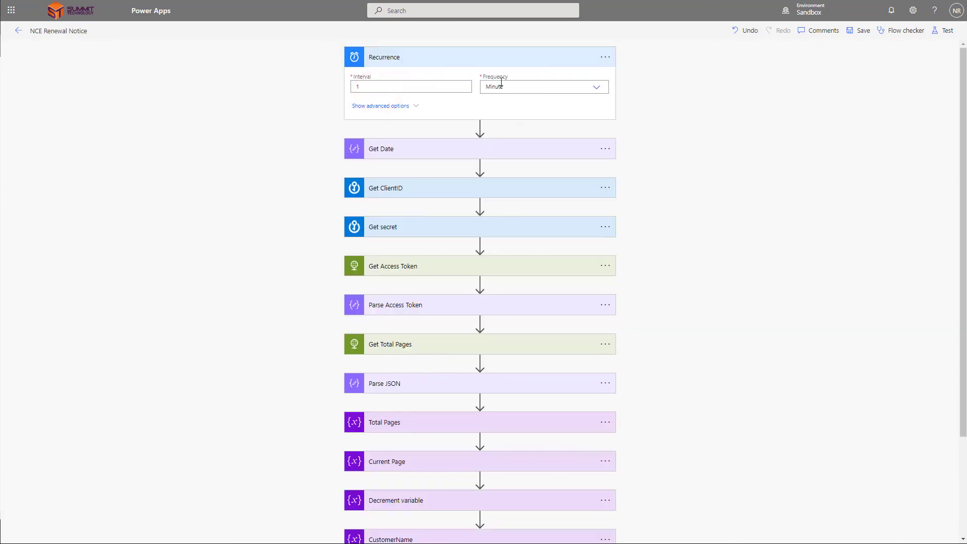
click(511, 87)
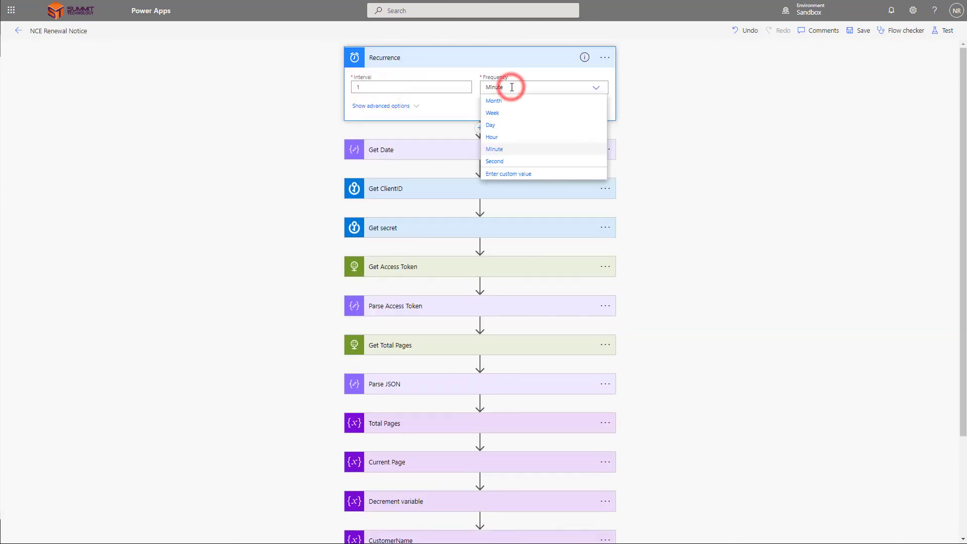
click(504, 113)
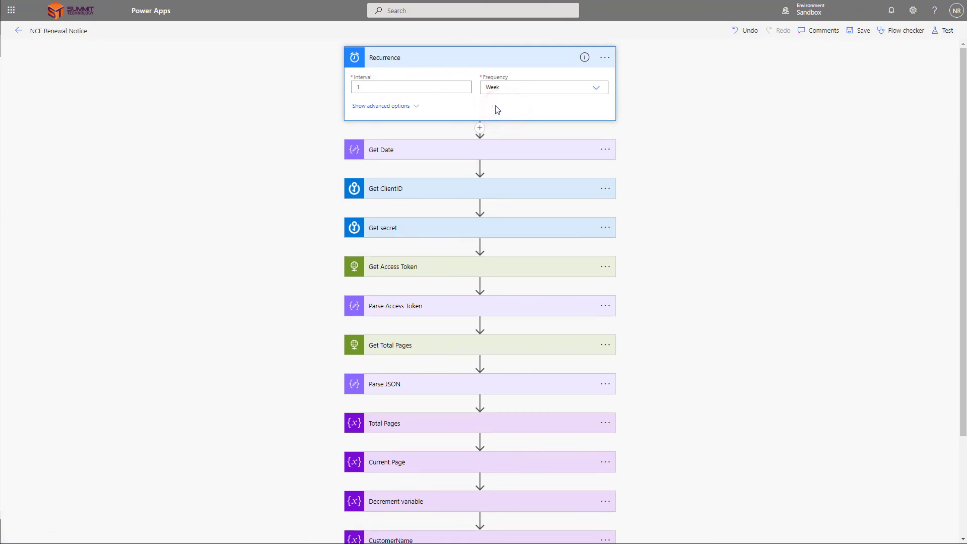
click(494, 90)
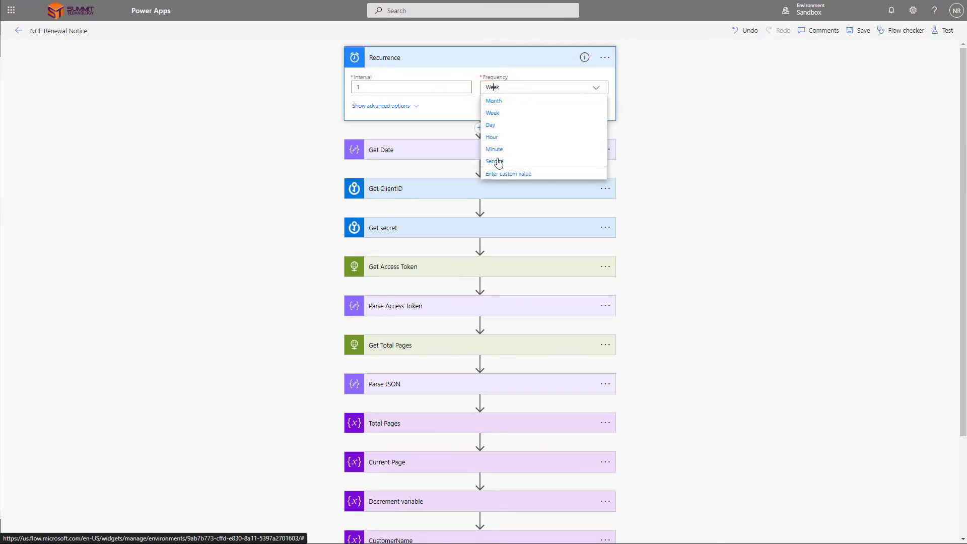
click(503, 126)
click(406, 104)
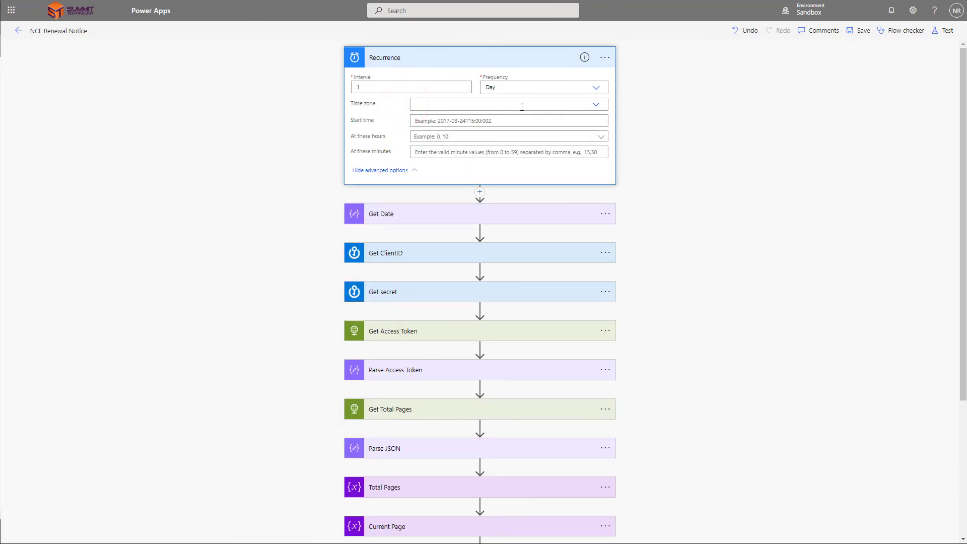
click(478, 58)
Step: Make the Loop Through Subscriptions condition compare Current Page against Total Pages
scroll(464, 162, down, 2)
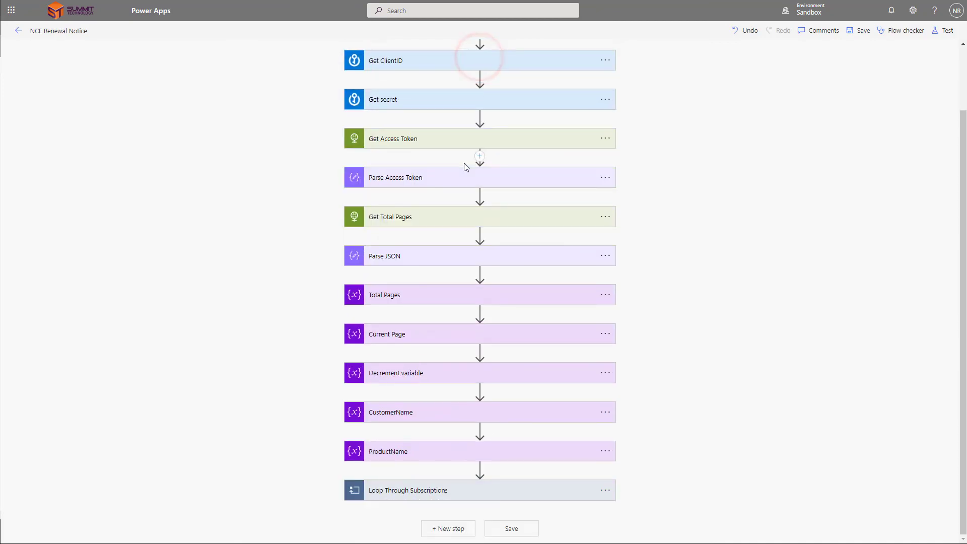
click(419, 495)
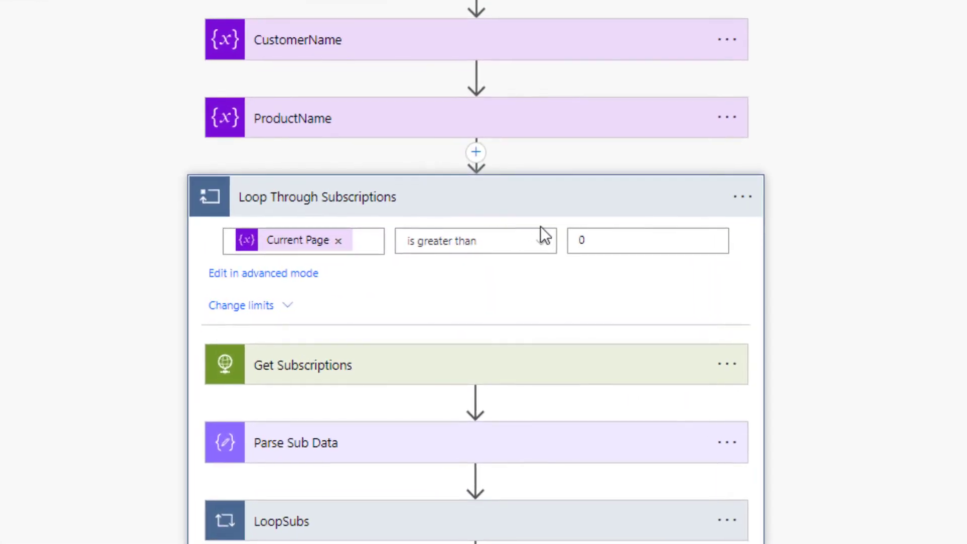
click(612, 250)
text(1)
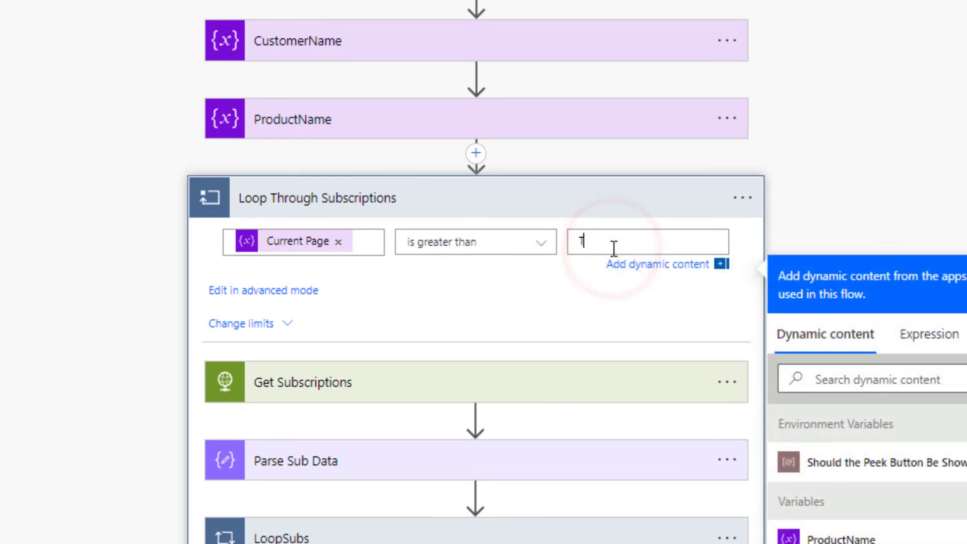
click(836, 531)
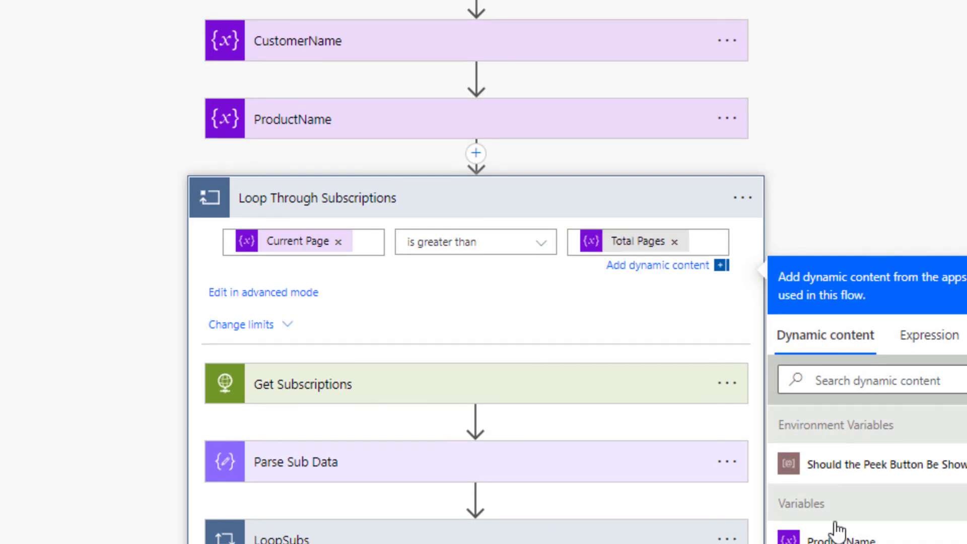